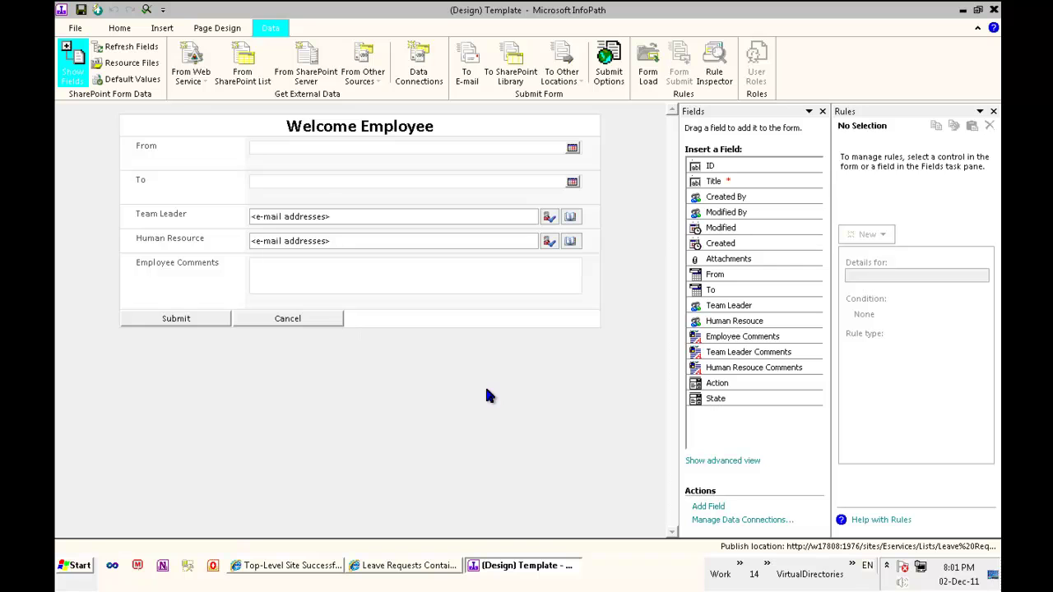
{"action": "left_click", "coordinate": [220, 29]}
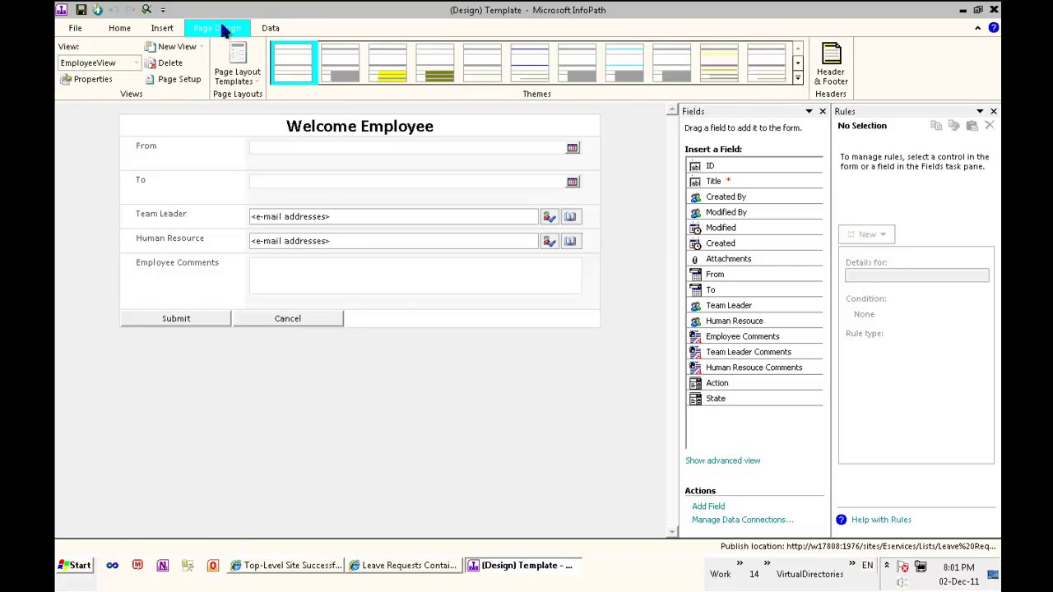
{"action": "left_click", "coordinate": [125, 62]}
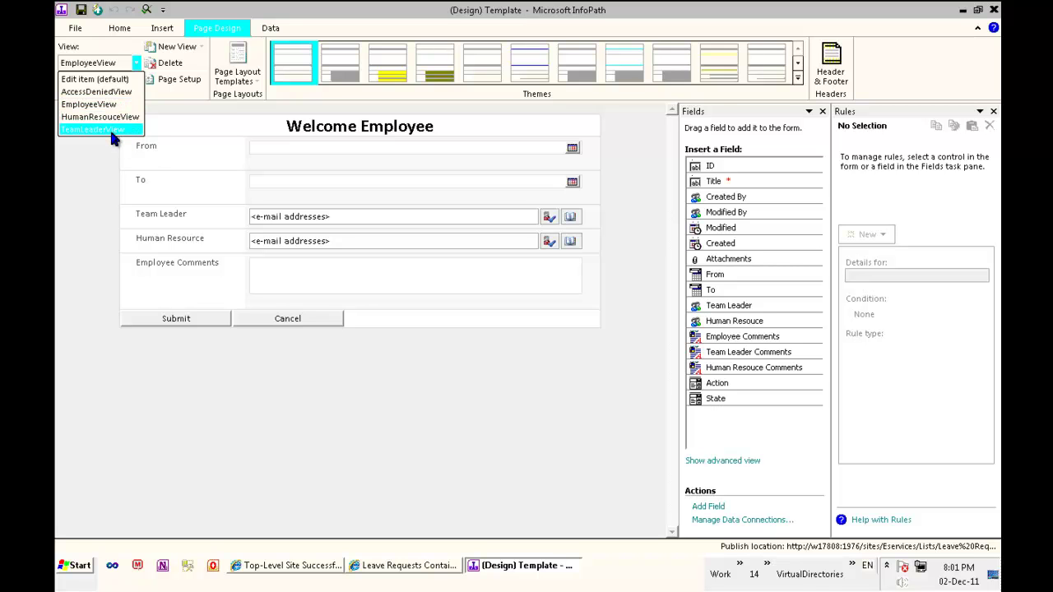
{"action": "left_click", "coordinate": [402, 352]}
Switch to Internet Explorer and open the Title column for editing from the Leave Requests Container list settings
{"action": "left_click", "coordinate": [442, 567]}
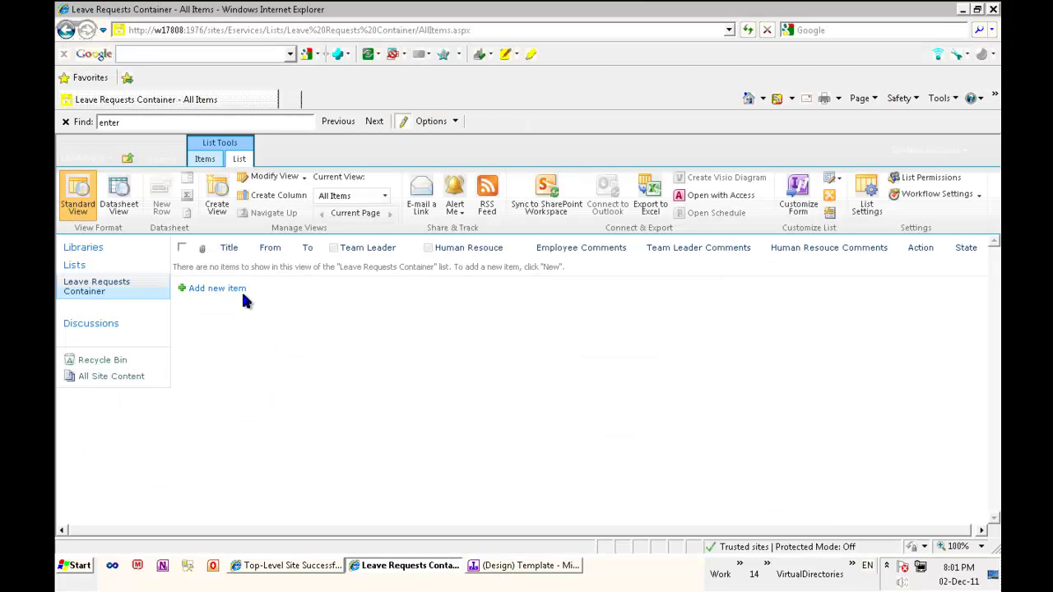
{"action": "left_click", "coordinate": [868, 196]}
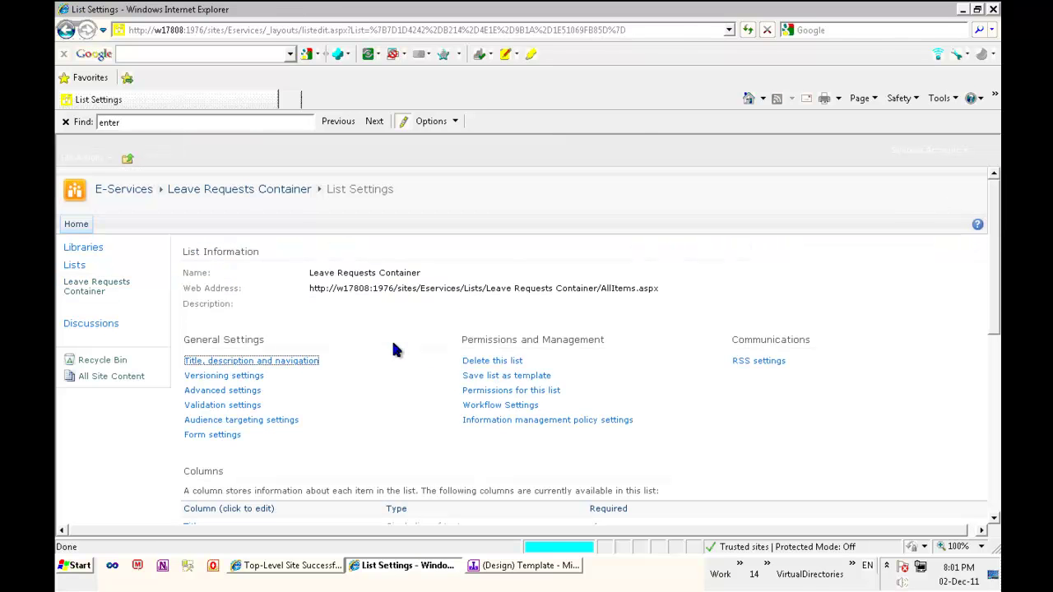
{"action": "scroll", "coordinate": [411, 377], "scroll_direction": "down", "scroll_amount": 3}
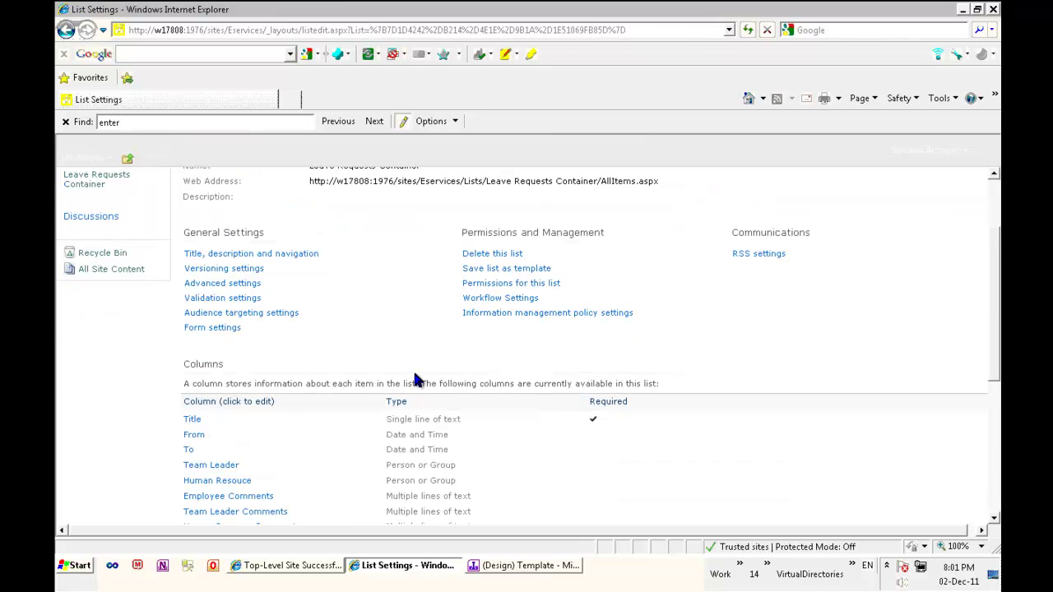
{"action": "left_click", "coordinate": [191, 421]}
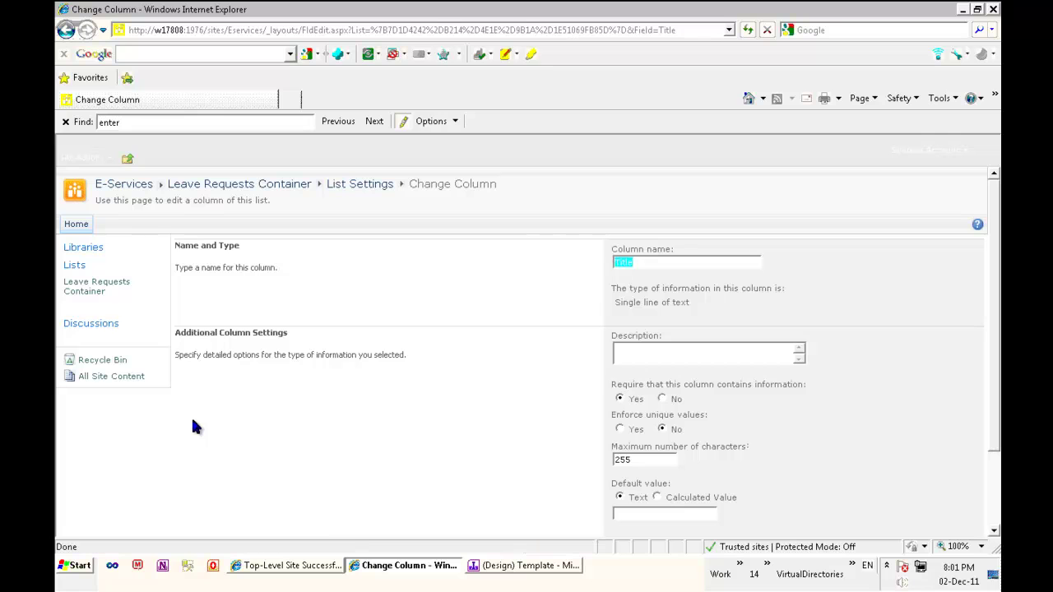
Make the Title column optional, set its default text value to "Leave Request" and save the column
{"action": "left_click", "coordinate": [656, 261]}
{"action": "scroll", "coordinate": [926, 333], "scroll_direction": "down", "scroll_amount": 3}
{"action": "left_click", "coordinate": [662, 301]}
{"action": "left_click", "coordinate": [652, 418]}
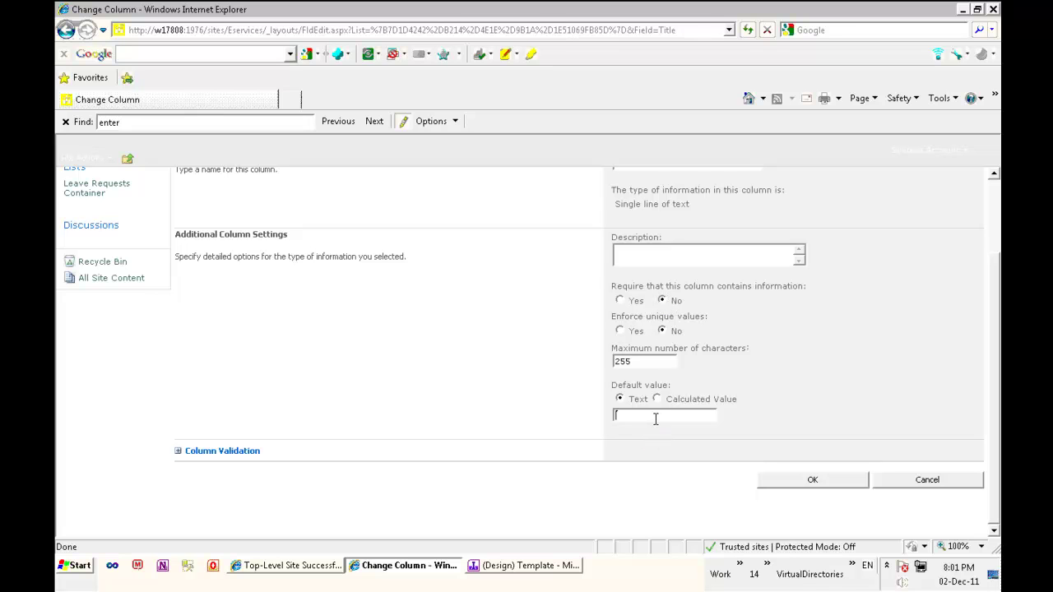
{"action": "type", "text": "Leave Request"}
{"action": "scroll", "coordinate": [891, 362], "scroll_direction": "up", "scroll_amount": 3}
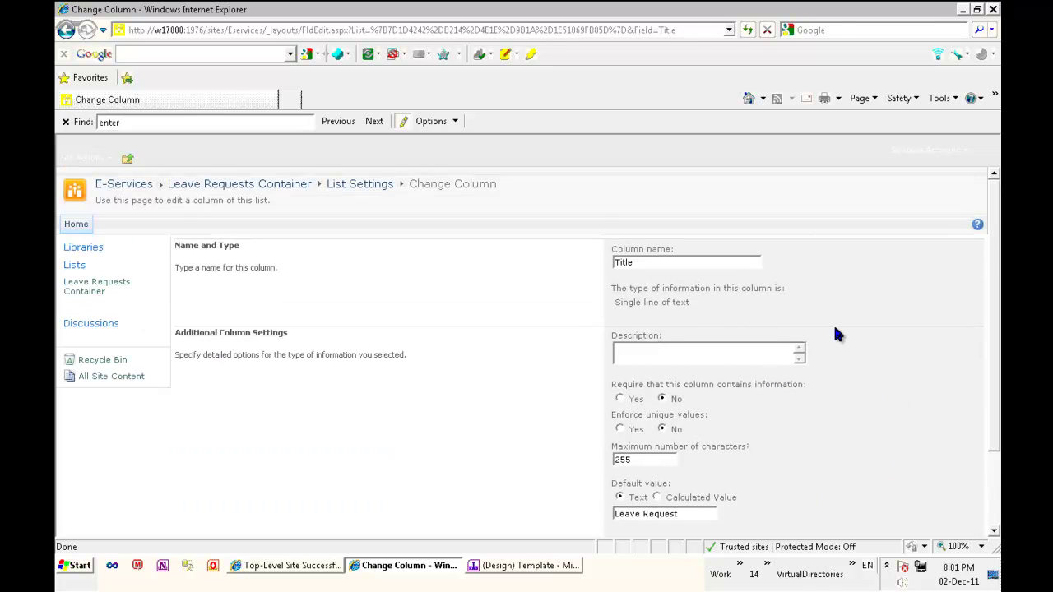
{"action": "scroll", "coordinate": [889, 380], "scroll_direction": "down", "scroll_amount": 3}
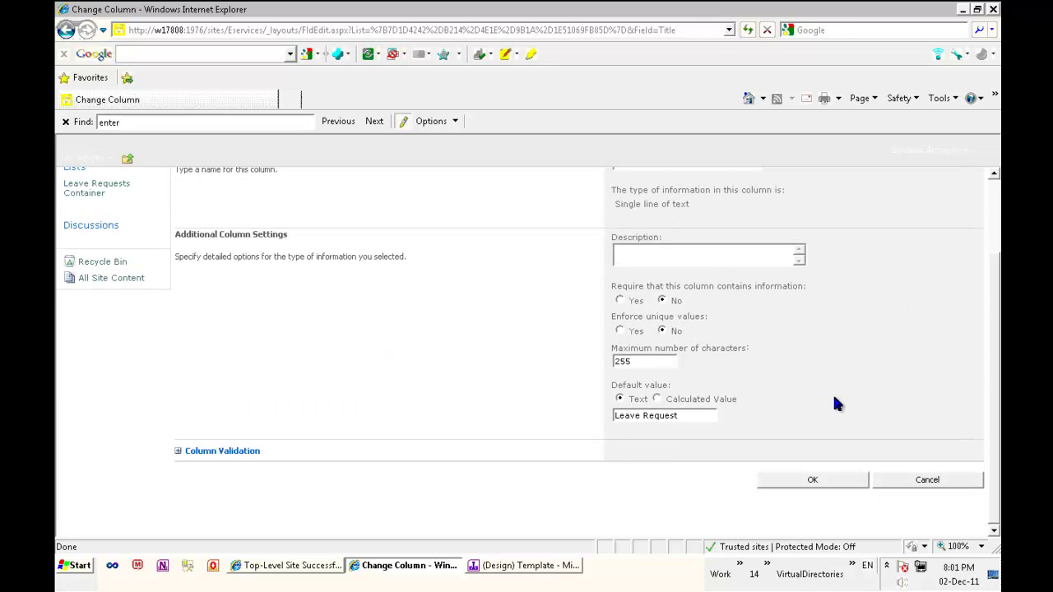
{"action": "left_click", "coordinate": [539, 567]}
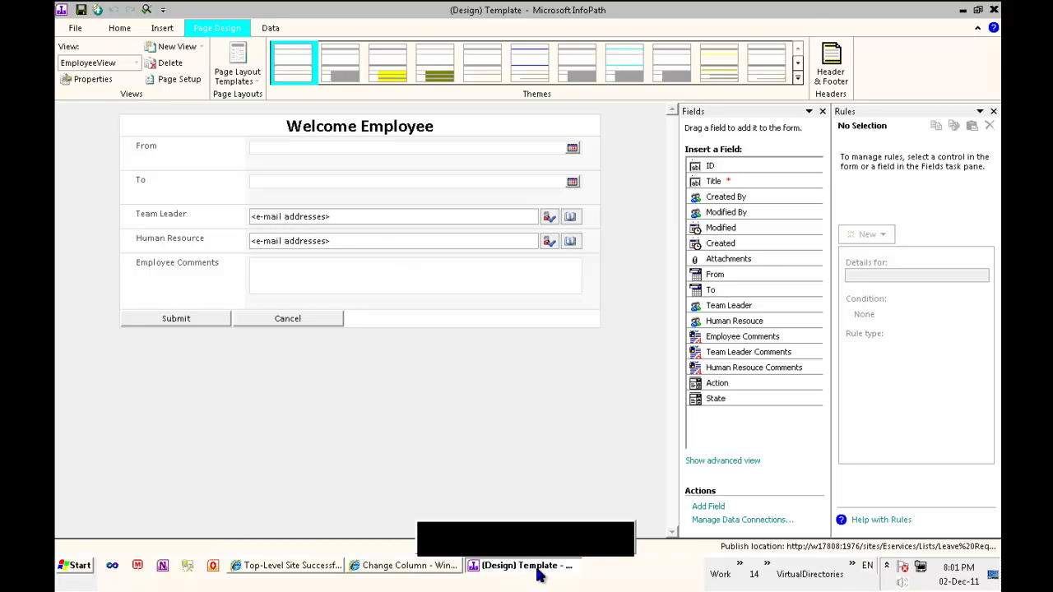
{"action": "left_click", "coordinate": [403, 566]}
{"action": "left_click", "coordinate": [813, 481]}
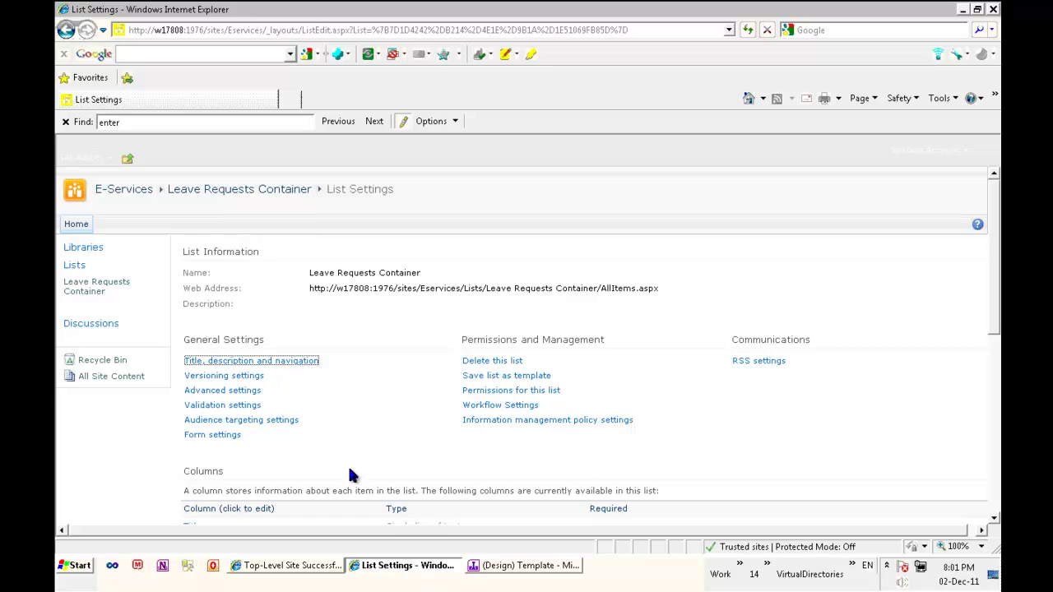
Start a new item in the Leave Requests Container list with From 12/2/2011 and To 12/7/2011
{"action": "left_click", "coordinate": [98, 292]}
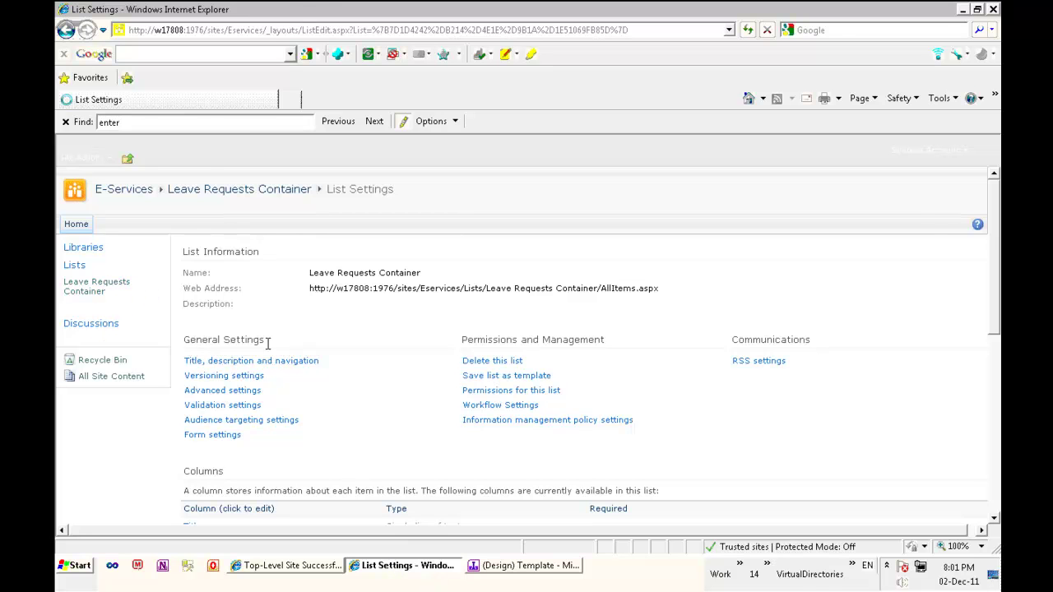
{"action": "left_click", "coordinate": [232, 293]}
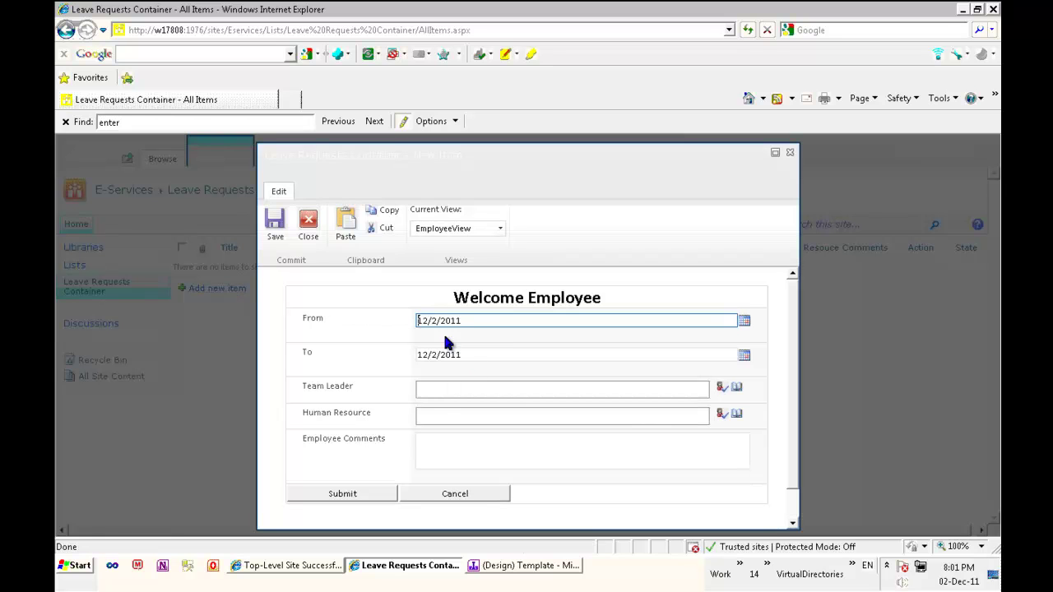
{"action": "left_click", "coordinate": [744, 320]}
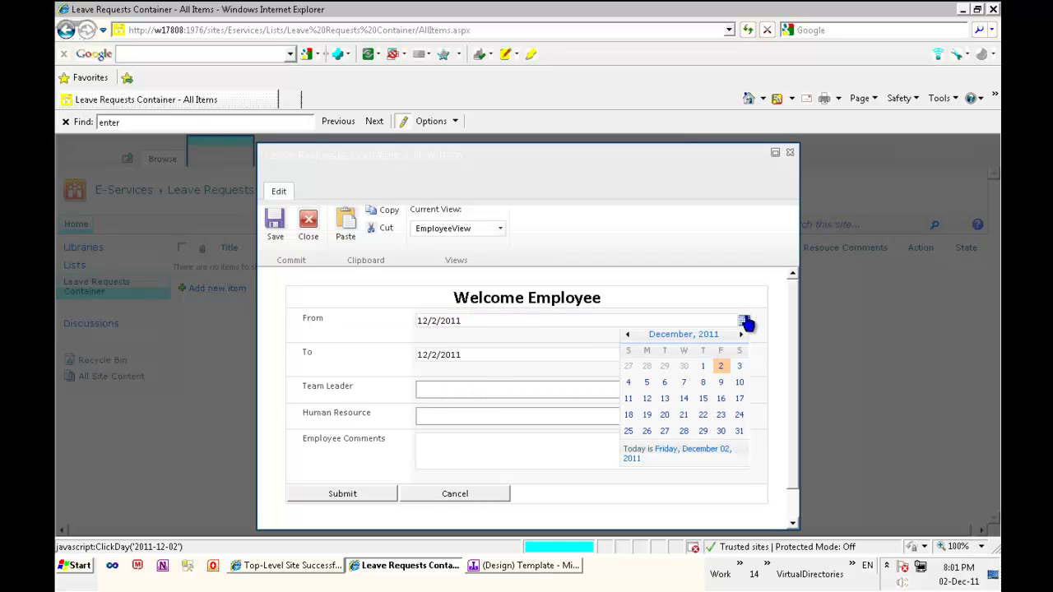
{"action": "left_click", "coordinate": [722, 369]}
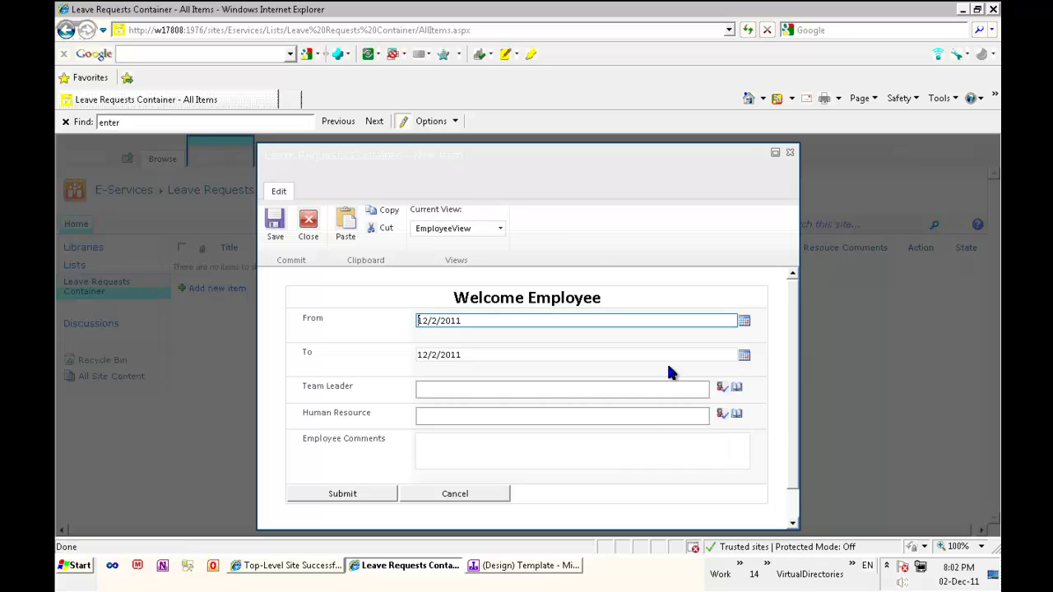
{"action": "left_click", "coordinate": [744, 356]}
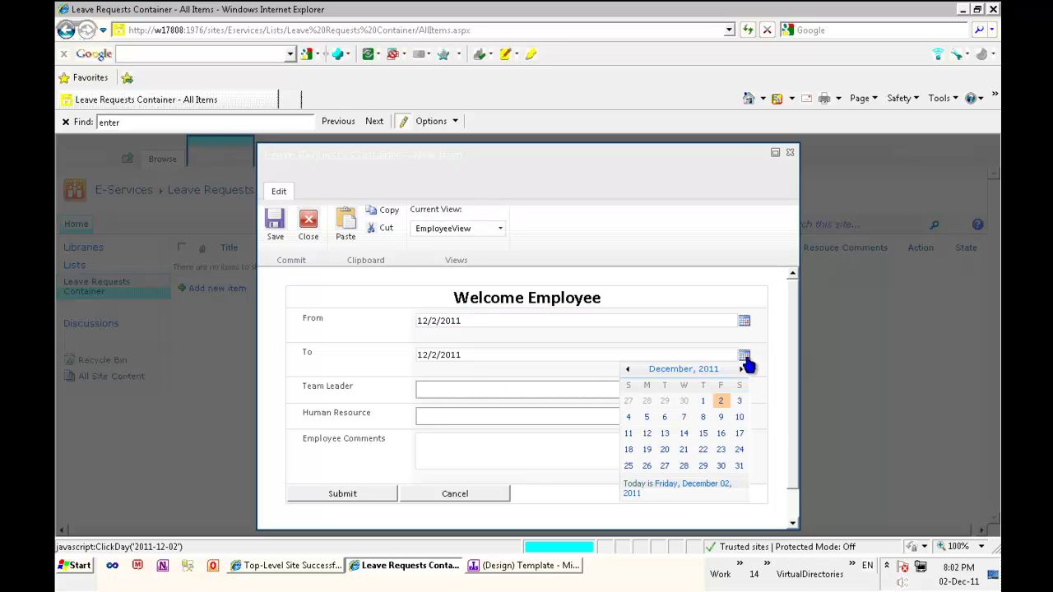
{"action": "left_click", "coordinate": [684, 417]}
Fill in and resolve epdtest1 as the Team Leader and epdtest2 as the Human Resource person
{"action": "left_click", "coordinate": [541, 391]}
{"action": "type", "text": "epdtesr"}
{"action": "key", "text": "BackSpace"}
{"action": "type", "text": "t1"}
{"action": "key", "text": "ctrl+k"}
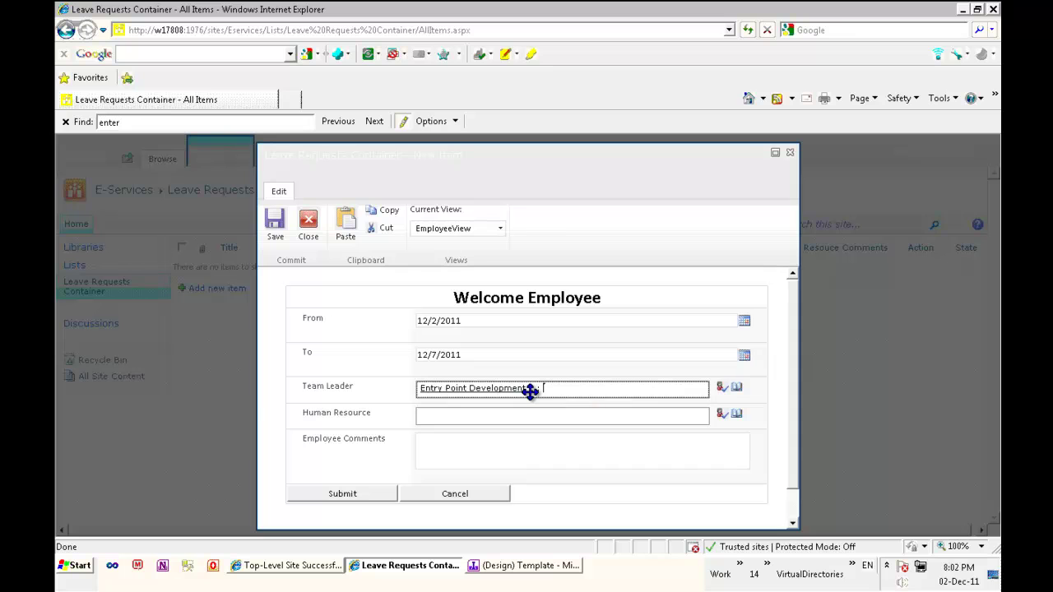
{"action": "left_click", "coordinate": [492, 417]}
{"action": "type", "text": "epdtest2"}
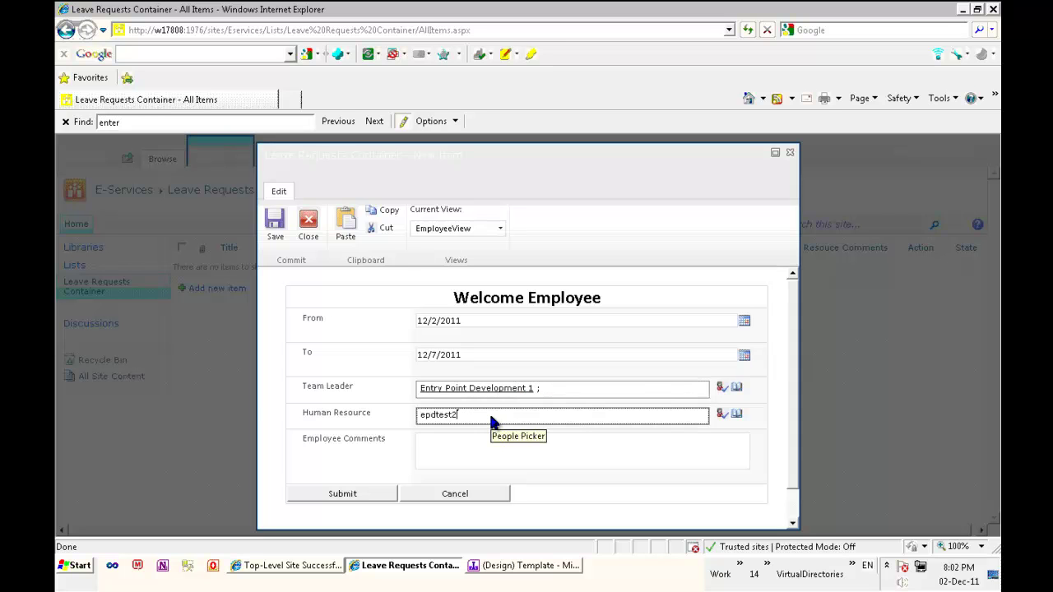
{"action": "key", "text": "ctrl+k"}
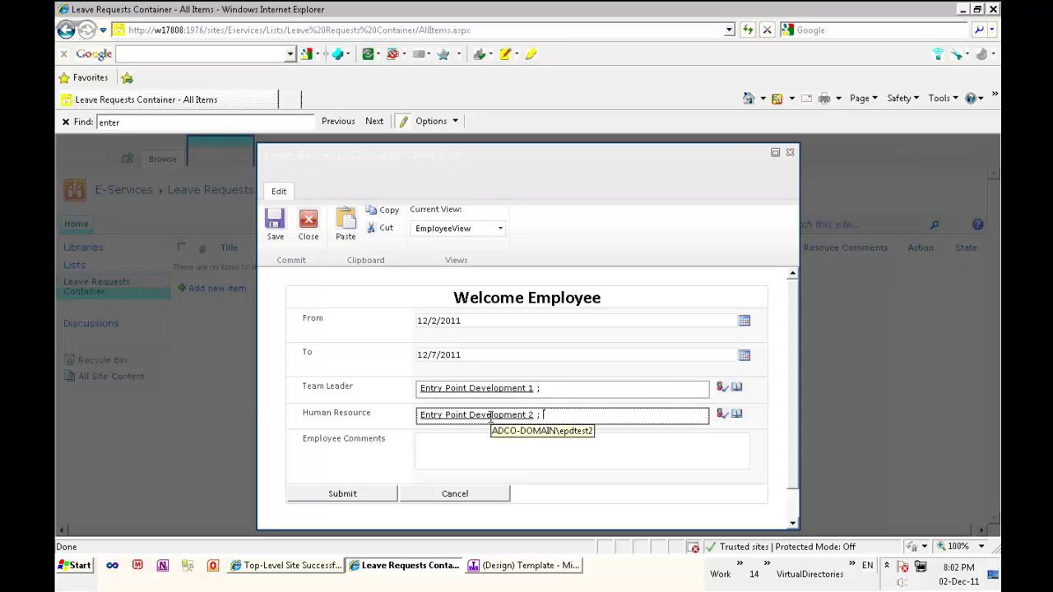
Enter "I am not feeling well" as the employee comment and try to save the leave request
{"action": "left_click", "coordinate": [526, 441]}
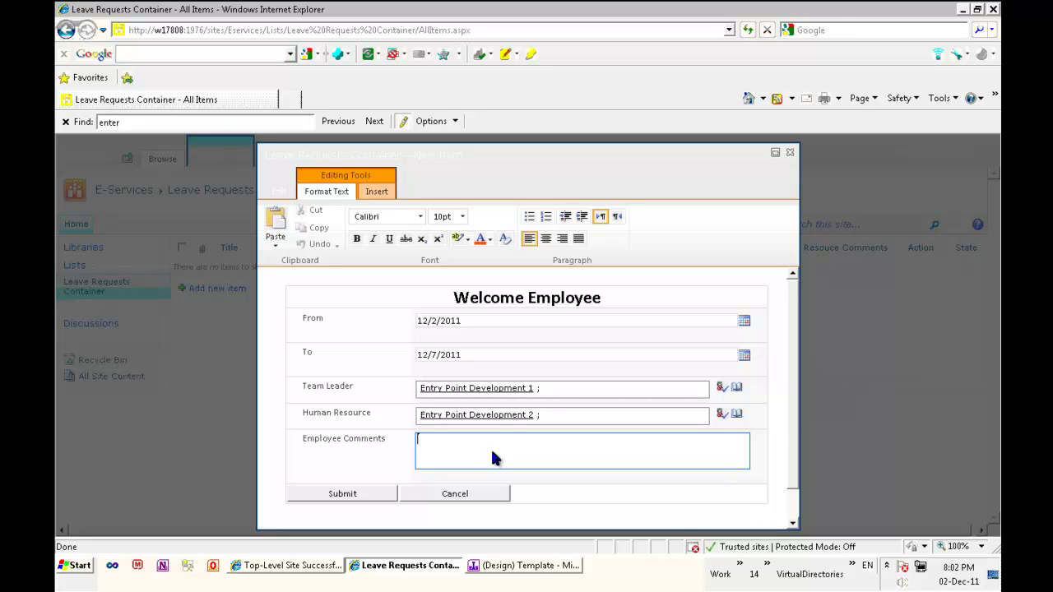
{"action": "type", "text": "I am not feeling well"}
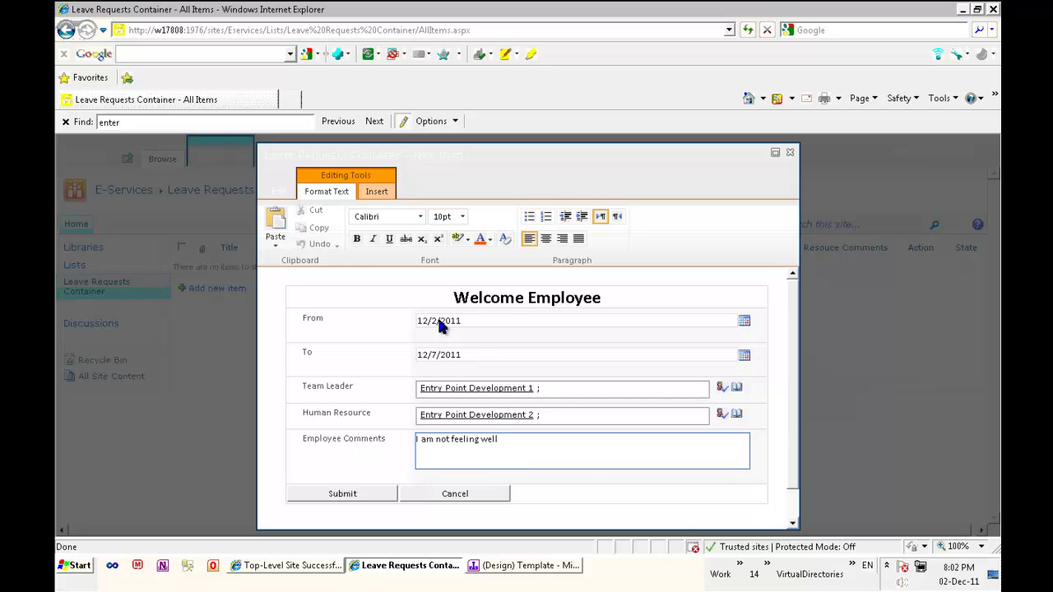
{"action": "left_click", "coordinate": [279, 191]}
{"action": "left_click", "coordinate": [276, 220]}
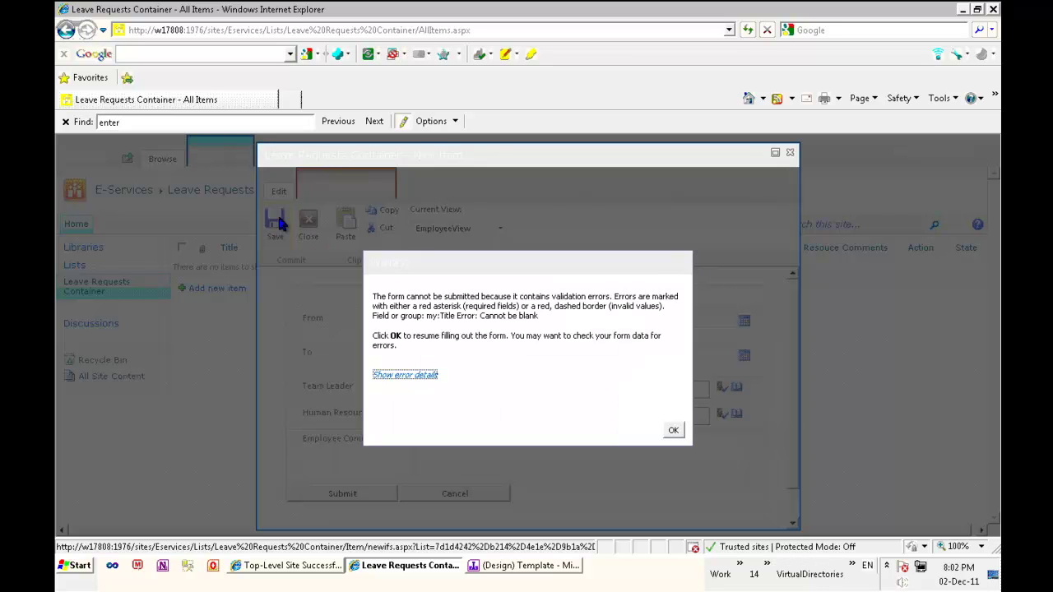
{"action": "left_click", "coordinate": [673, 431]}
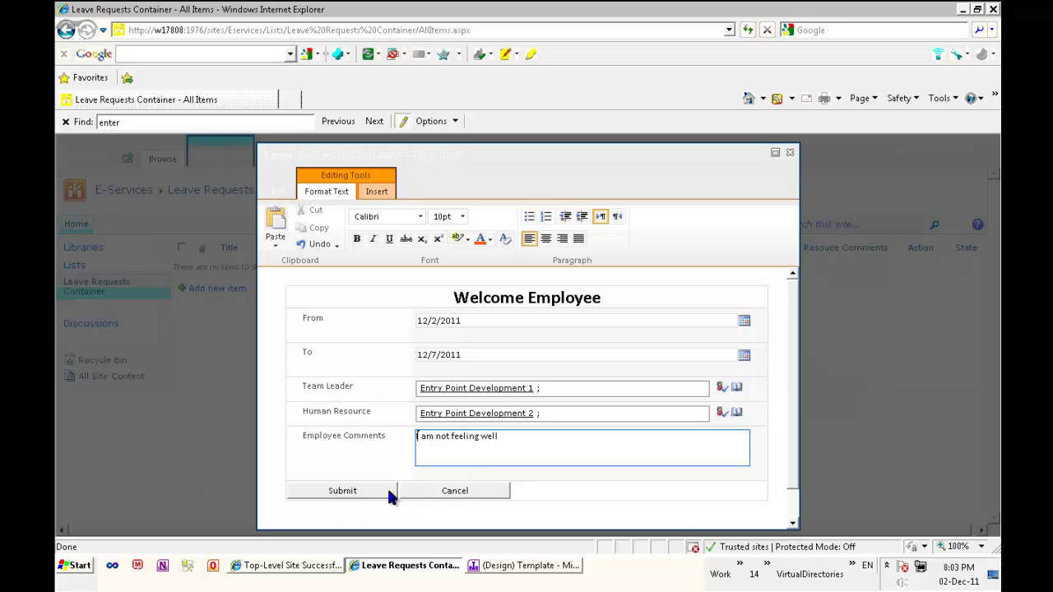
{"action": "left_click", "coordinate": [452, 492]}
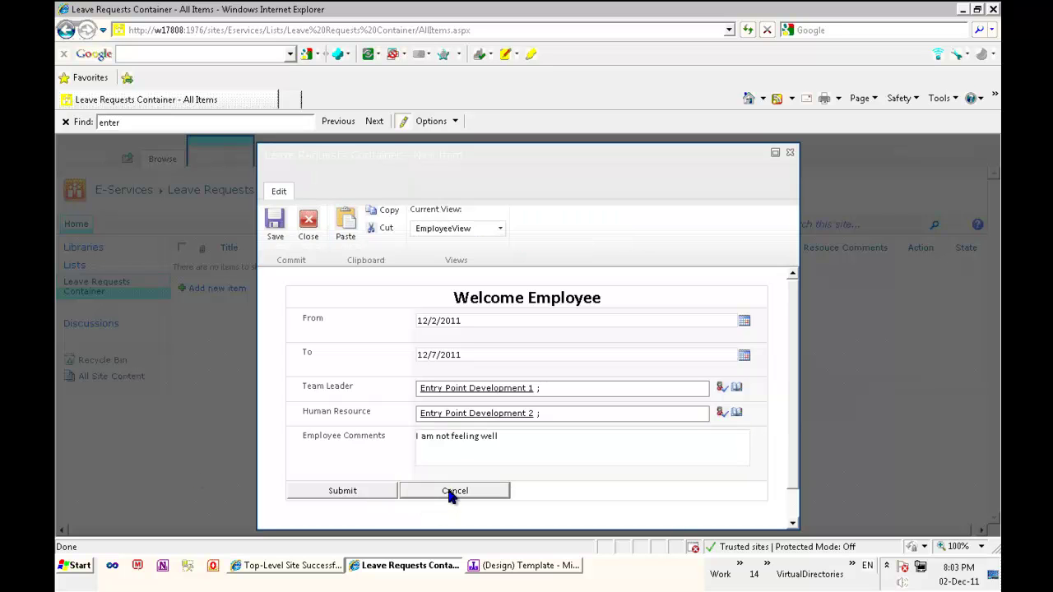
Switch to the InfoPath form template and turn off the Cannot be blank requirement for the Title field
{"action": "left_click", "coordinate": [519, 568]}
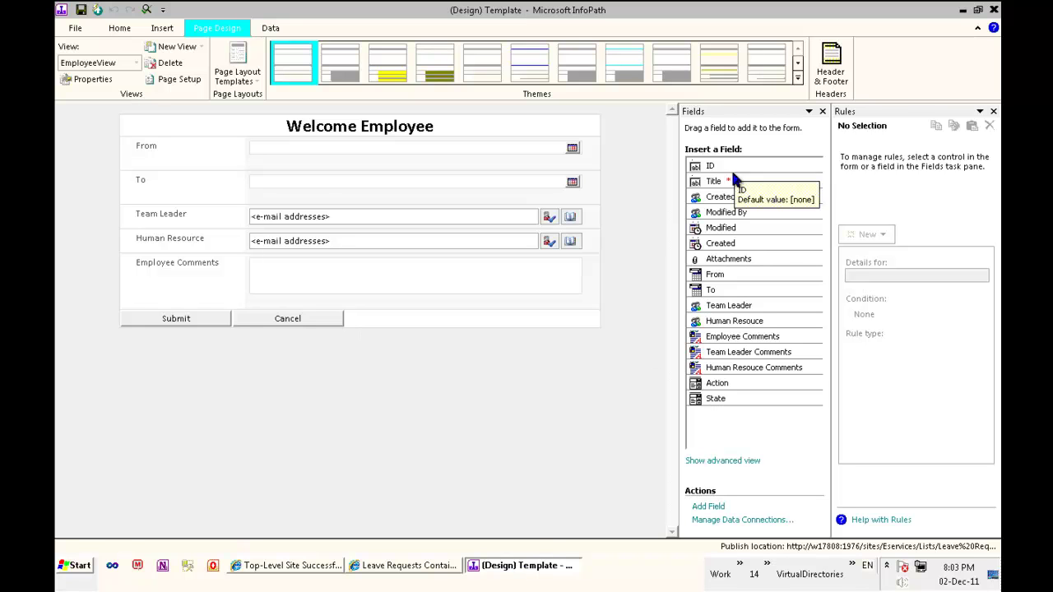
{"action": "left_click", "coordinate": [726, 182]}
{"action": "right_click", "coordinate": [726, 183]}
{"action": "left_click", "coordinate": [754, 235]}
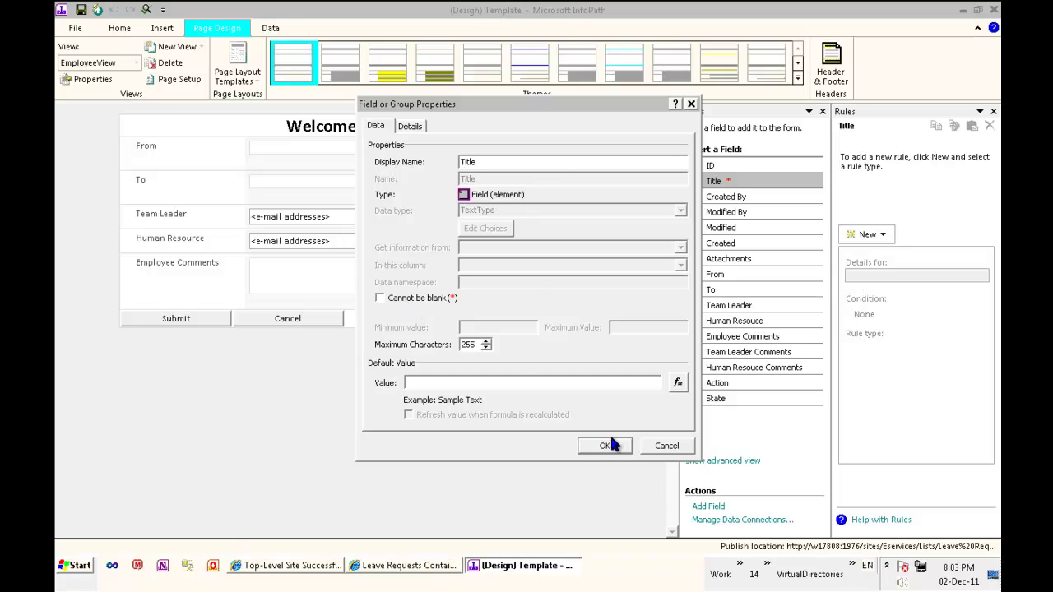
{"action": "left_click", "coordinate": [609, 443]}
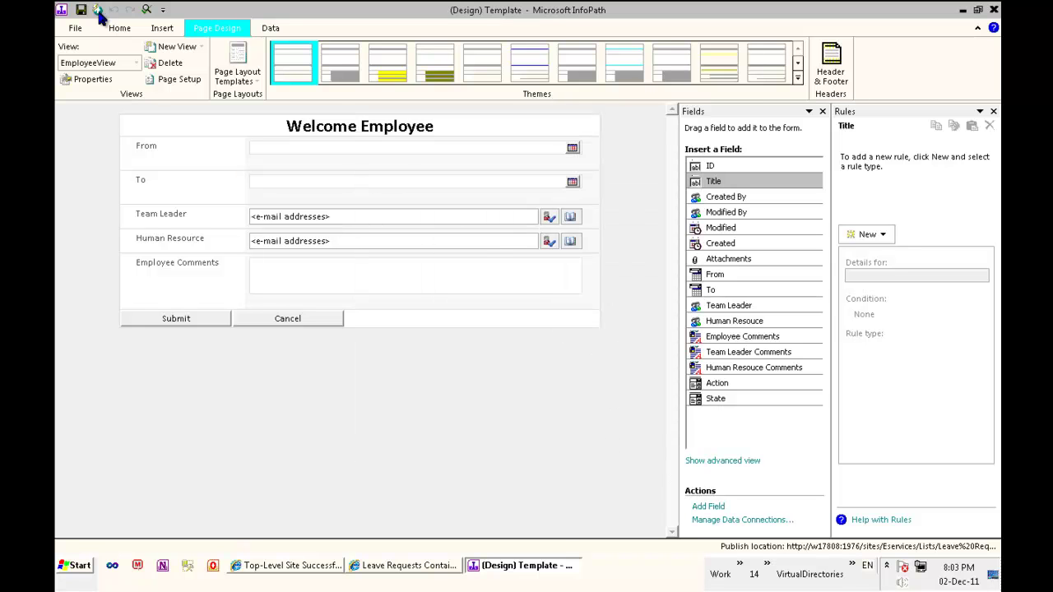
Quick publish the form template to the SharePoint list, continuing despite the modified list columns
{"action": "left_click", "coordinate": [75, 28]}
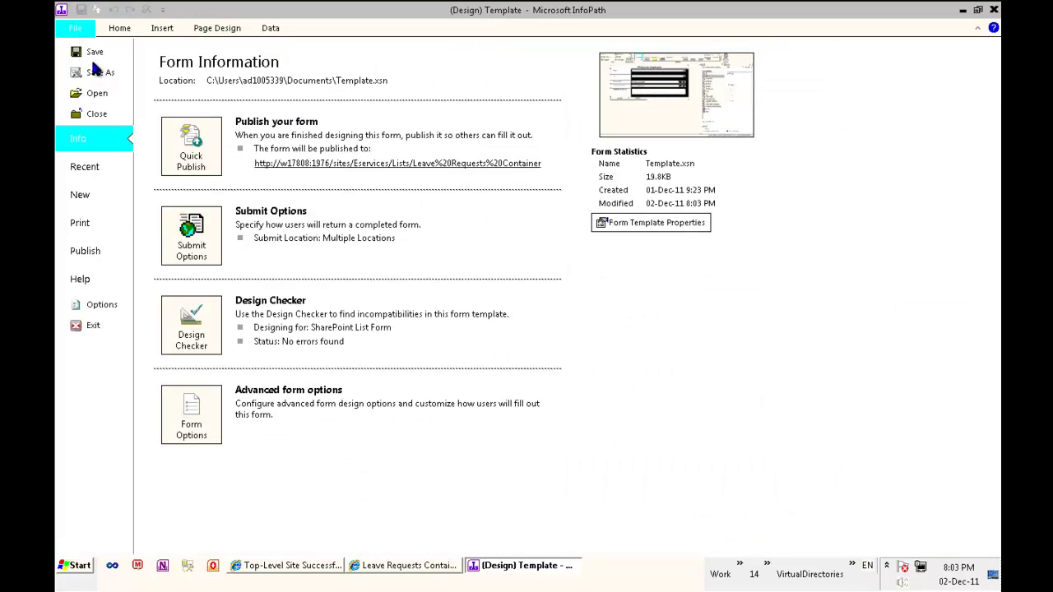
{"action": "left_click", "coordinate": [205, 160]}
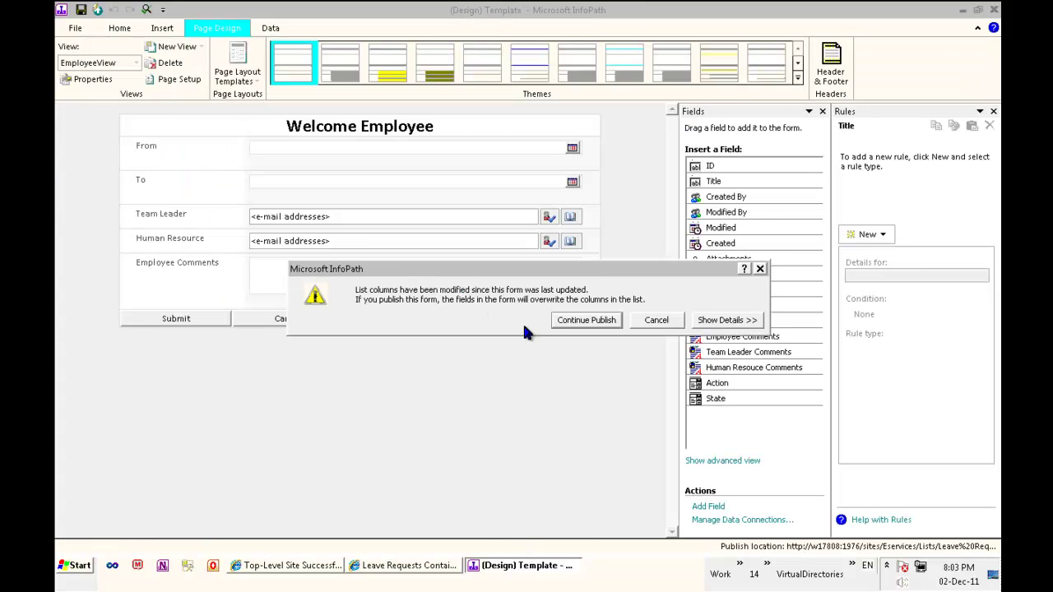
{"action": "left_click", "coordinate": [607, 325]}
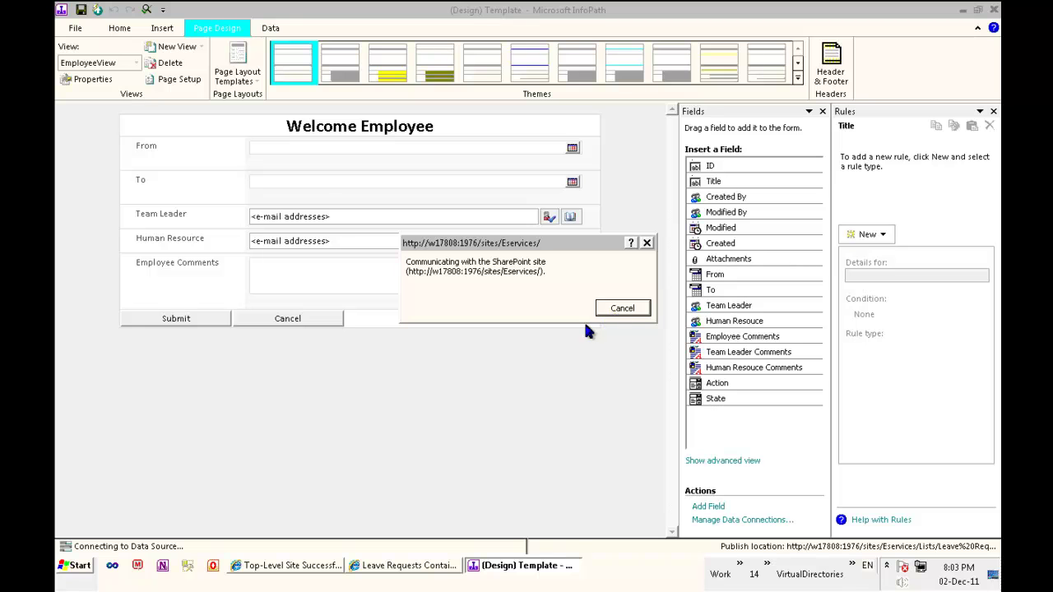
{"action": "left_click", "coordinate": [536, 309]}
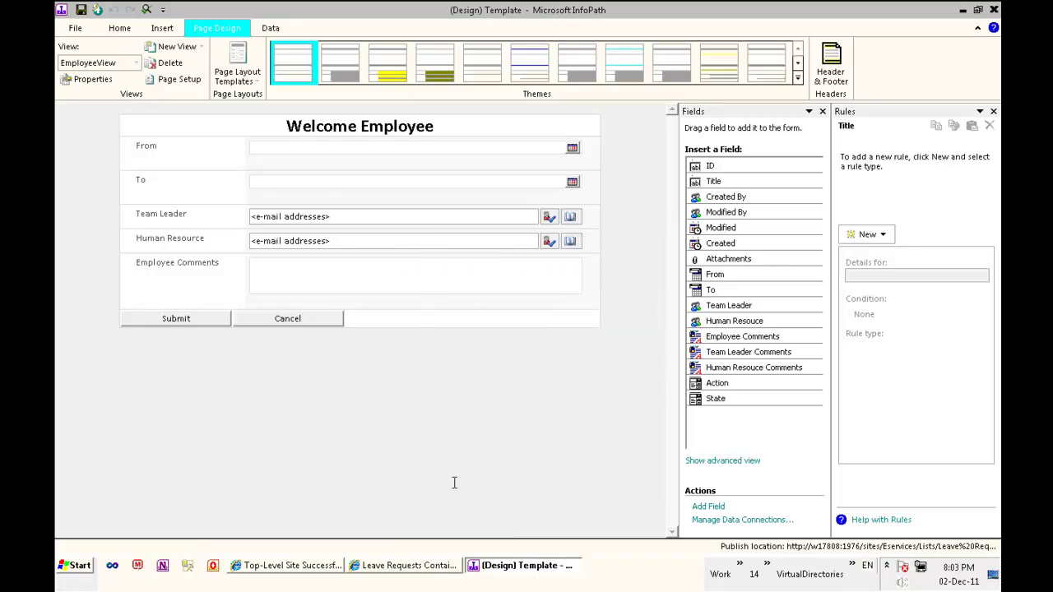
Return to Internet Explorer and retry saving the leave request that is already open
{"action": "left_click", "coordinate": [428, 566]}
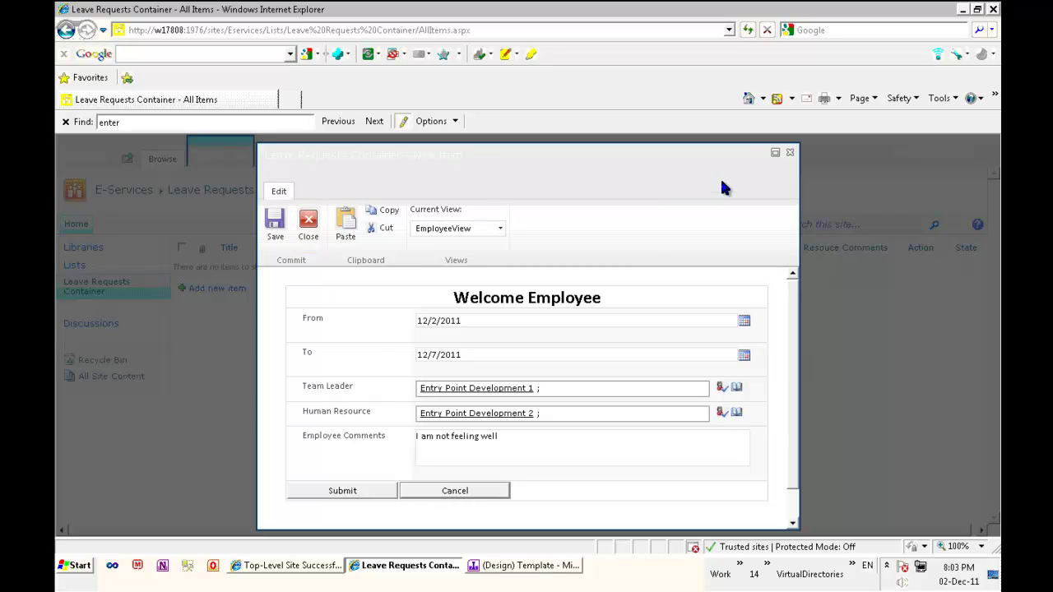
{"action": "left_click", "coordinate": [273, 220]}
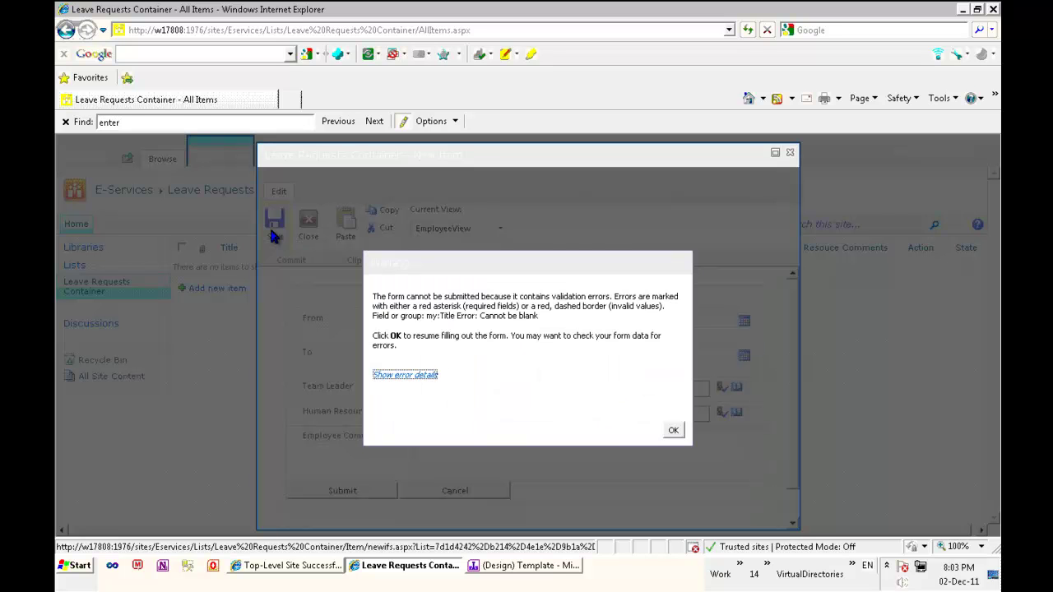
{"action": "left_click", "coordinate": [673, 430]}
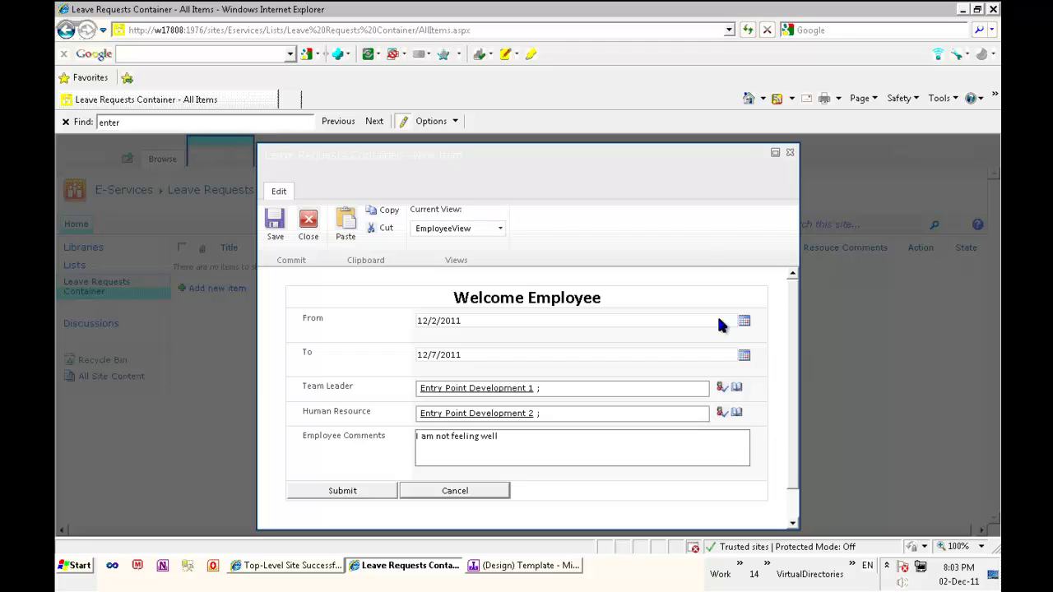
Discard the open leave request and open a fresh new item form in the list
{"action": "left_click", "coordinate": [790, 154]}
{"action": "left_click", "coordinate": [217, 288]}
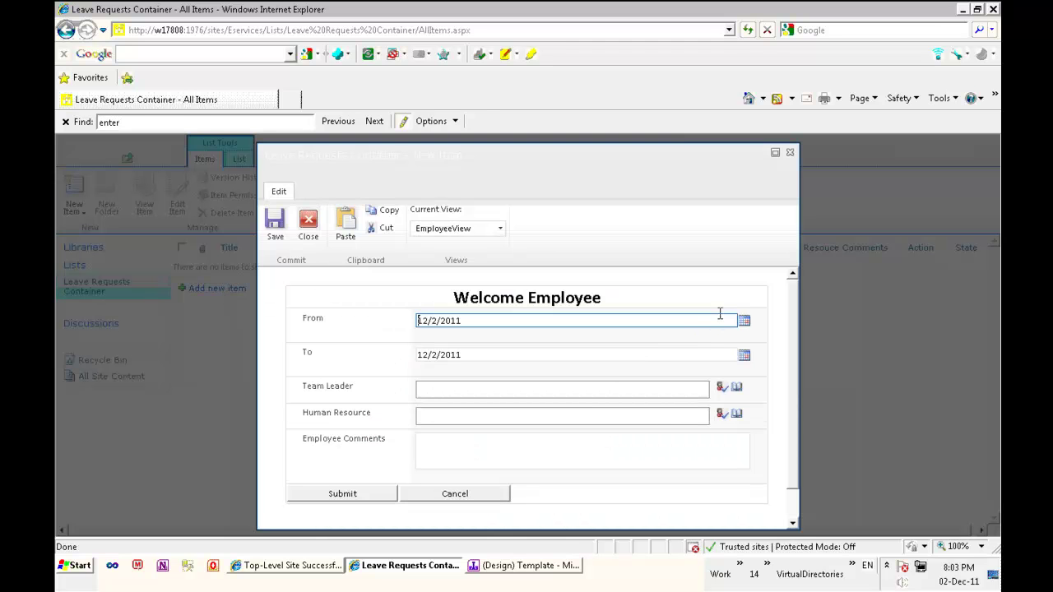
Set the leave request's dates from 12/2/2011 to 12/3/2011 in the new item form
{"action": "left_click", "coordinate": [745, 324]}
{"action": "left_click", "coordinate": [726, 367]}
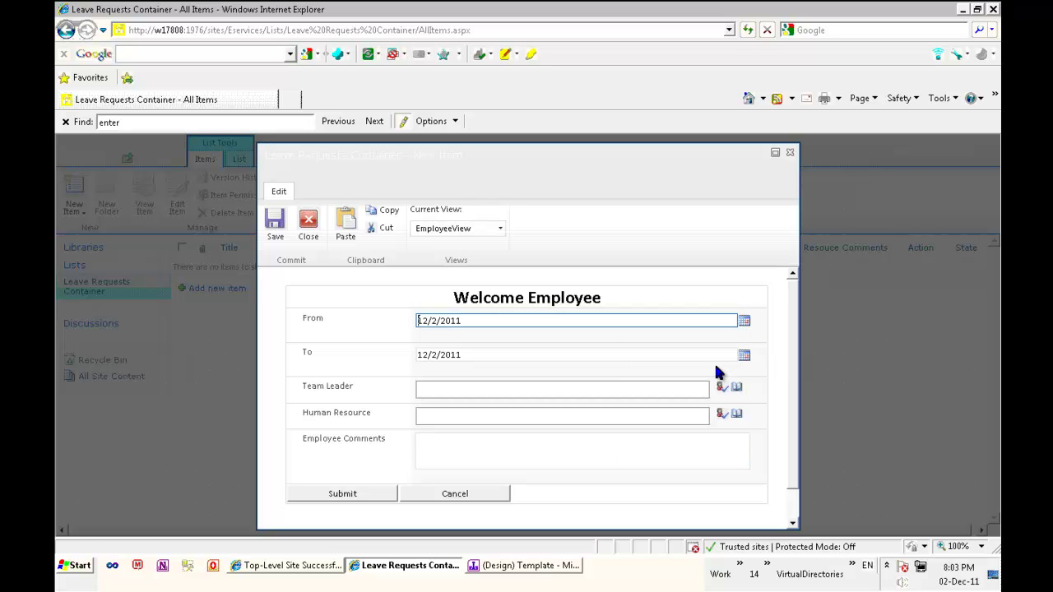
{"action": "left_click", "coordinate": [745, 356]}
{"action": "left_click", "coordinate": [737, 401]}
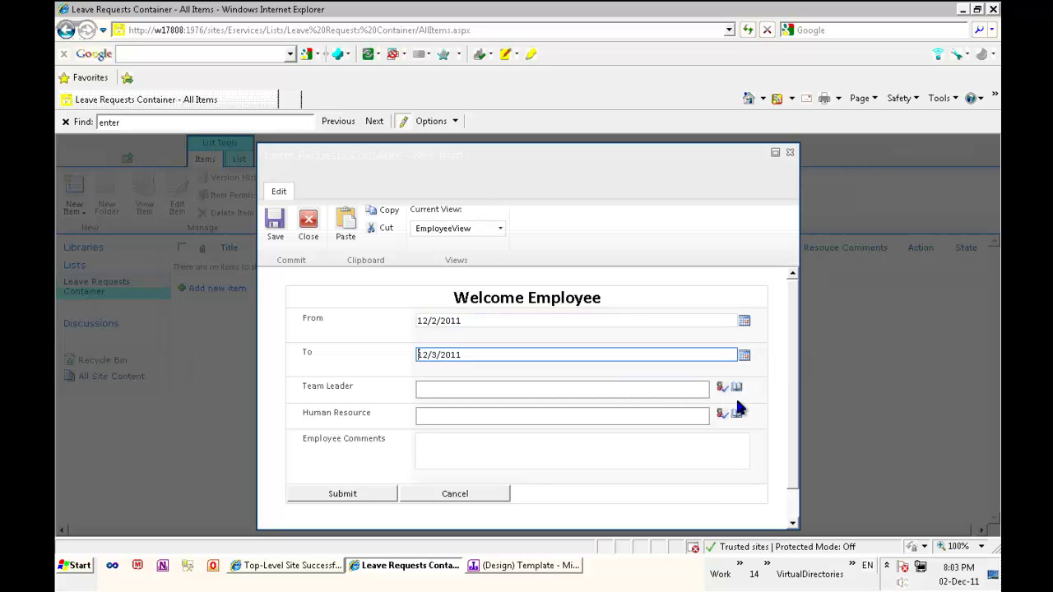
Enter and resolve epdtest1 as the Team Leader and epdtest2 as the Human Resource contact
{"action": "left_click", "coordinate": [597, 392]}
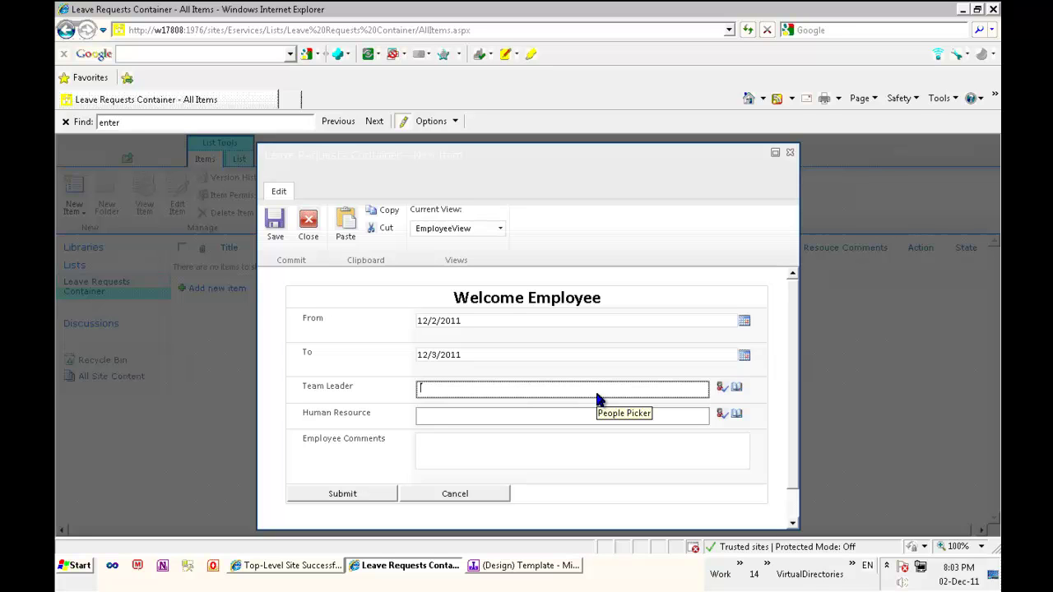
{"action": "type", "text": "epdtest1"}
{"action": "key", "text": "ctrl+k"}
{"action": "left_click", "coordinate": [554, 417]}
{"action": "type", "text": "epdtest"}
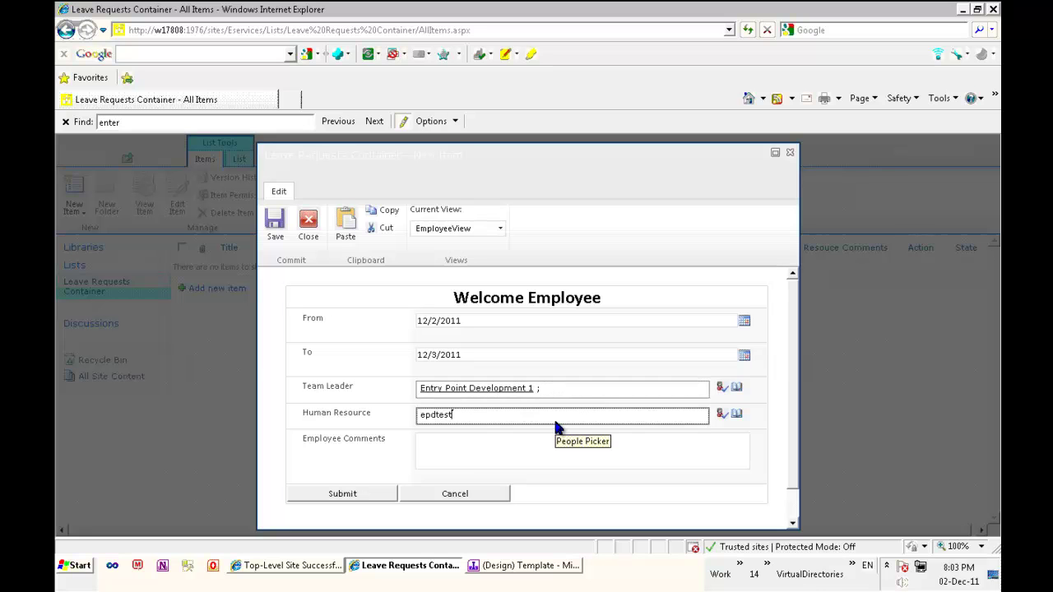
{"action": "type", "text": "2"}
{"action": "key", "text": "ctrl+k"}
Enter the employee comment "I am not feeling well." and save the leave request
{"action": "left_click", "coordinate": [520, 451]}
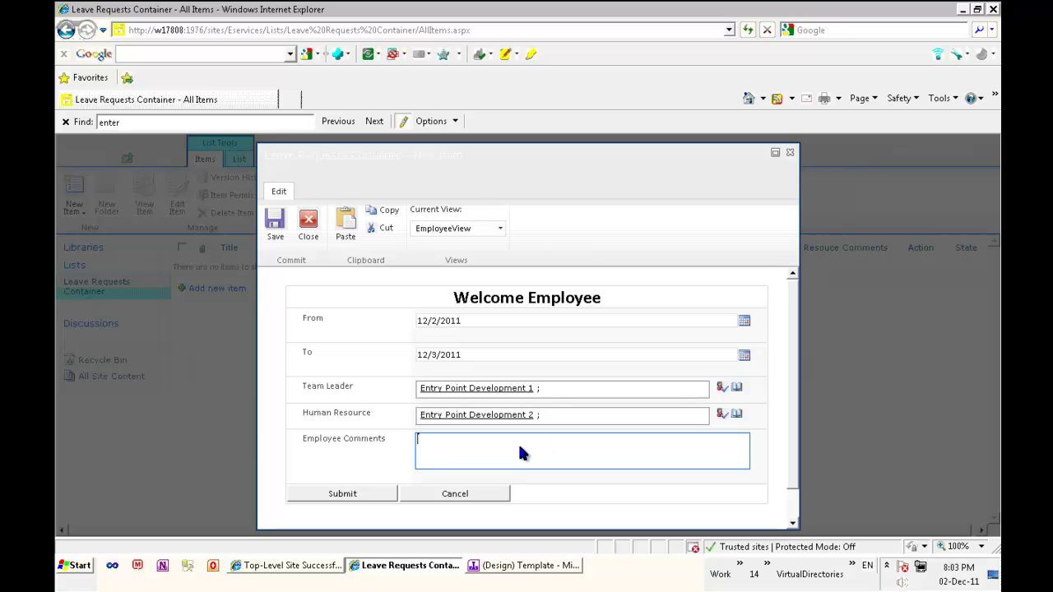
{"action": "type", "text": "I am not feelin"}
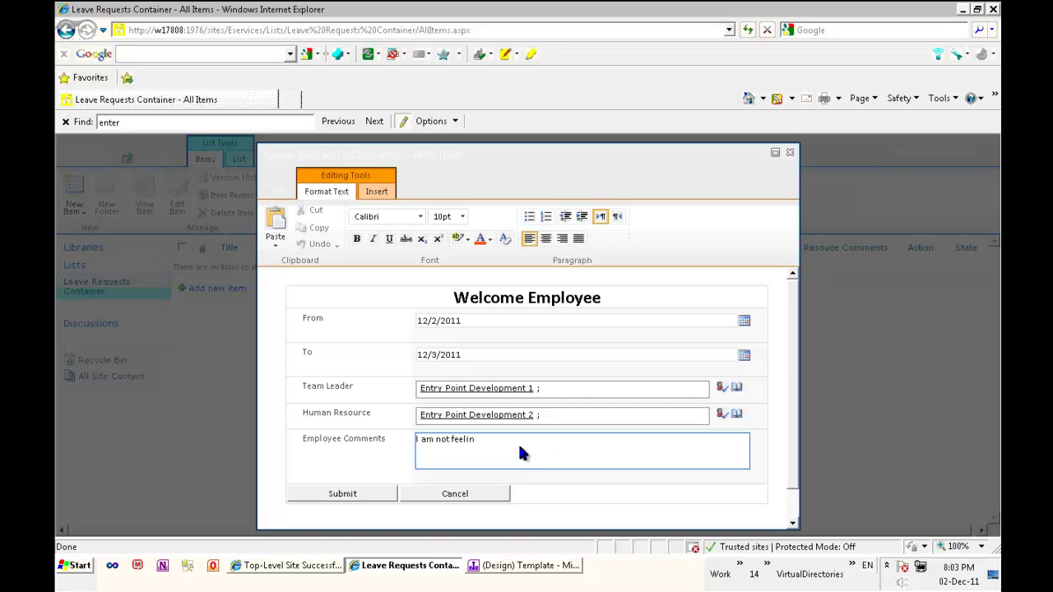
{"action": "type", "text": "g well."}
{"action": "left_click", "coordinate": [280, 191]}
{"action": "left_click", "coordinate": [280, 224]}
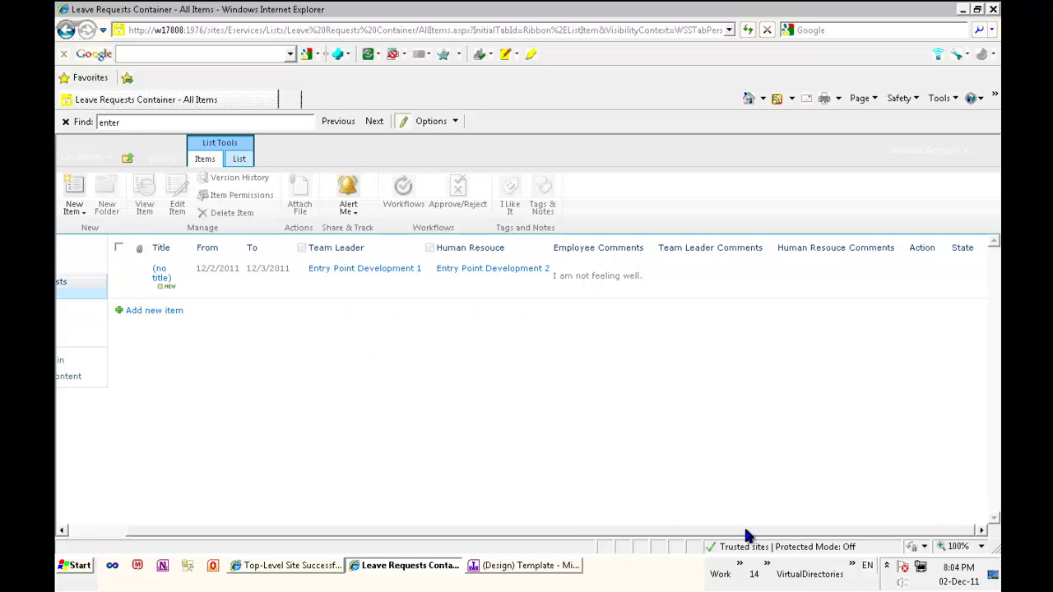
Try to switch the Leave Requests Container list to datasheet view and close the program that stopped working
{"action": "left_click", "coordinate": [236, 159]}
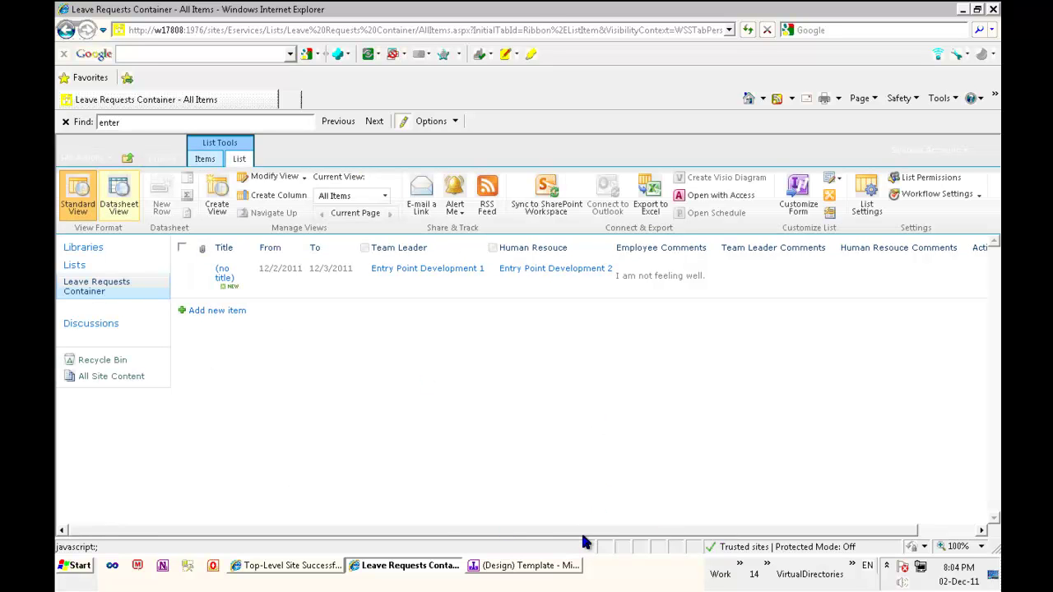
{"action": "left_click", "coordinate": [121, 205]}
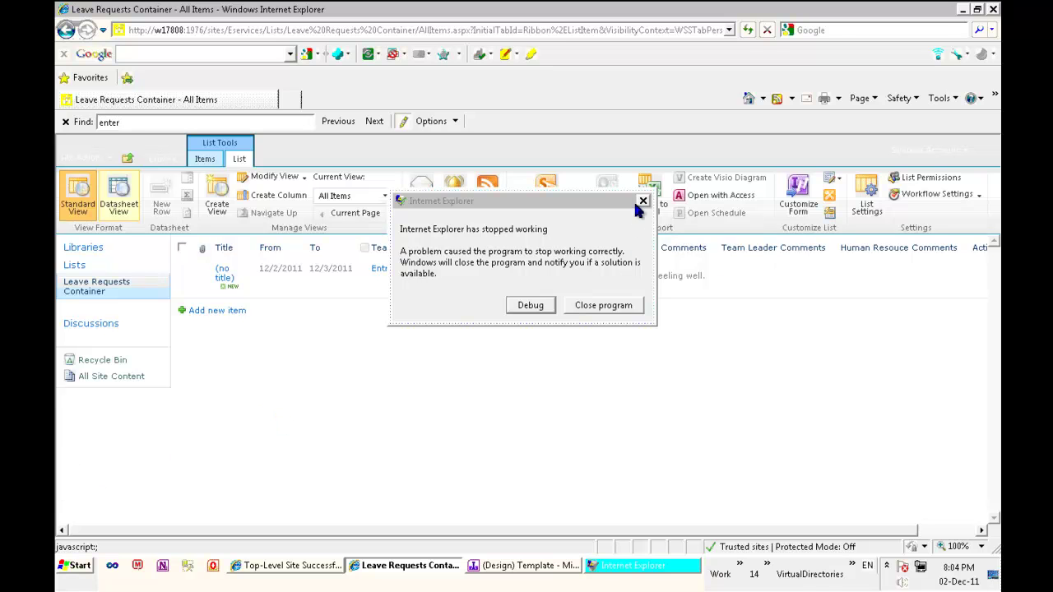
{"action": "left_click", "coordinate": [622, 309]}
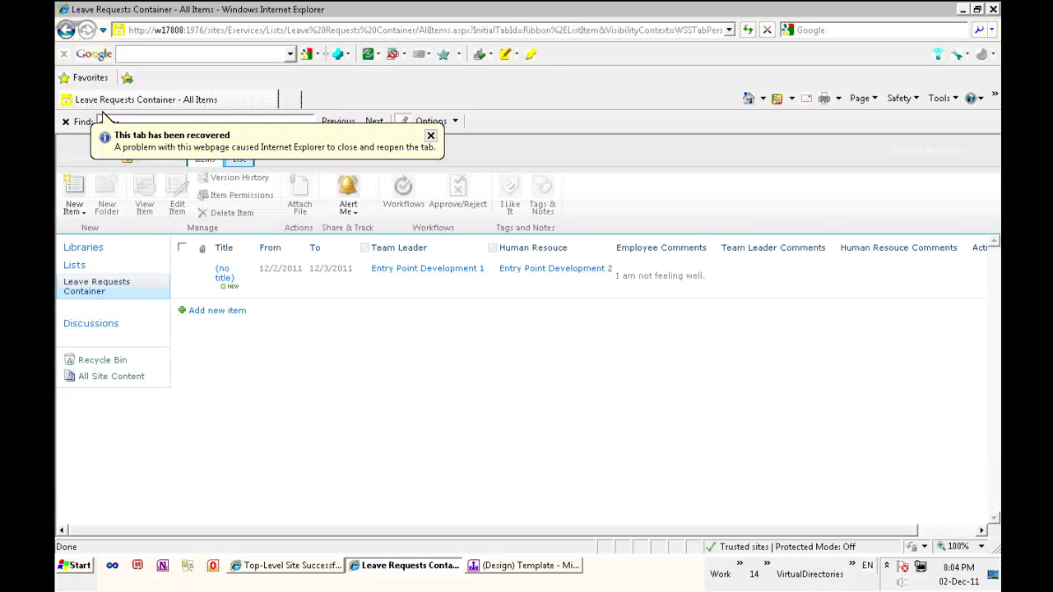
Set the leave request's State to WT in the list's datasheet view
{"action": "left_click_drag", "start_coordinate": [582, 517], "coordinate": [642, 515]}
{"action": "left_click_drag", "start_coordinate": [639, 519], "coordinate": [872, 518]}
{"action": "left_click", "coordinate": [839, 273]}
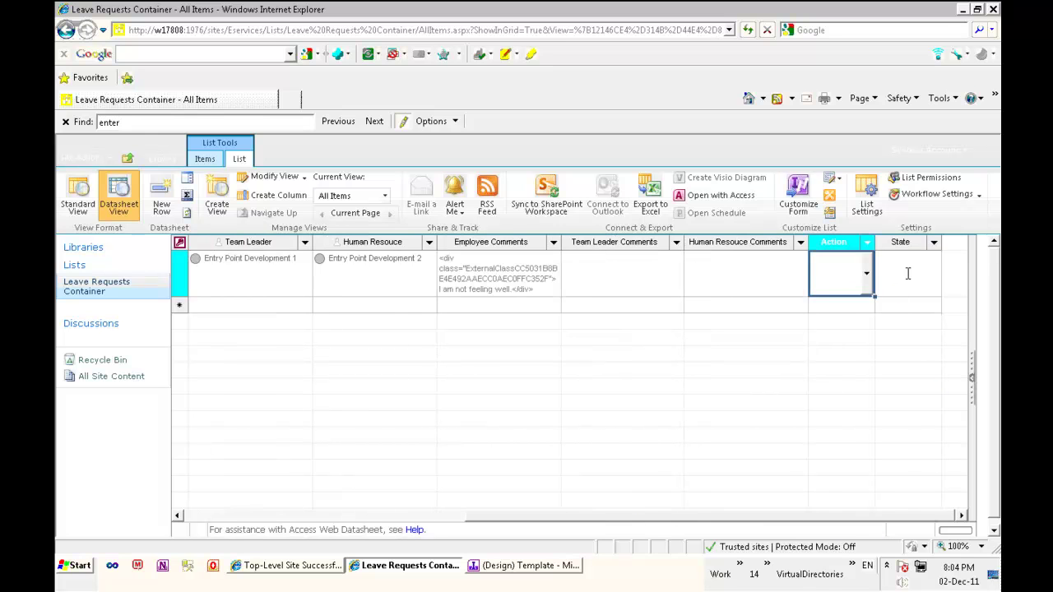
{"action": "left_click", "coordinate": [908, 273]}
{"action": "left_click", "coordinate": [934, 274]}
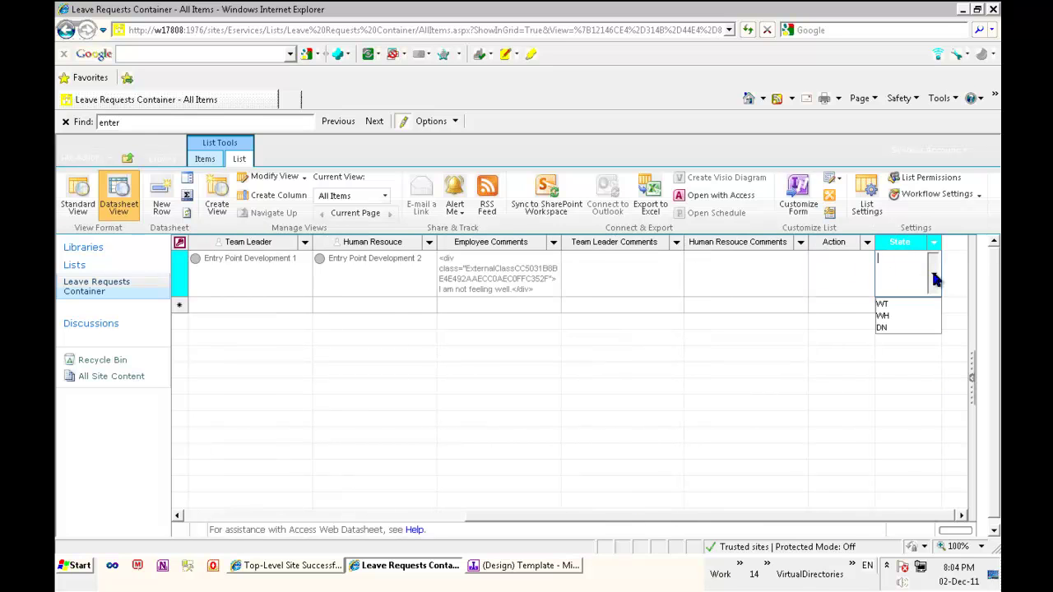
{"action": "left_click", "coordinate": [904, 303]}
Return to standard view, waiting for the pending changes, and open the leave request to check its form before closing it
{"action": "left_click", "coordinate": [78, 202]}
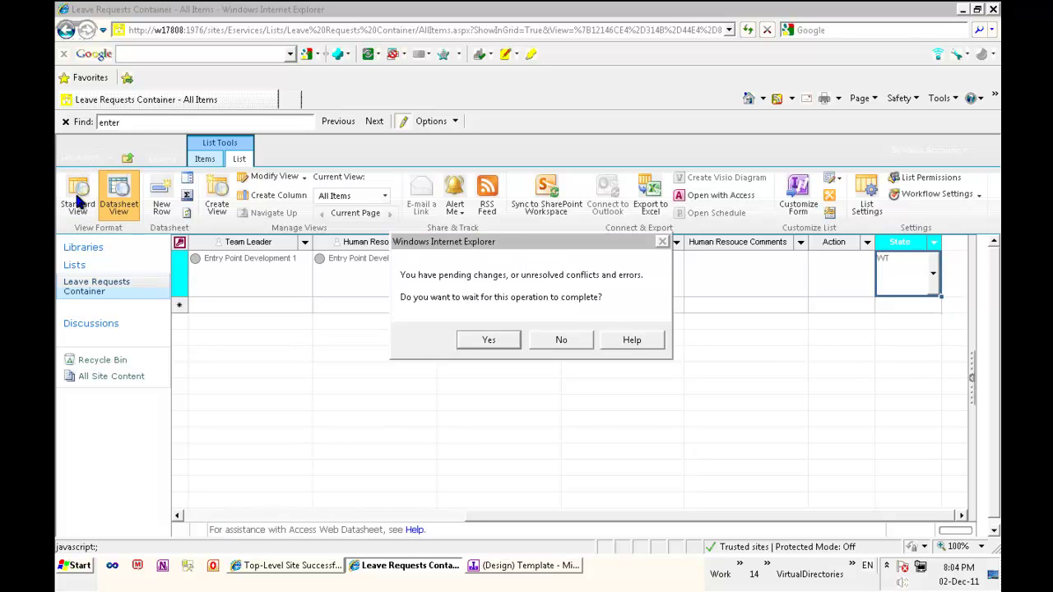
{"action": "left_click", "coordinate": [478, 340]}
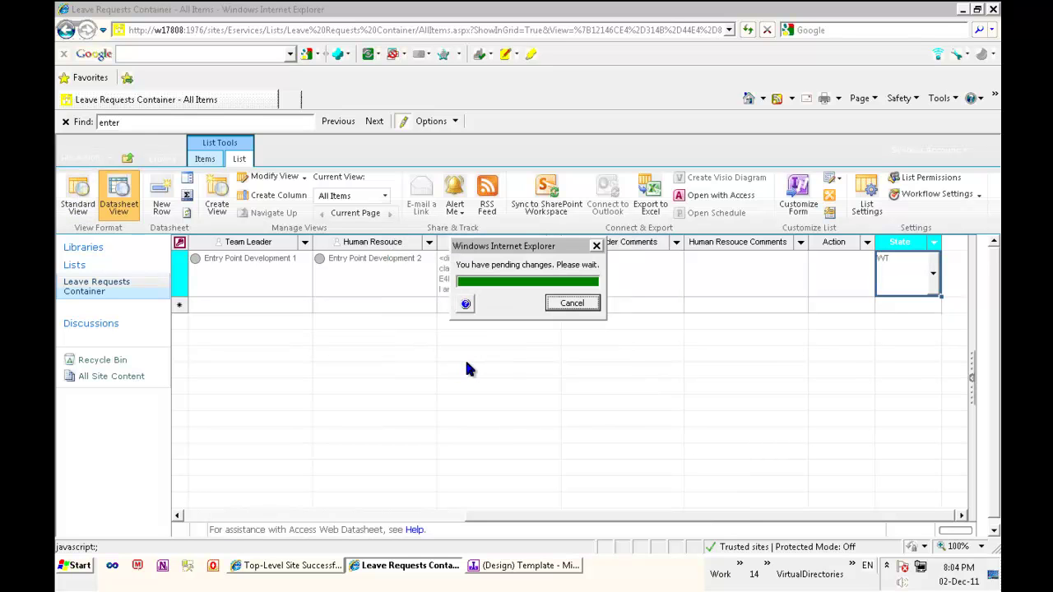
{"action": "left_click", "coordinate": [227, 276]}
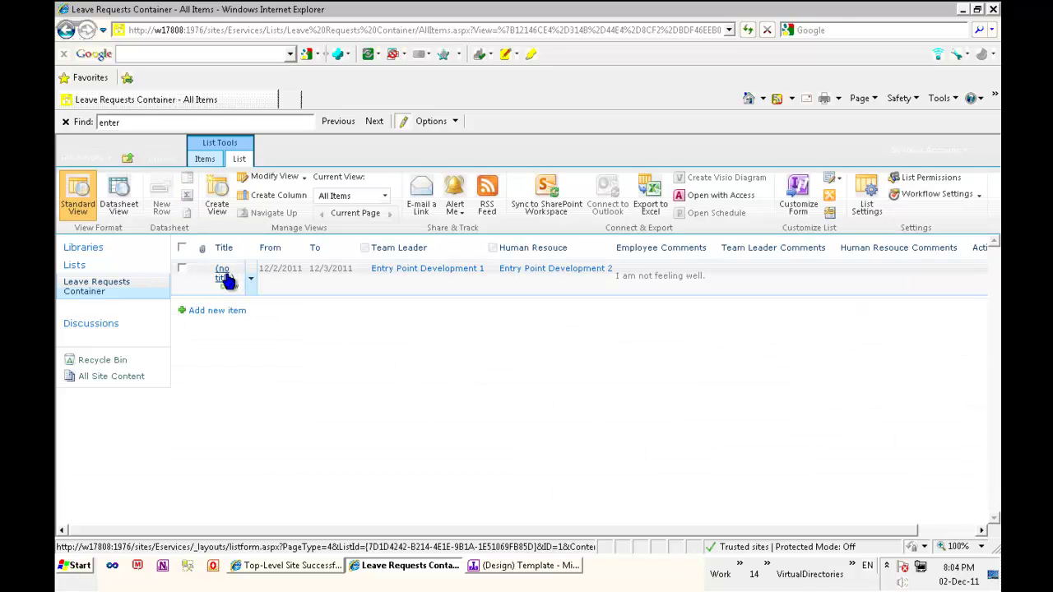
{"action": "left_click_drag", "start_coordinate": [635, 313], "coordinate": [581, 277]}
{"action": "left_click", "coordinate": [790, 153]}
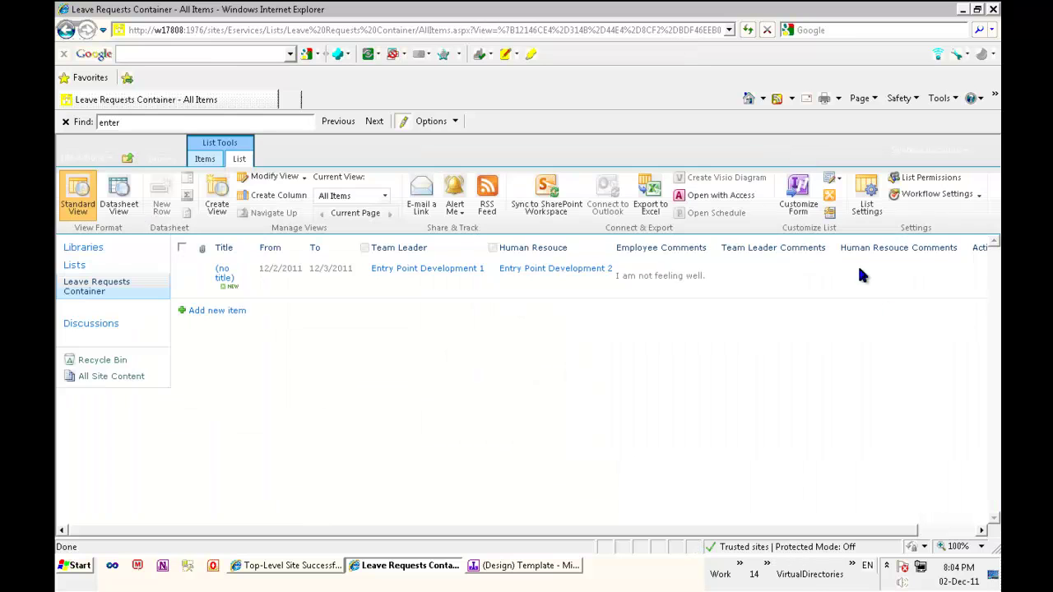
Reopen the list in datasheet view and set the leave request's State to WH
{"action": "left_click", "coordinate": [119, 197]}
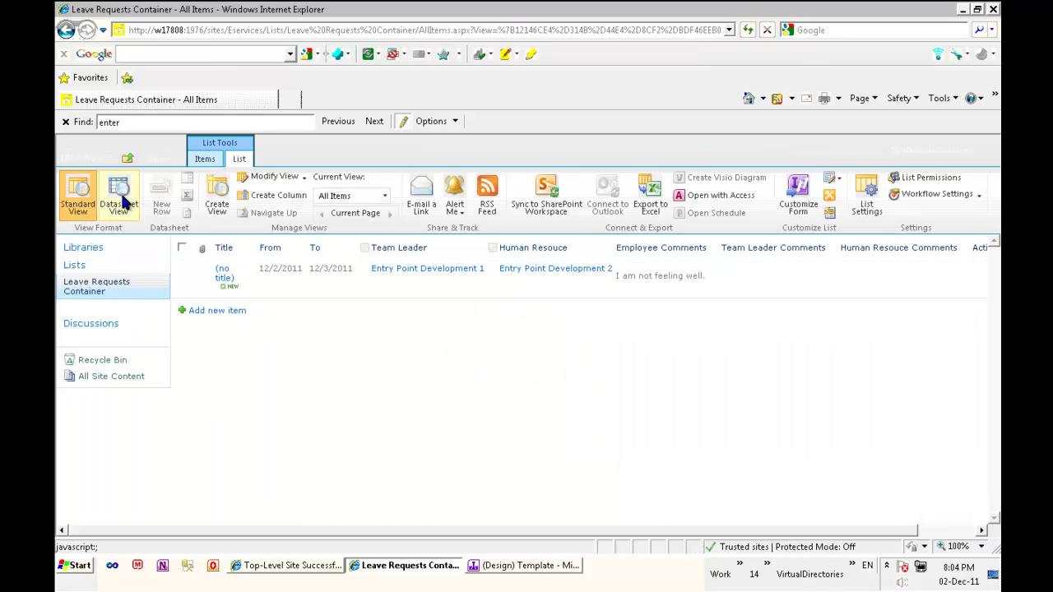
{"action": "left_click_drag", "start_coordinate": [541, 519], "coordinate": [889, 516]}
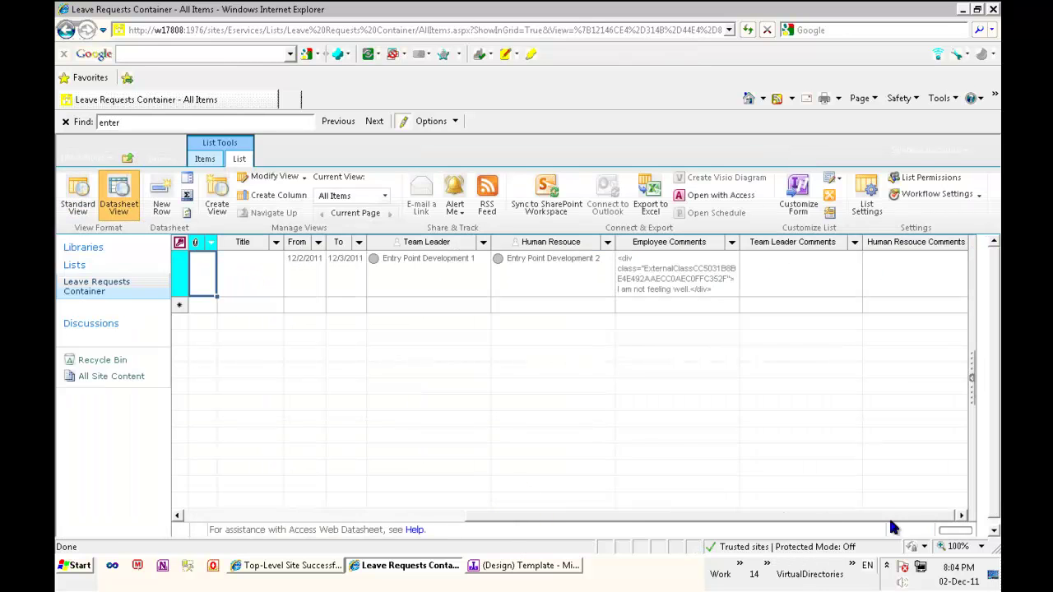
{"action": "left_click", "coordinate": [915, 268]}
{"action": "left_click", "coordinate": [935, 280]}
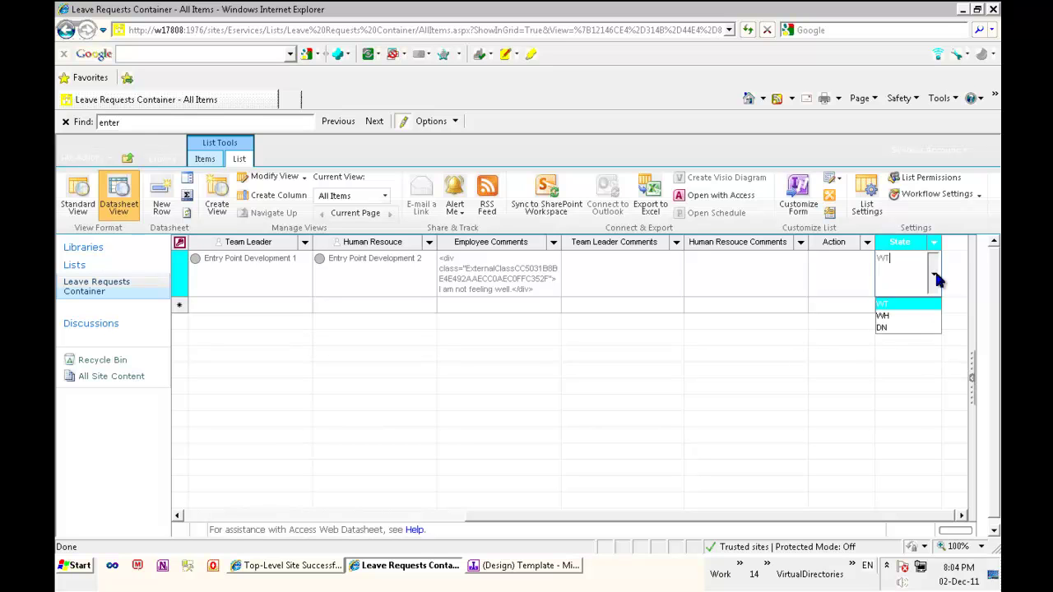
{"action": "left_click", "coordinate": [897, 316]}
Go back to standard view and check which form view the leave request opens with State WH, closing it when done
{"action": "left_click", "coordinate": [78, 197]}
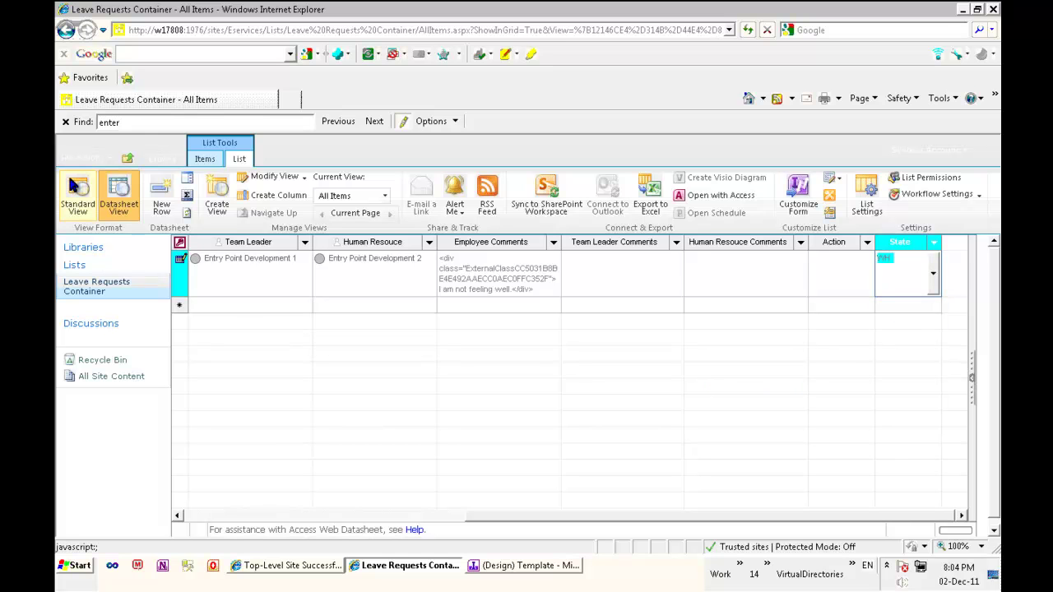
{"action": "left_click", "coordinate": [476, 340]}
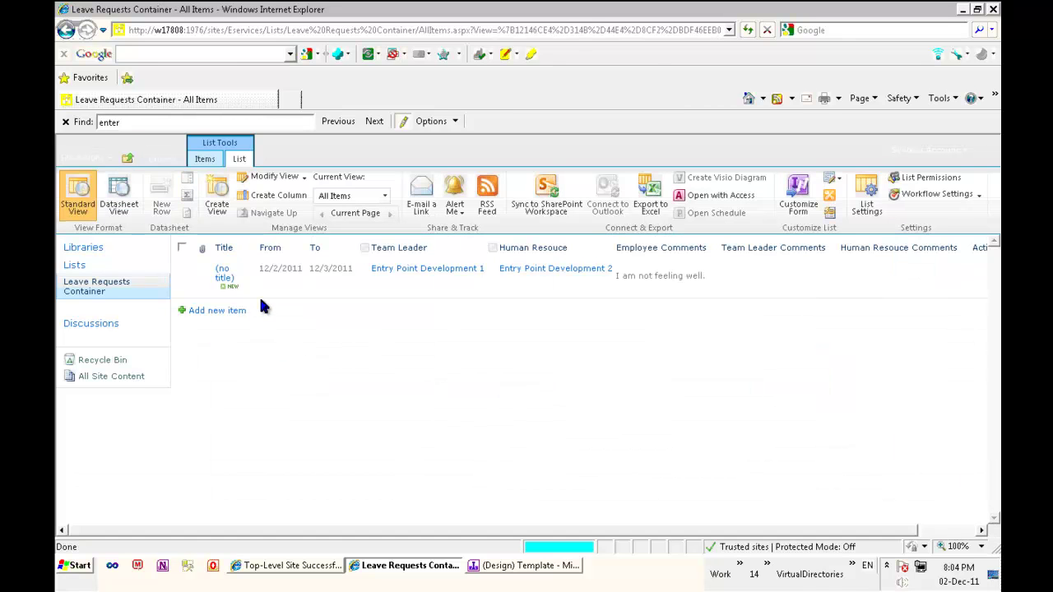
{"action": "left_click", "coordinate": [224, 273]}
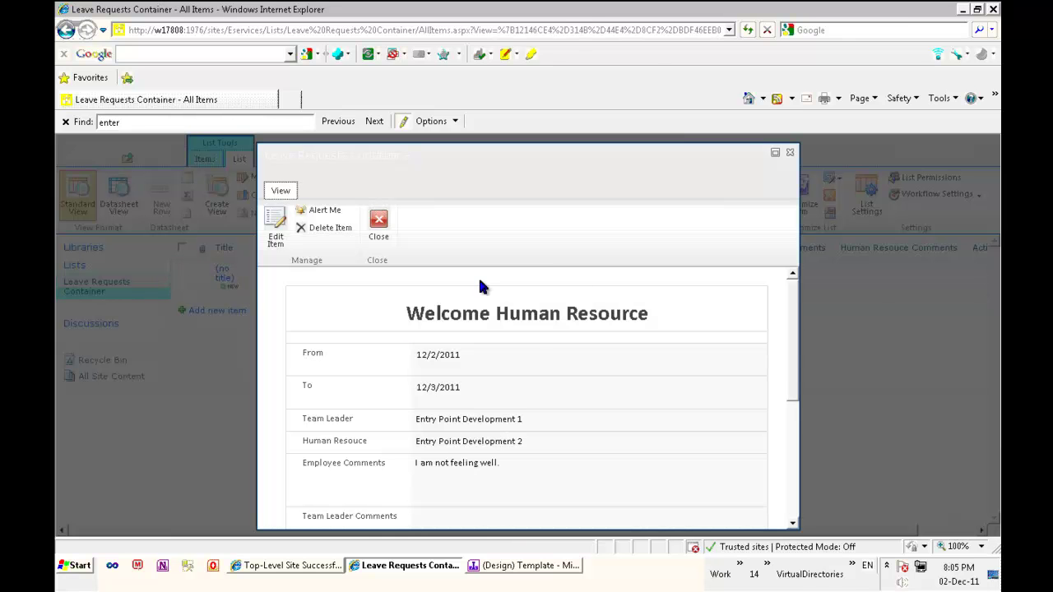
{"action": "left_click", "coordinate": [790, 152]}
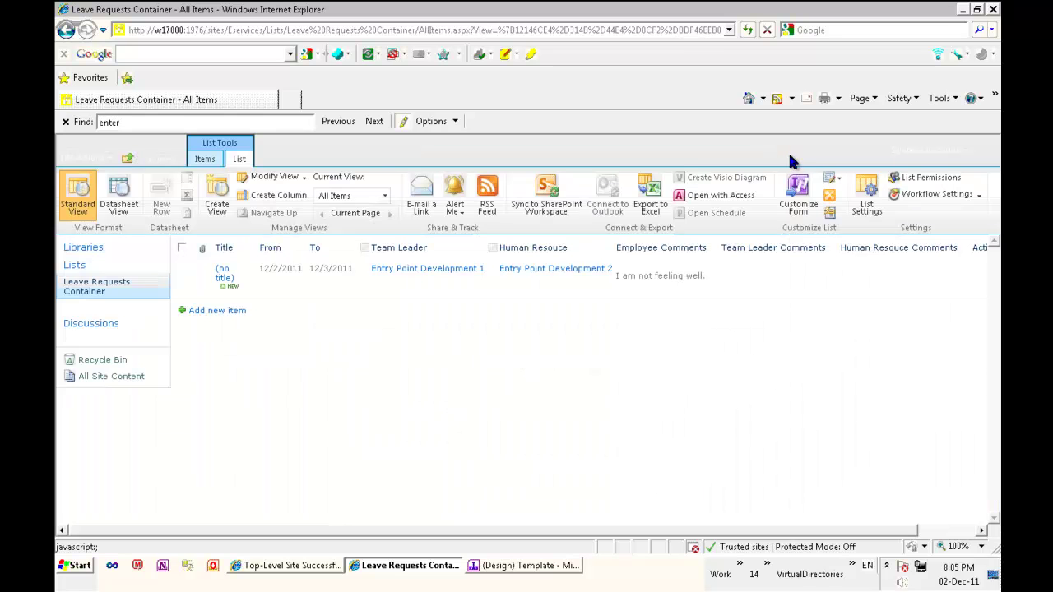
Switch to the InfoPath form template and examine the date, people and comments fields of EmployeeView and their rules
{"action": "left_click", "coordinate": [481, 565]}
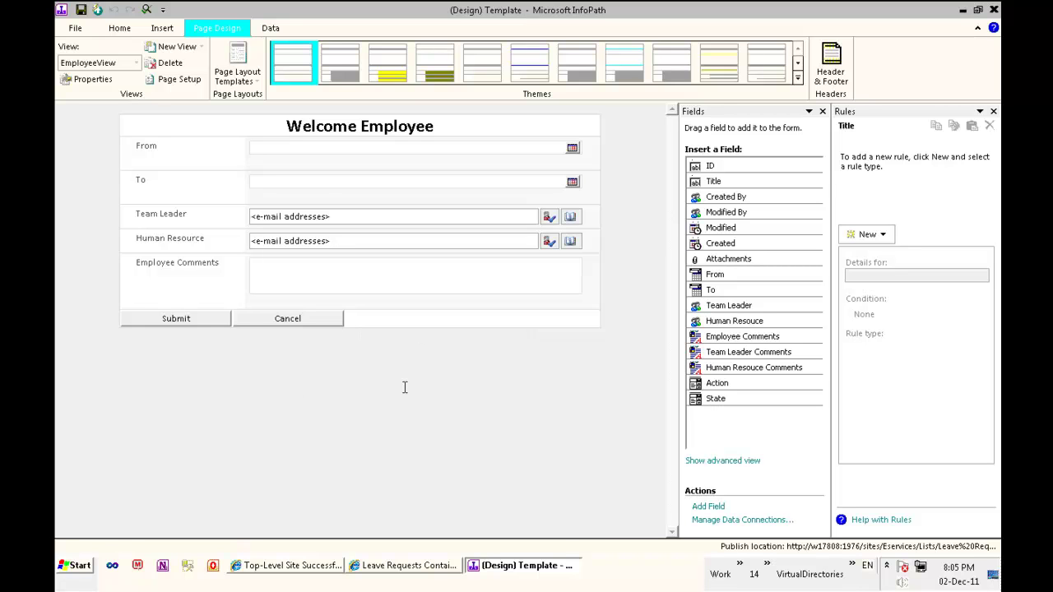
{"action": "left_click", "coordinate": [136, 63]}
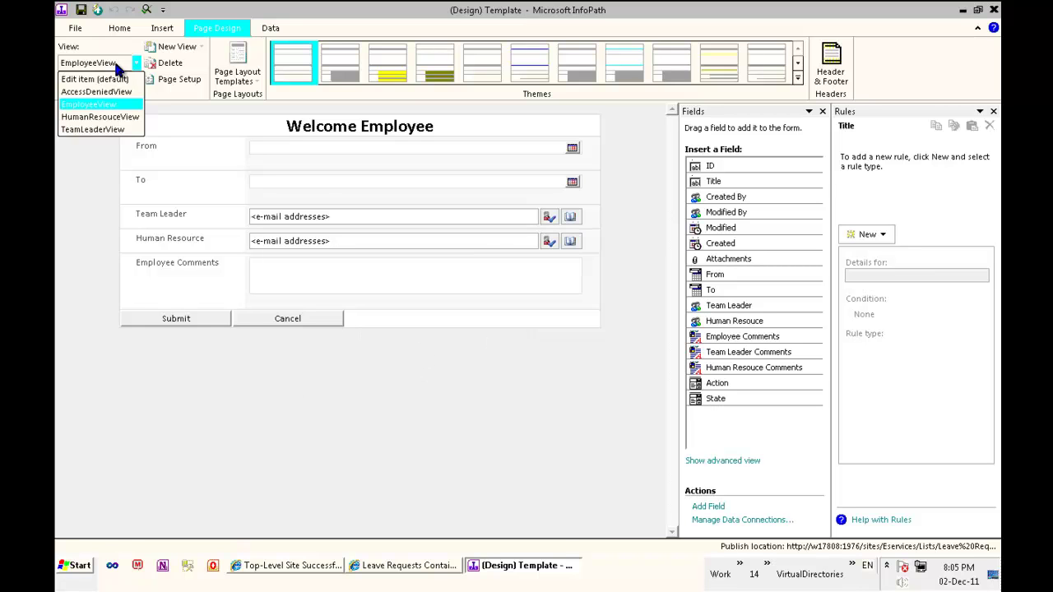
{"action": "left_click", "coordinate": [105, 105]}
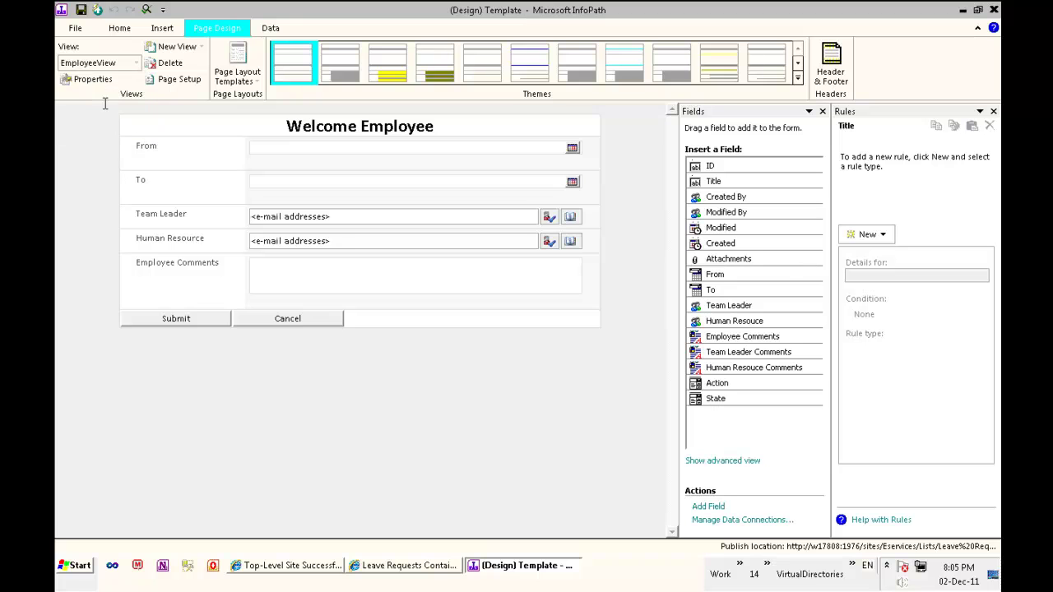
{"action": "left_click", "coordinate": [310, 153]}
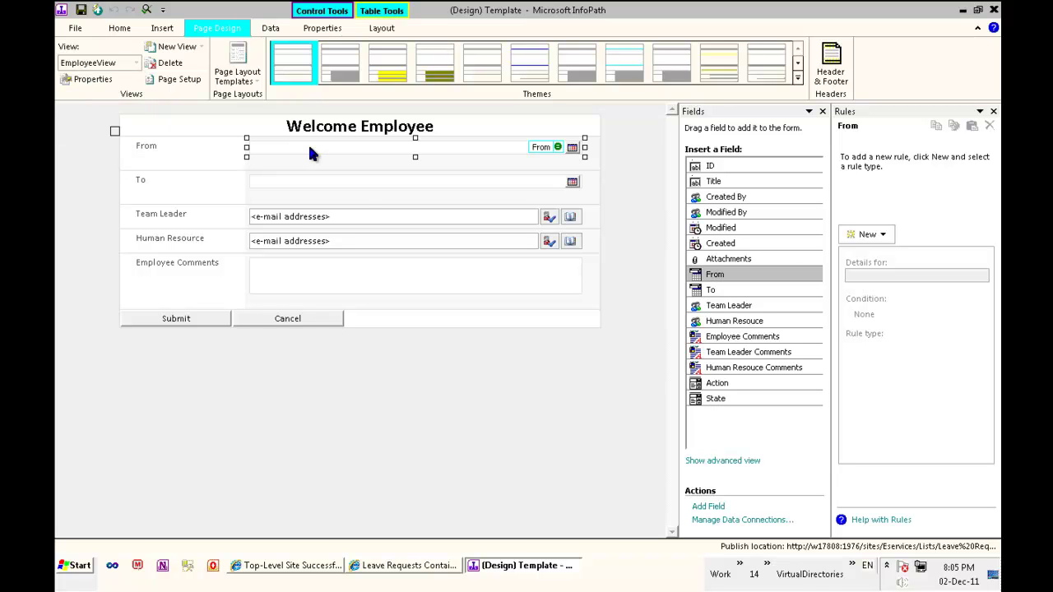
{"action": "left_click", "coordinate": [365, 179]}
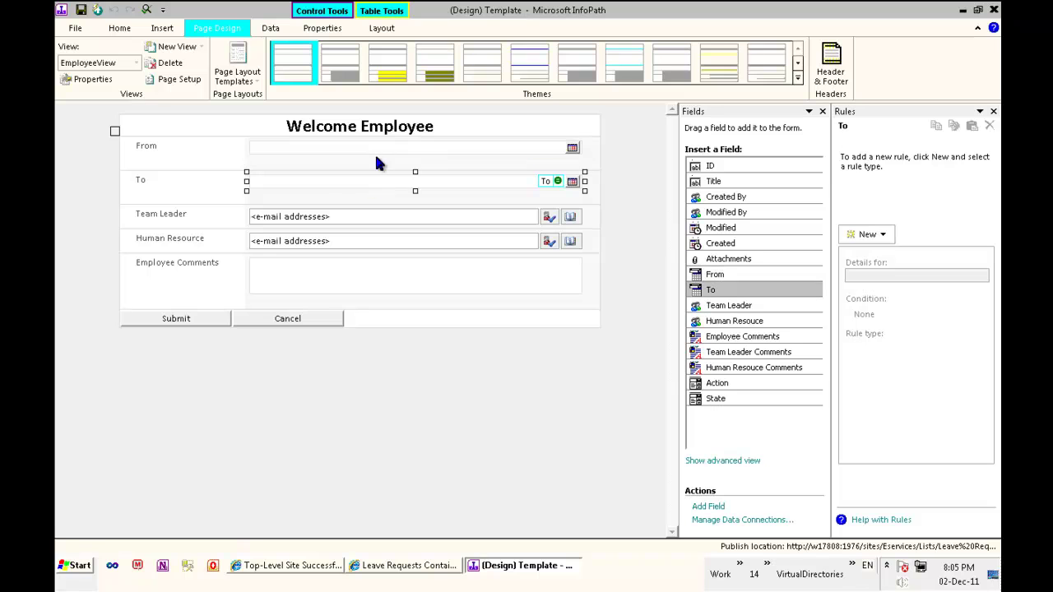
{"action": "left_click", "coordinate": [379, 155]}
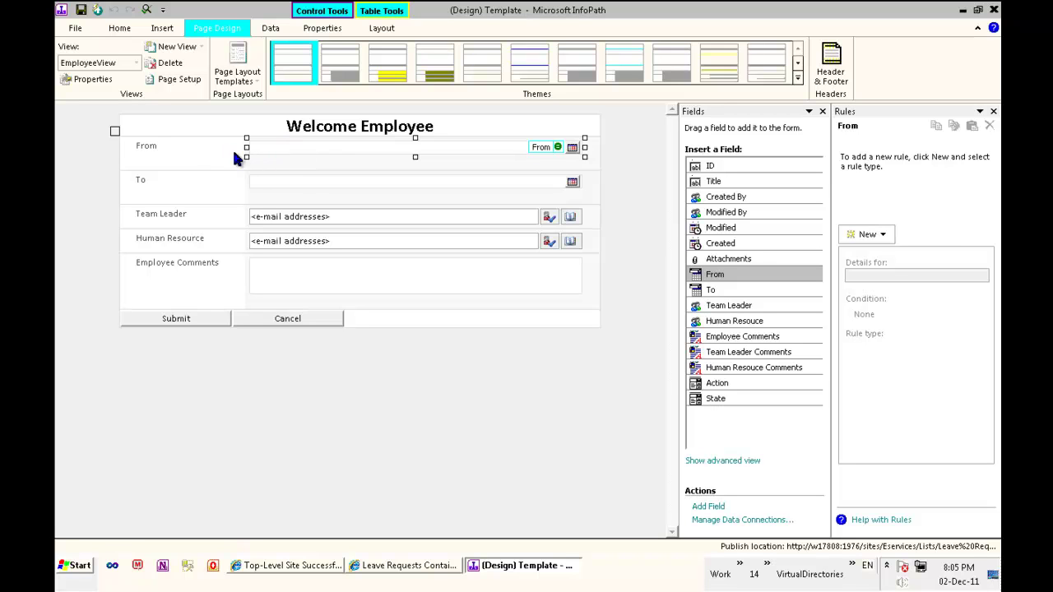
{"action": "left_click", "coordinate": [342, 176]}
{"action": "left_click", "coordinate": [325, 218]}
{"action": "left_click", "coordinate": [319, 241]}
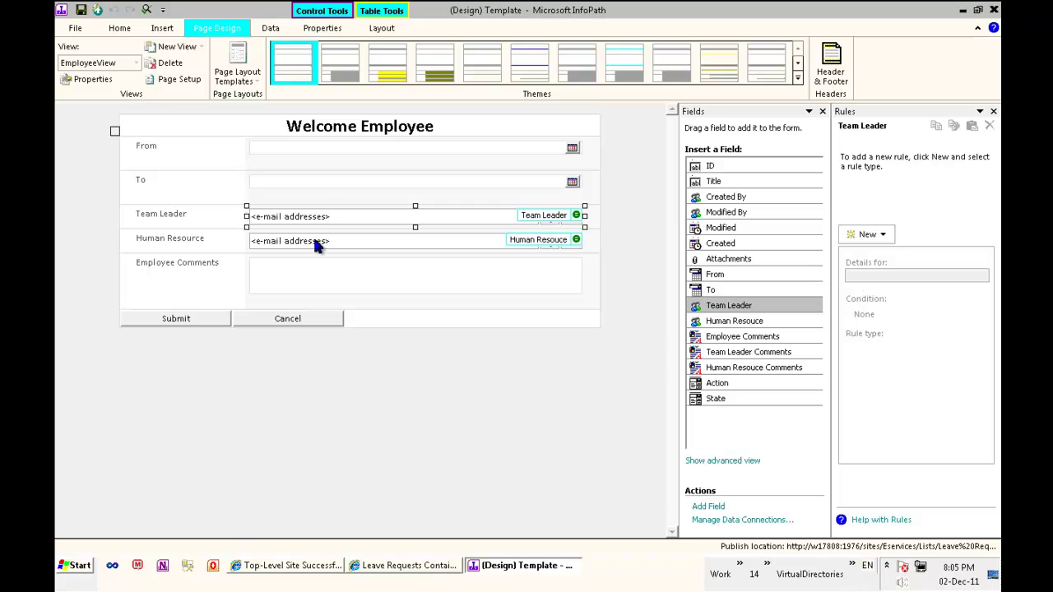
{"action": "left_click", "coordinate": [306, 277]}
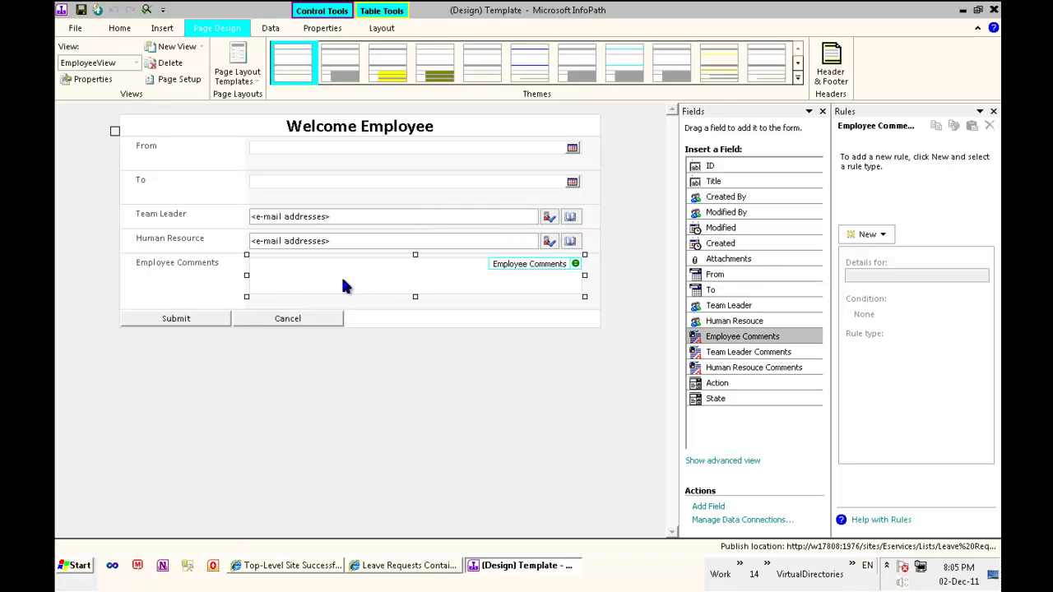
Switch to TeamLeaderView and add a formatting rule named DisableFrom to the From field that disables the control
{"action": "left_click", "coordinate": [136, 63]}
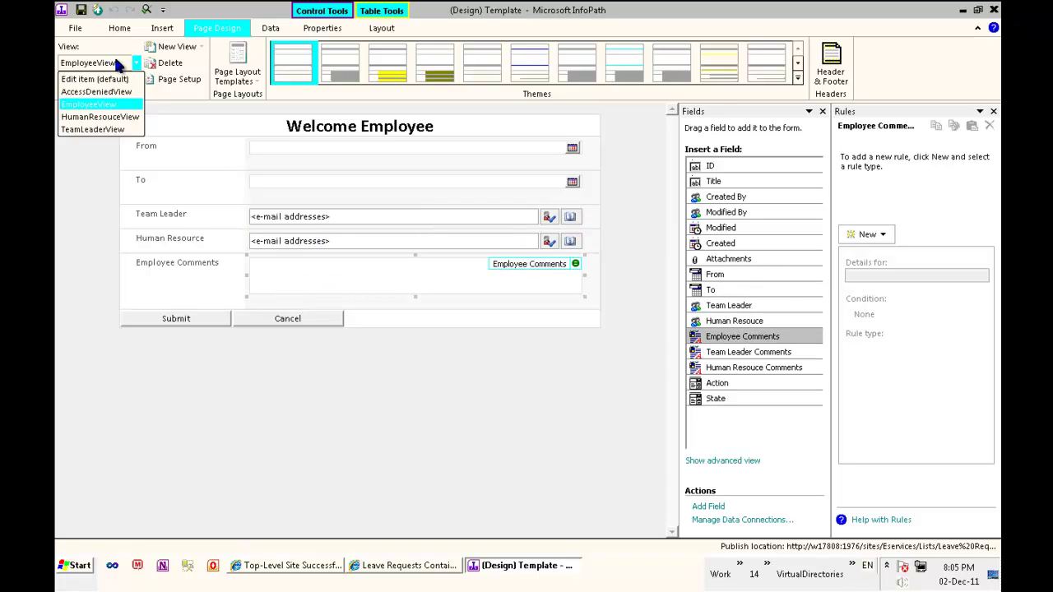
{"action": "left_click", "coordinate": [92, 129]}
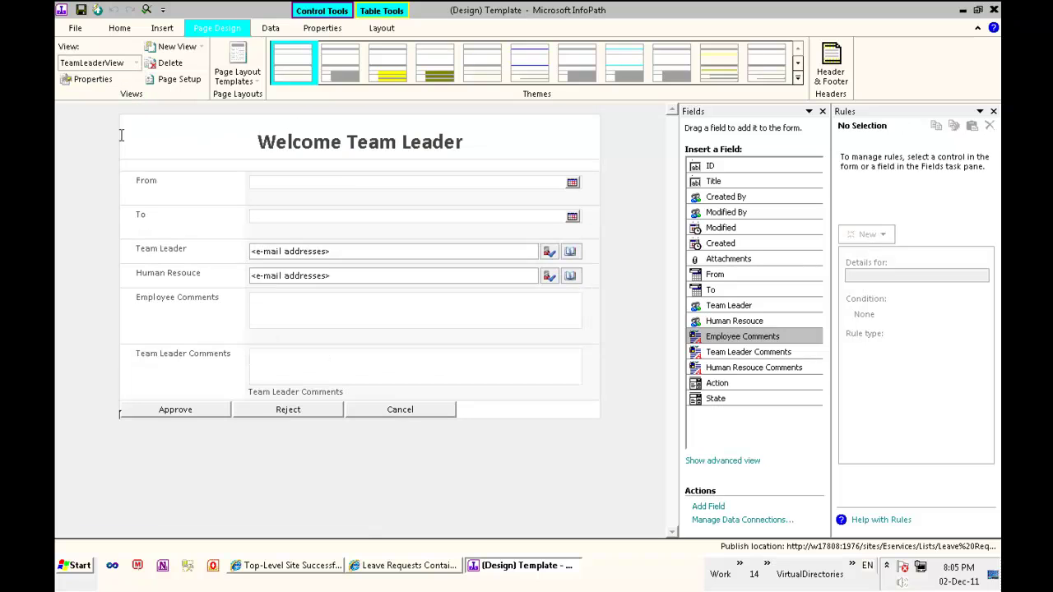
{"action": "left_click", "coordinate": [339, 182]}
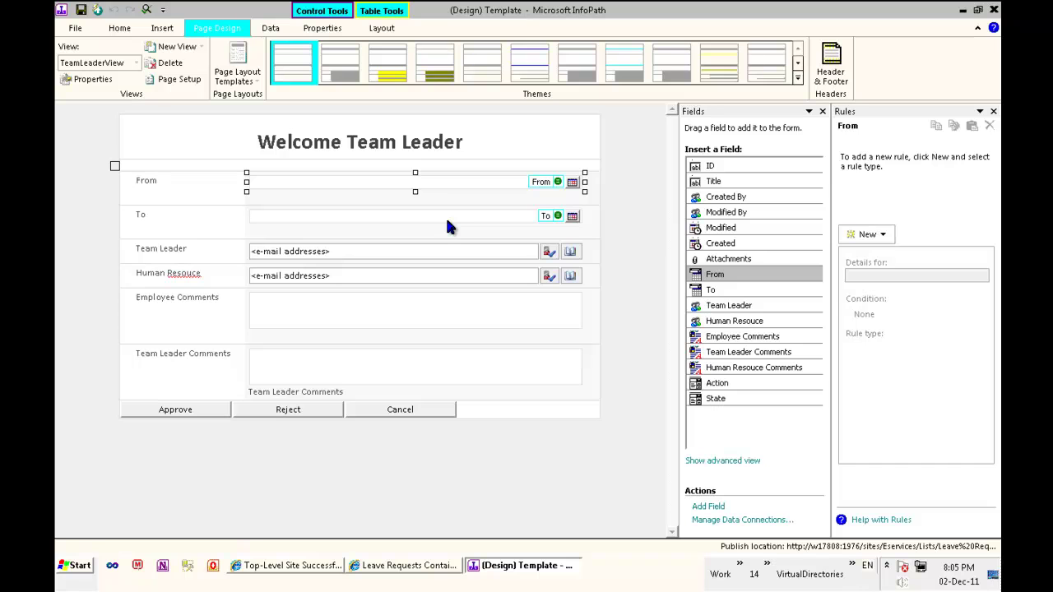
{"action": "left_click", "coordinate": [871, 235]}
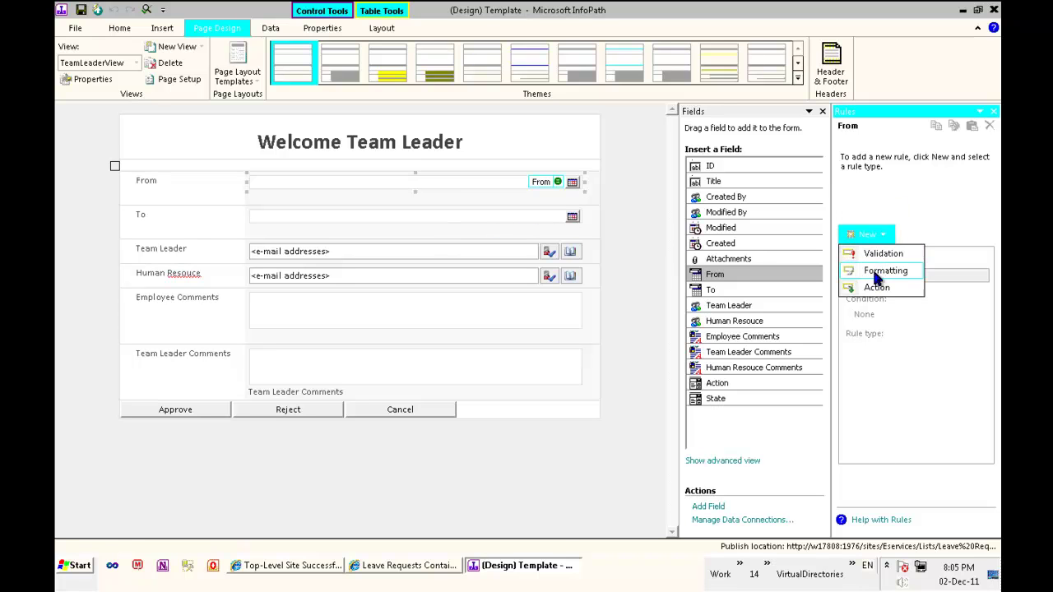
{"action": "left_click", "coordinate": [928, 209]}
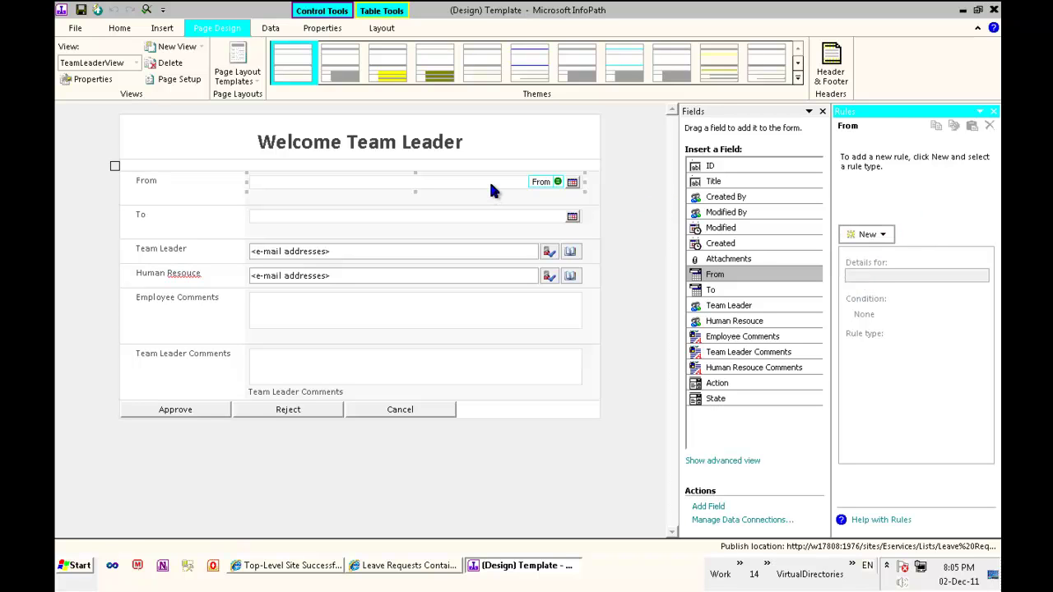
{"action": "left_click", "coordinate": [889, 237]}
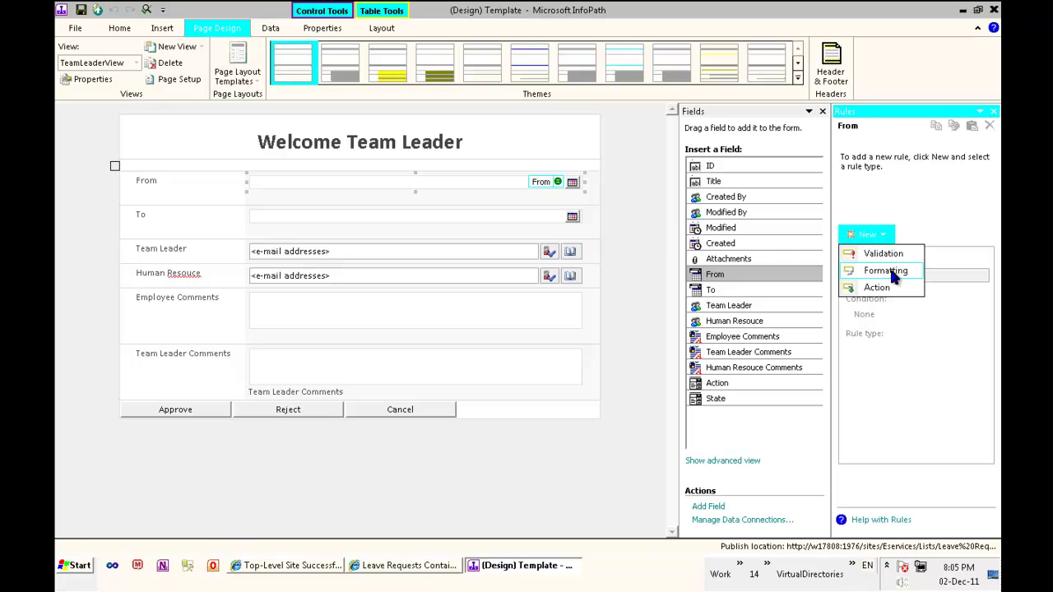
{"action": "left_click", "coordinate": [889, 271]}
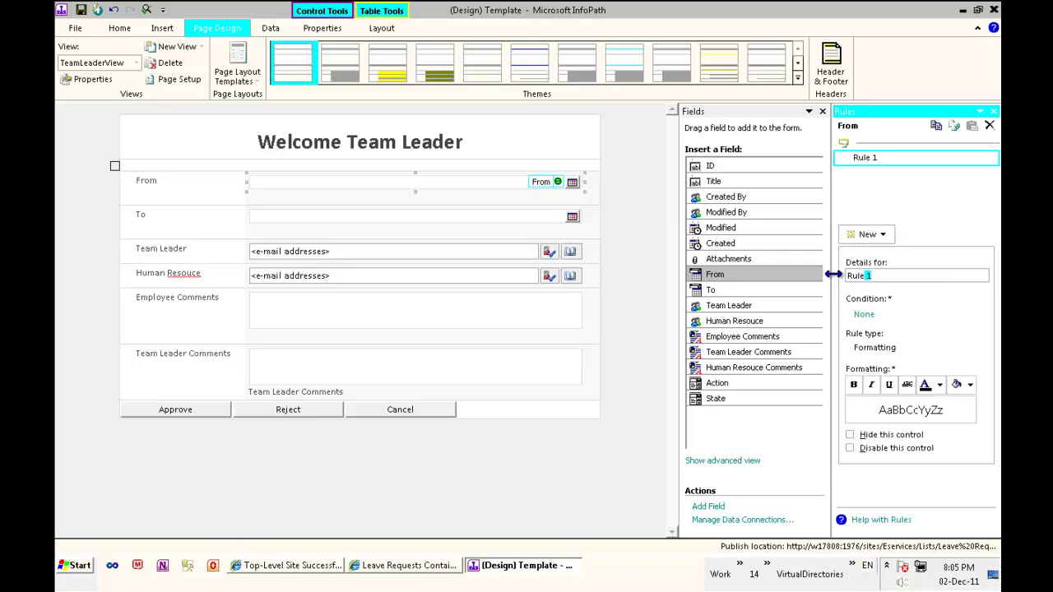
{"action": "triple_click", "coordinate": [861, 274]}
{"action": "key", "text": "BackSpace"}
{"action": "type", "text": "DisableFrom"}
{"action": "left_click", "coordinate": [869, 449]}
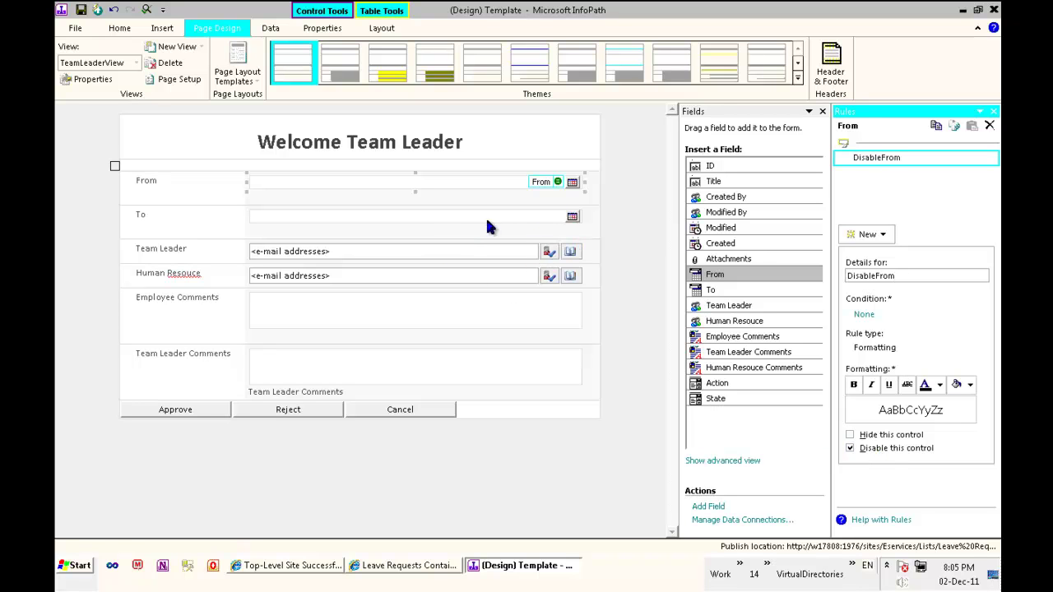
Add a formatting rule named DisableTo to the To field of TeamLeaderView that disables the control
{"action": "left_click", "coordinate": [461, 212]}
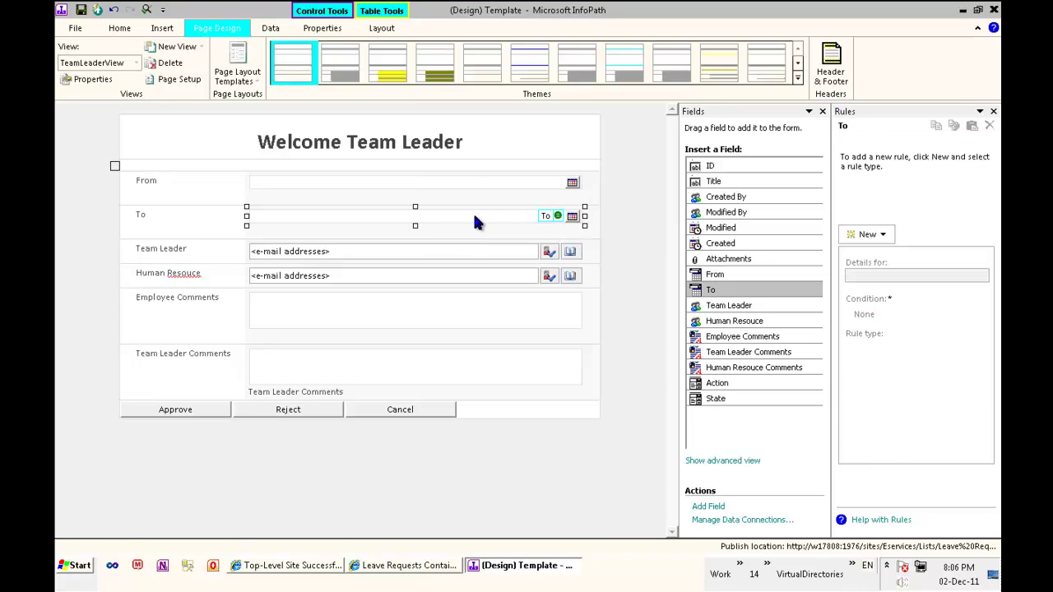
{"action": "left_click", "coordinate": [874, 234]}
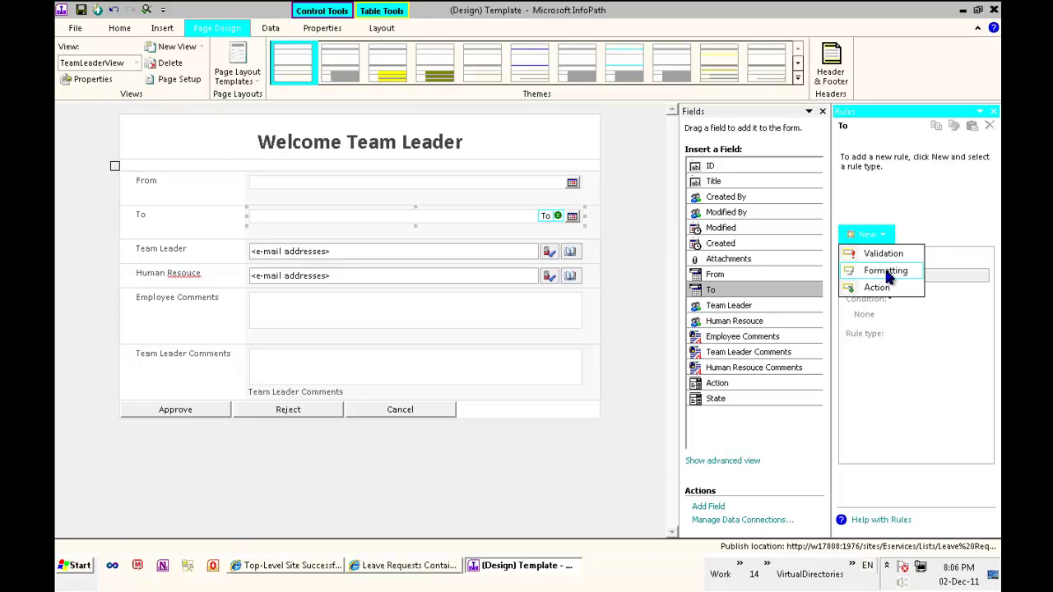
{"action": "left_click", "coordinate": [887, 271]}
{"action": "type", "text": "DisableT"}
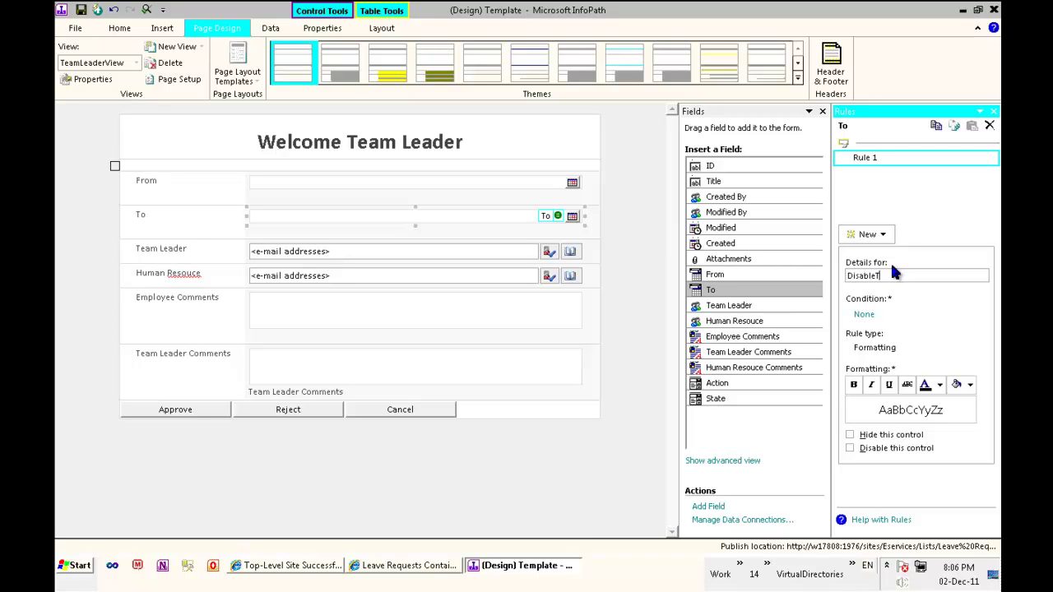
{"action": "left_click", "coordinate": [910, 450]}
Add a formatting rule named DisableTeamLeader to the Team Leader field of TeamLeaderView that disables the control
{"action": "left_click", "coordinate": [318, 257]}
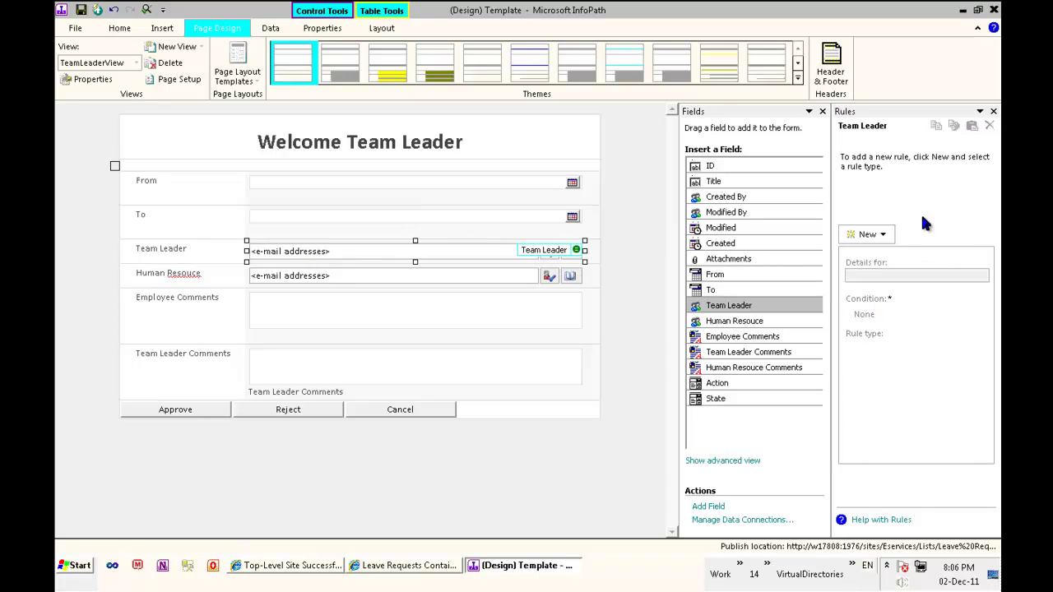
{"action": "left_click", "coordinate": [877, 237]}
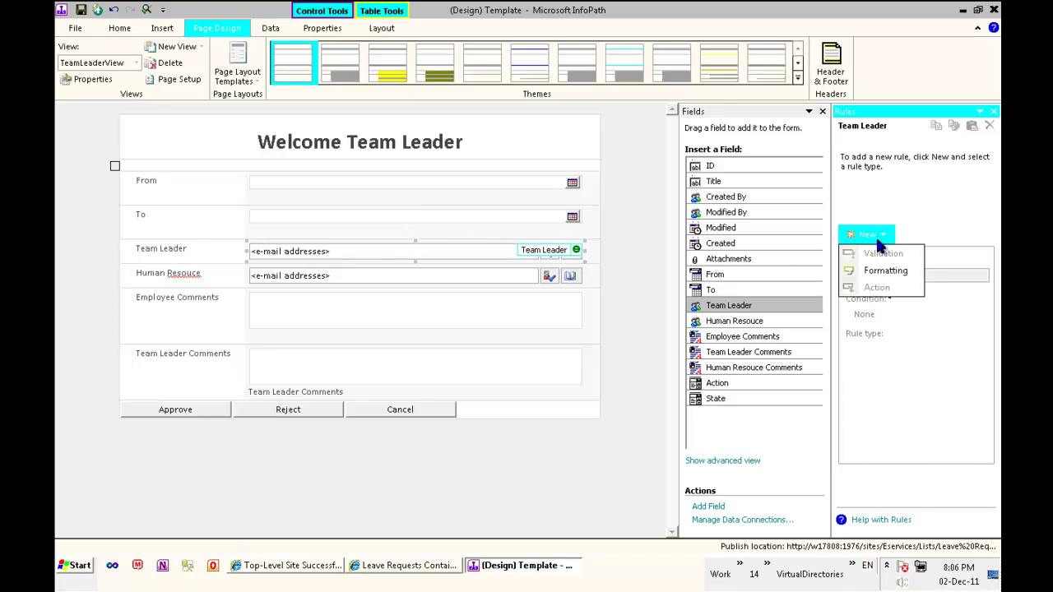
{"action": "left_click", "coordinate": [447, 227]}
{"action": "left_click", "coordinate": [444, 255]}
{"action": "left_click", "coordinate": [443, 255]}
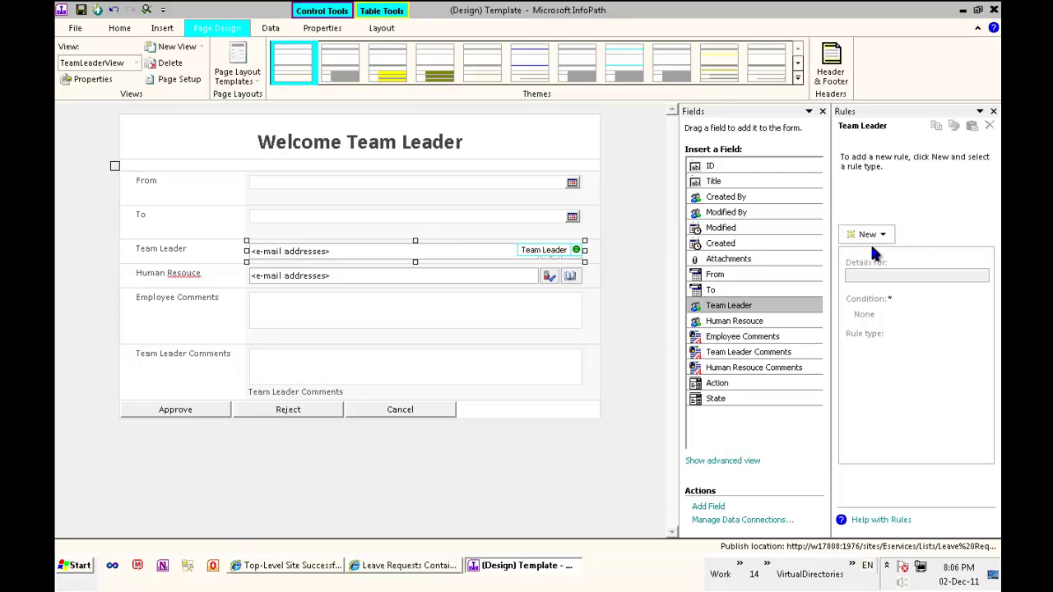
{"action": "left_click", "coordinate": [873, 235]}
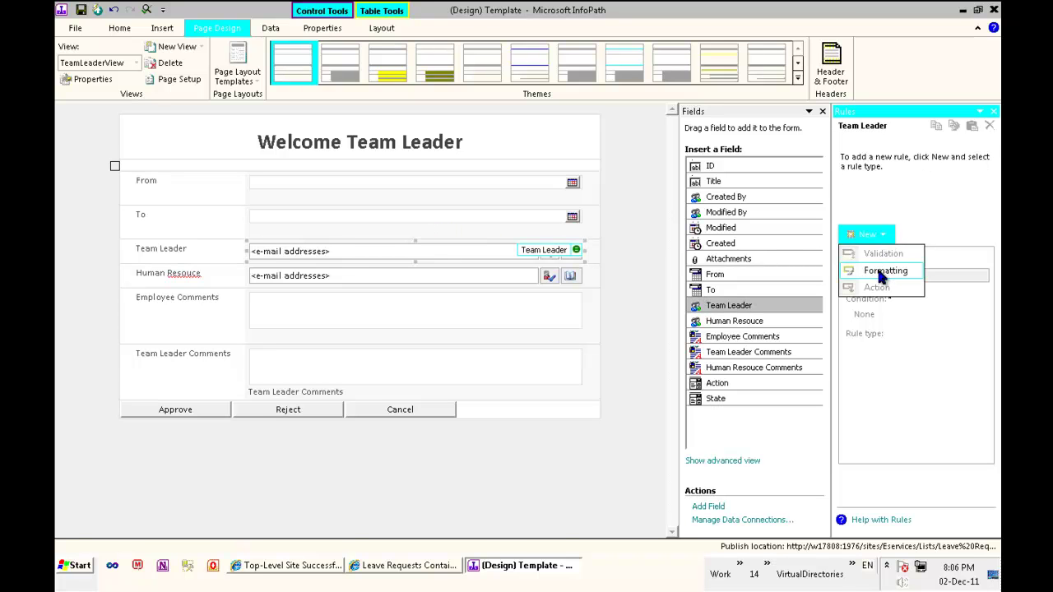
{"action": "left_click", "coordinate": [879, 272]}
{"action": "left_click", "coordinate": [843, 276]}
{"action": "key", "text": "ctrl+a"}
{"action": "type", "text": "Disa"}
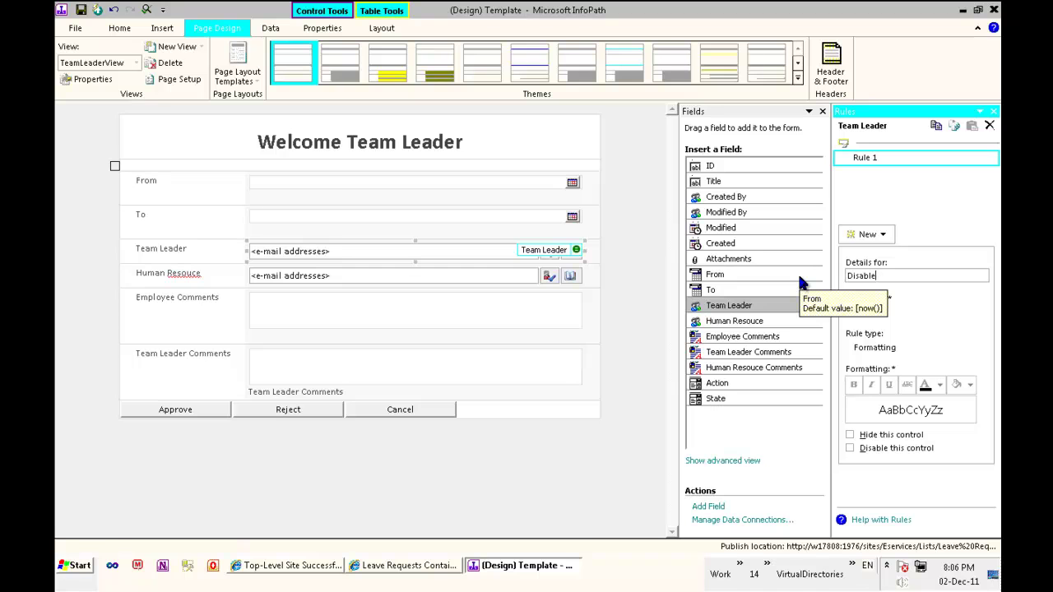
{"action": "type", "text": "bleTeamLeader"}
{"action": "left_click", "coordinate": [907, 453]}
Give the Human Resouce field of TeamLeaderView a formatting rule named DisableHumanResouce that disables the control
{"action": "left_click", "coordinate": [417, 278]}
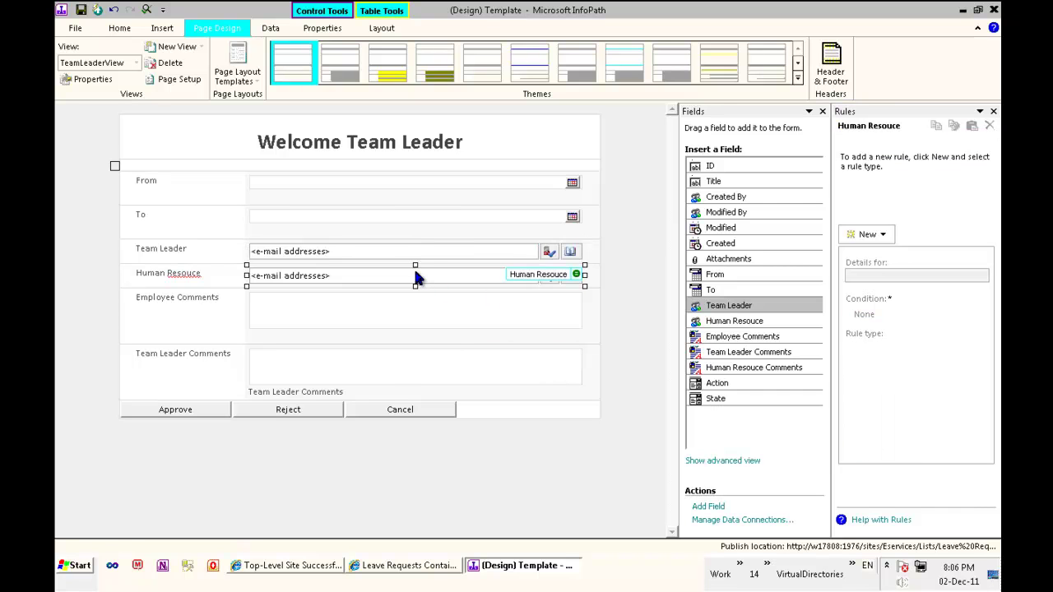
{"action": "right_click", "coordinate": [391, 277]}
{"action": "left_click", "coordinate": [381, 277]}
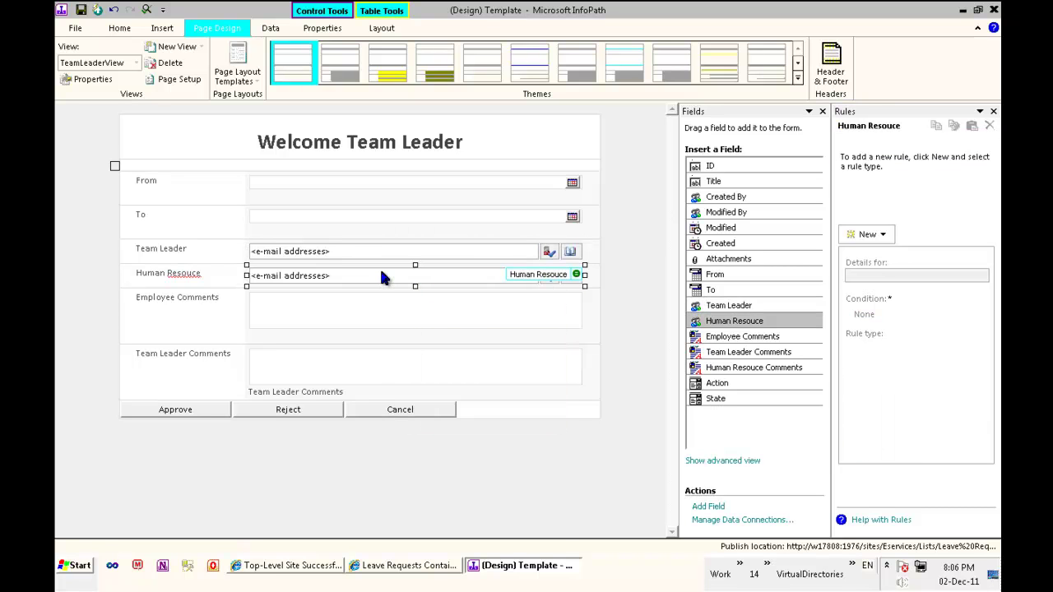
{"action": "left_click", "coordinate": [868, 234]}
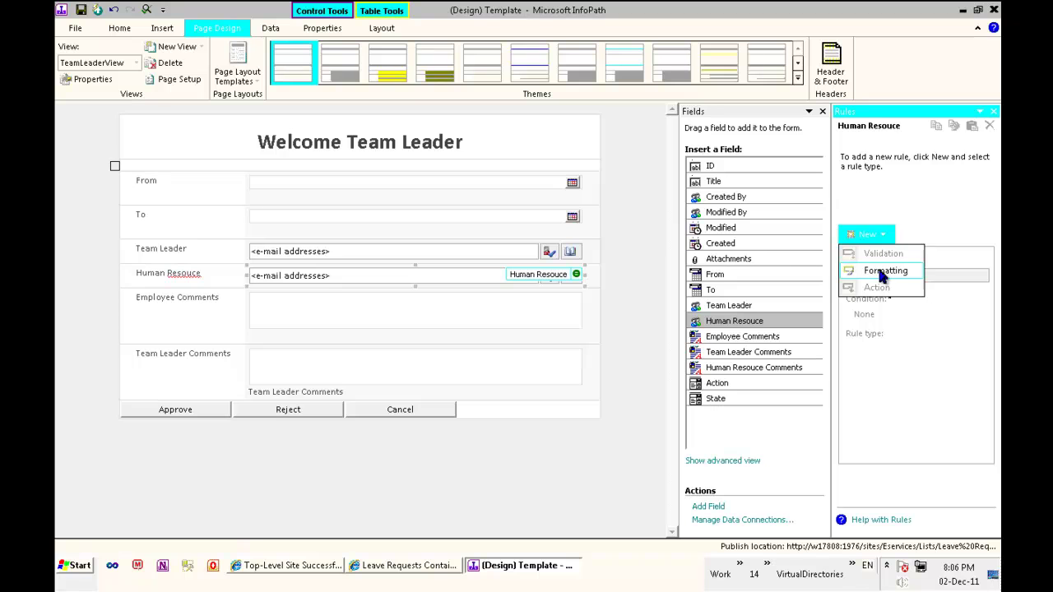
{"action": "left_click", "coordinate": [885, 271]}
{"action": "type", "text": "Dis"}
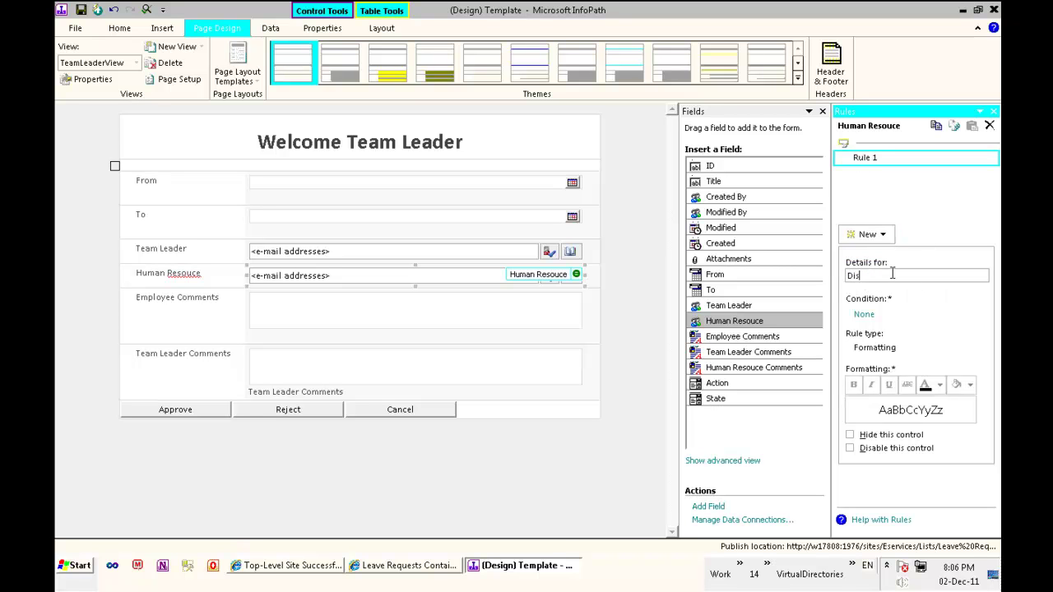
{"action": "type", "text": "ableHumanResouce"}
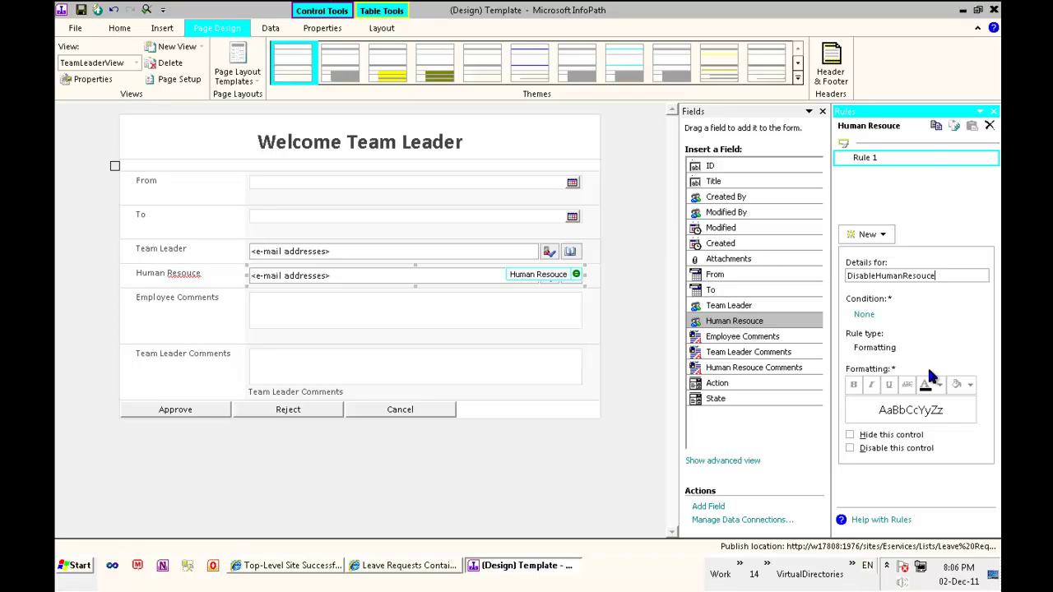
{"action": "left_click", "coordinate": [898, 451]}
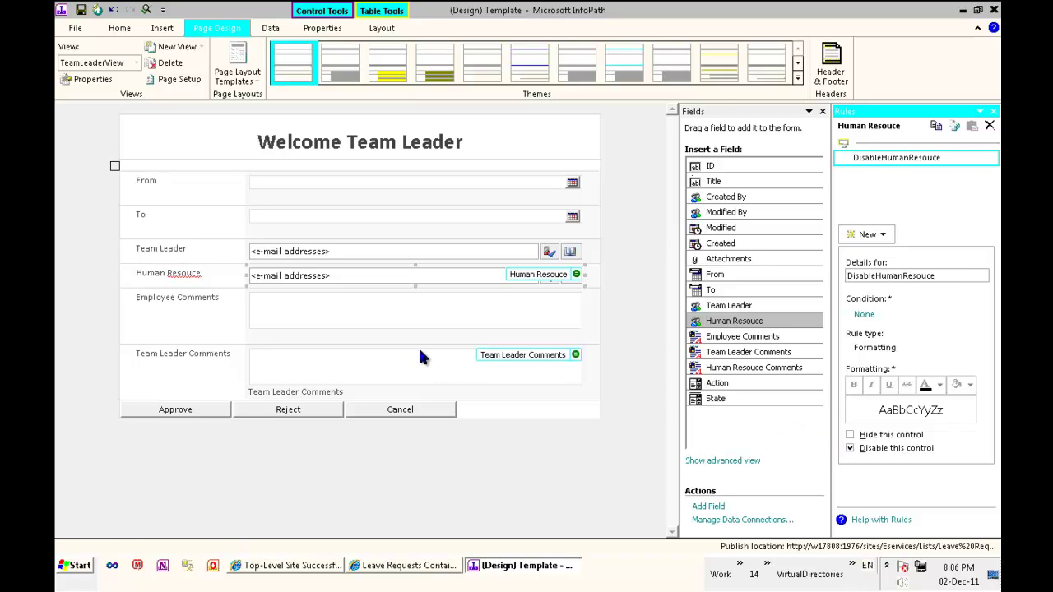
Give the Employee Comments field of TeamLeaderView a formatting rule named DisableEmployeeComments that disables the control
{"action": "left_click", "coordinate": [386, 304]}
{"action": "right_click", "coordinate": [406, 303]}
{"action": "left_click", "coordinate": [392, 314]}
{"action": "left_click", "coordinate": [872, 235]}
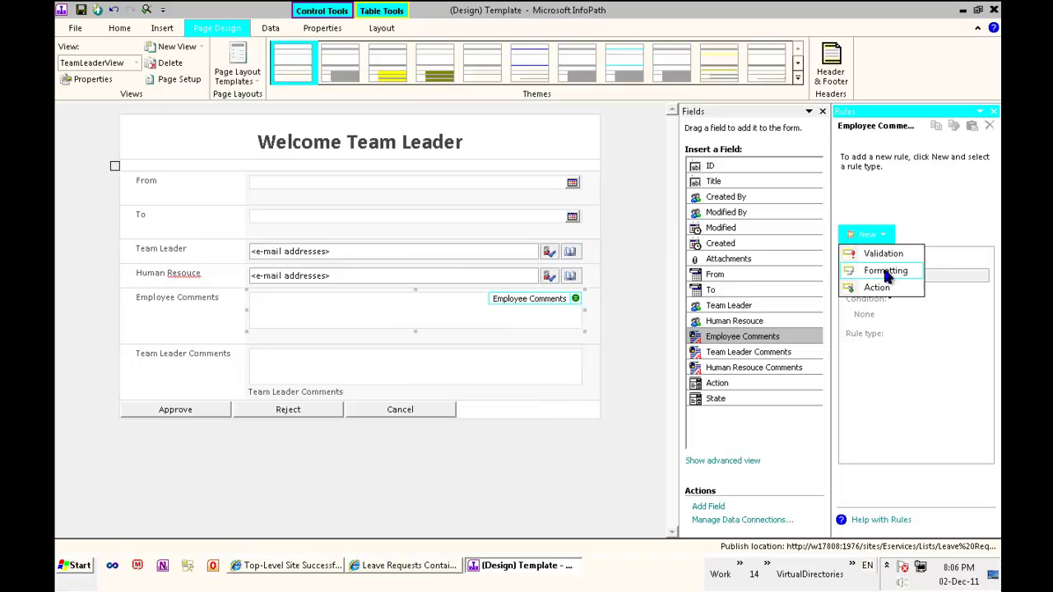
{"action": "left_click", "coordinate": [885, 271]}
{"action": "type", "text": "Disable"}
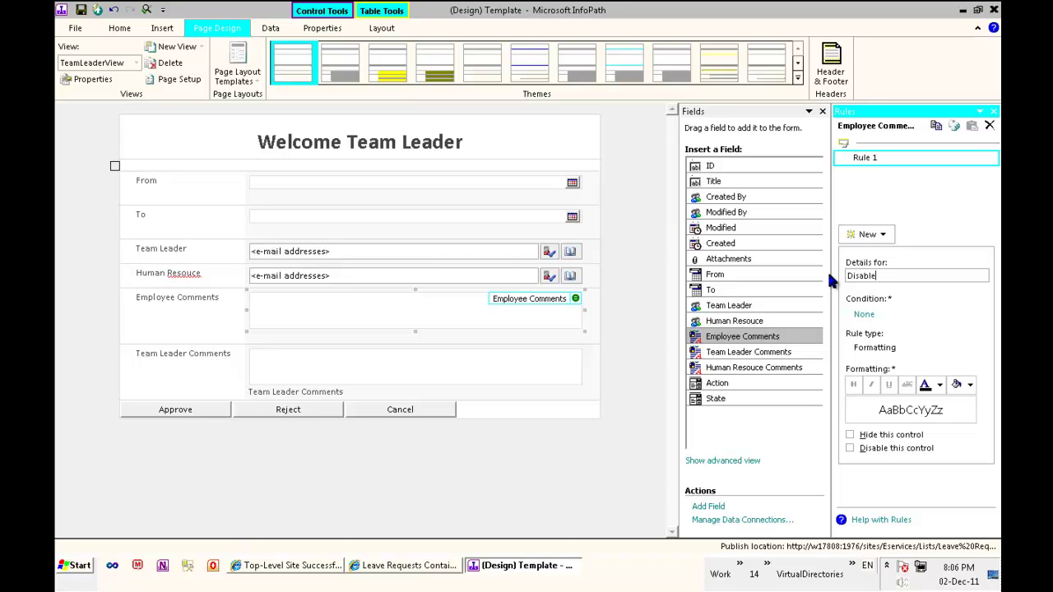
{"action": "type", "text": "EmployeeCome"}
{"action": "key", "text": "BackSpace"}
{"action": "type", "text": "ments"}
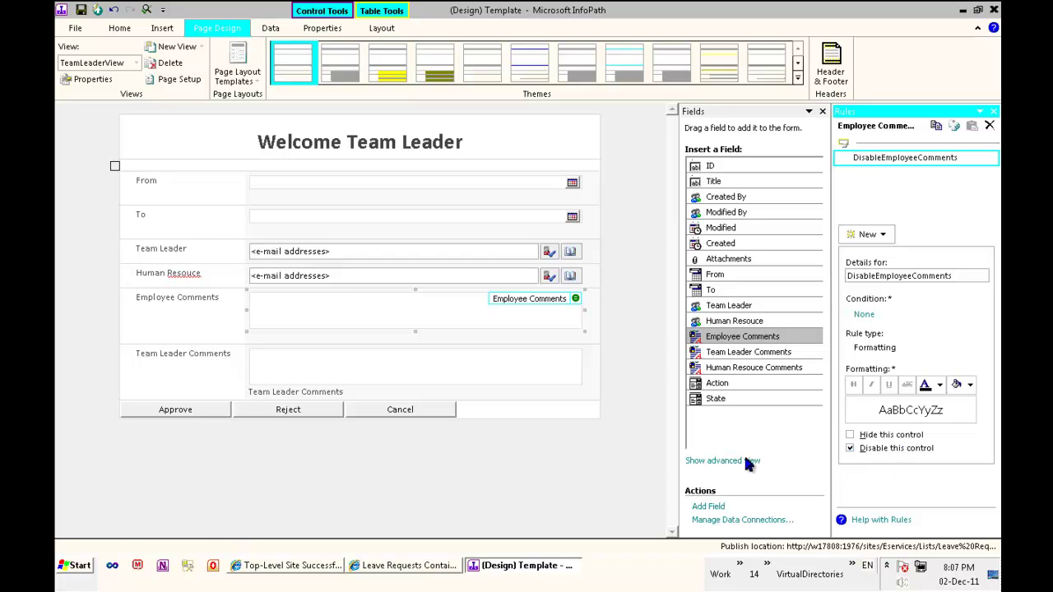
Switch to HumanResouceView and add a formatting rule named DisableFrom to its From field that disables the control
{"action": "left_click", "coordinate": [358, 366]}
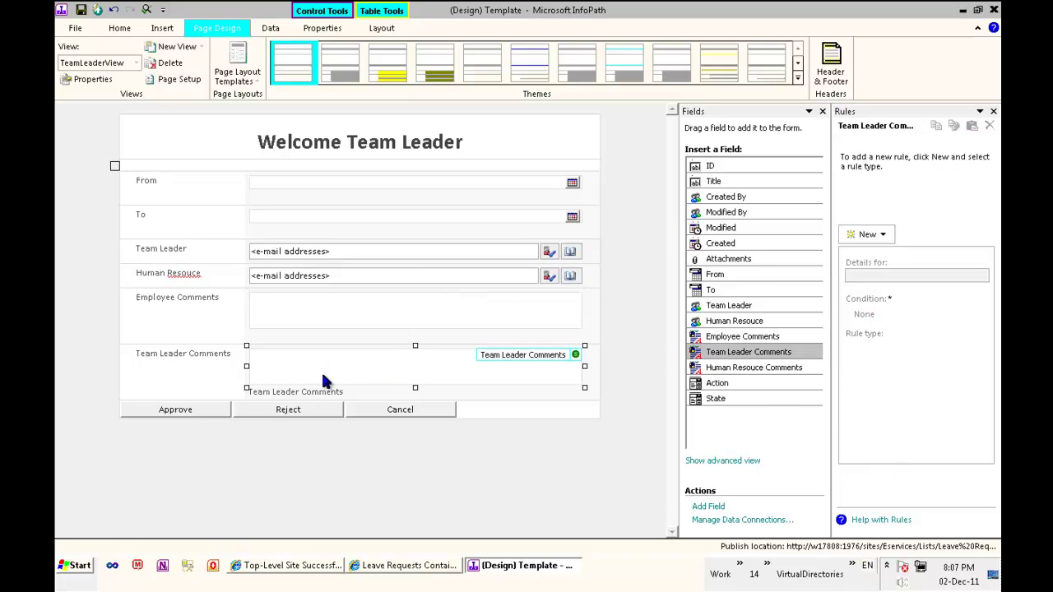
{"action": "left_click", "coordinate": [136, 62]}
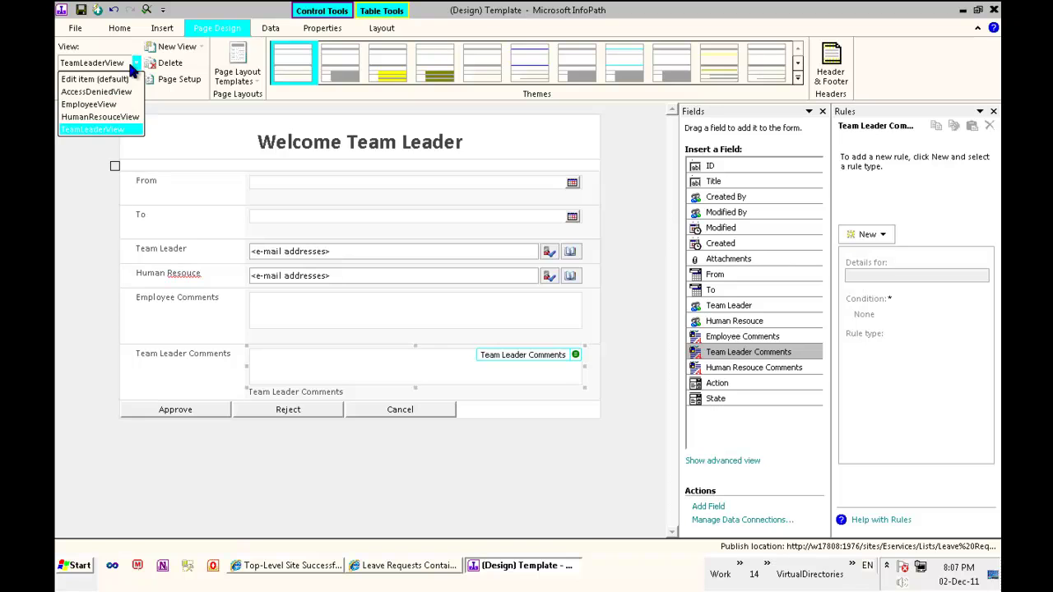
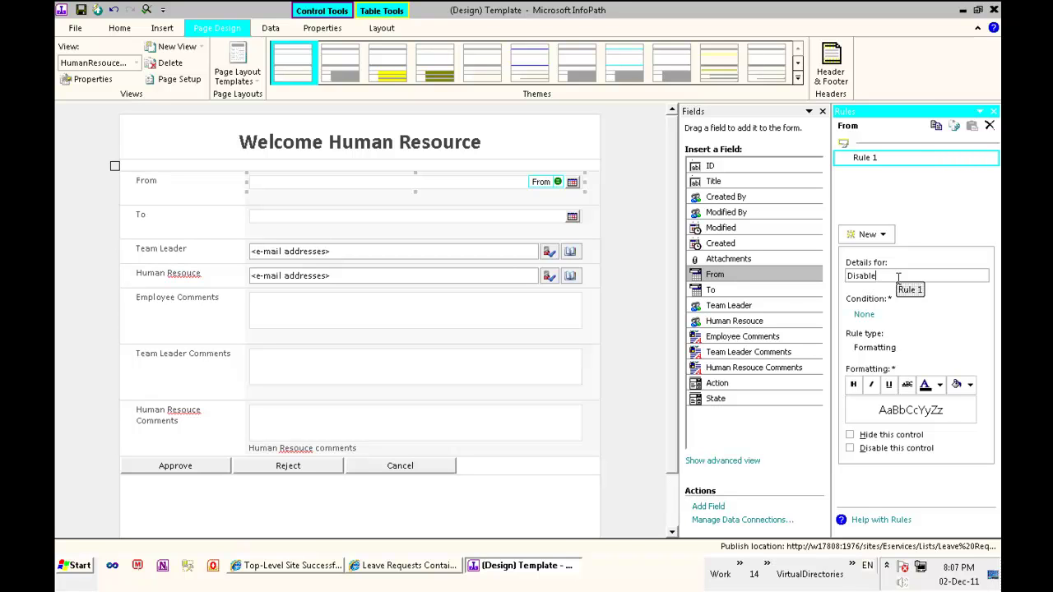
{"action": "type", "text": "From"}
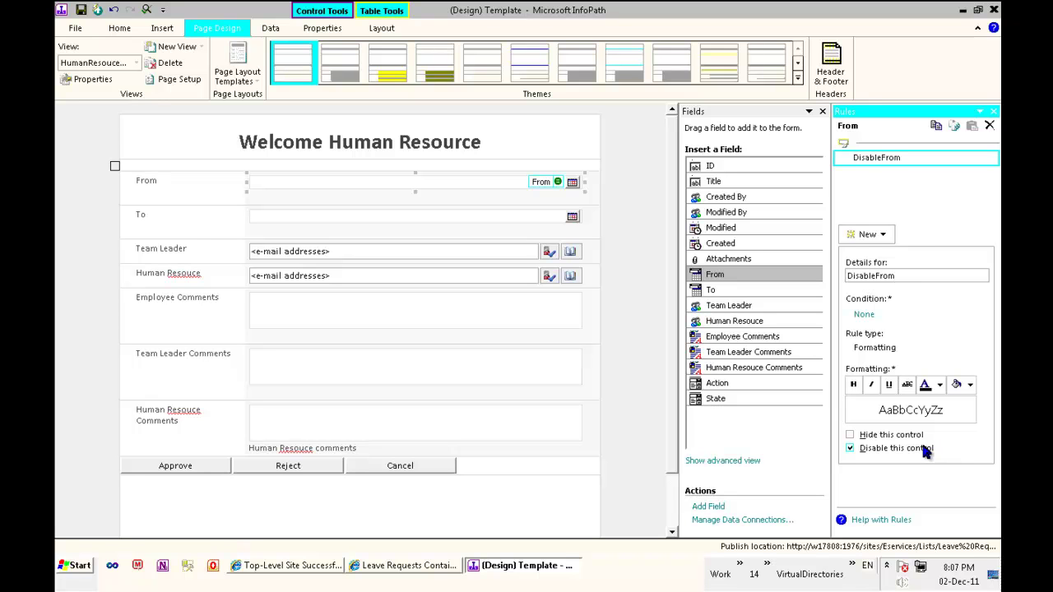
Add a formatting rule named DisableTo to the To field of HumanResouceView that disables the control
{"action": "left_click", "coordinate": [425, 198]}
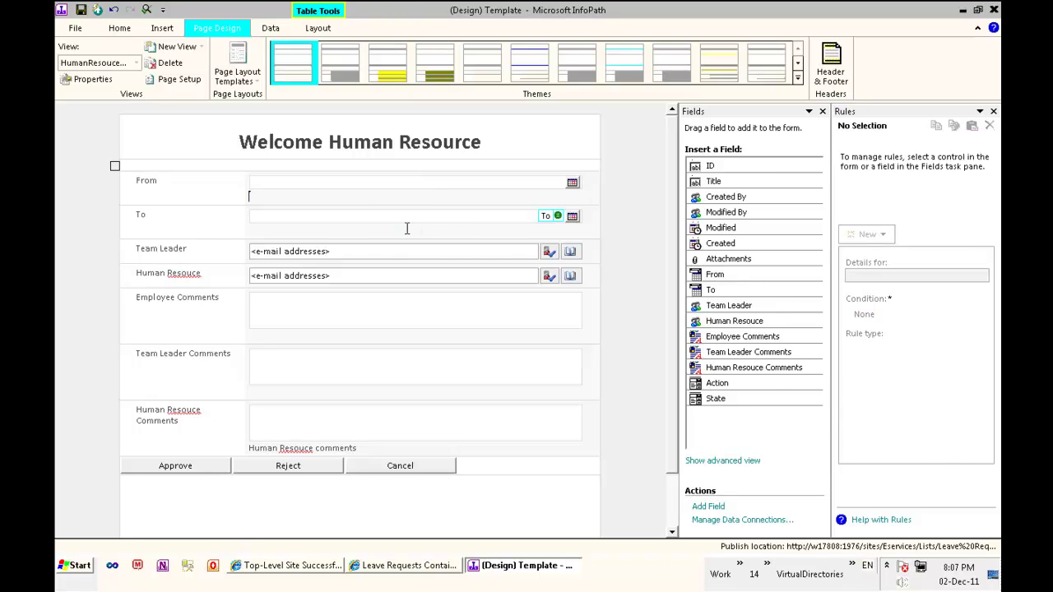
{"action": "left_click", "coordinate": [413, 218]}
{"action": "right_click", "coordinate": [414, 218]}
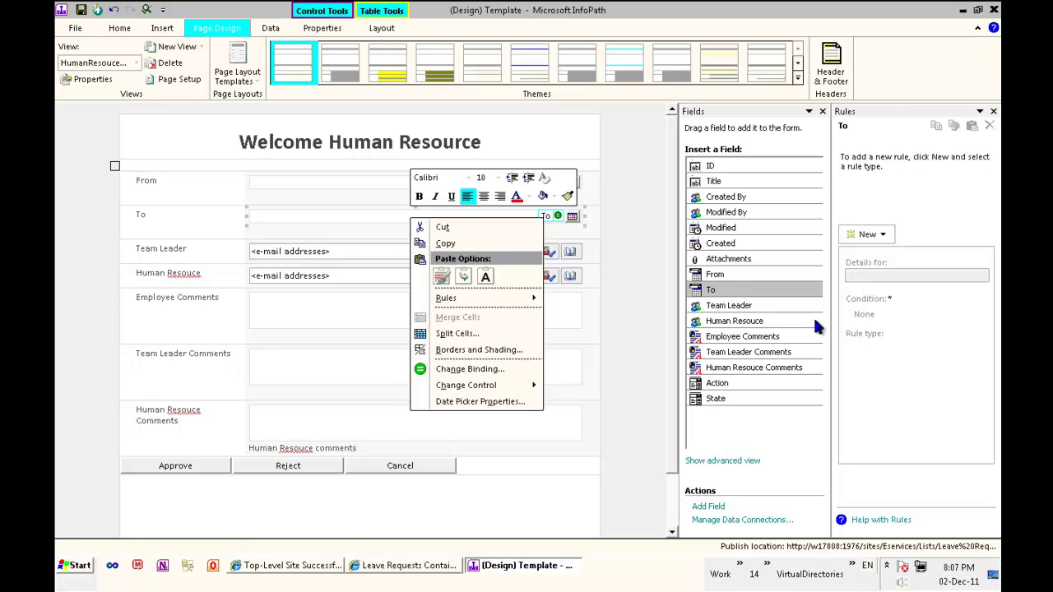
{"action": "left_click", "coordinate": [872, 236]}
{"action": "left_click", "coordinate": [882, 272]}
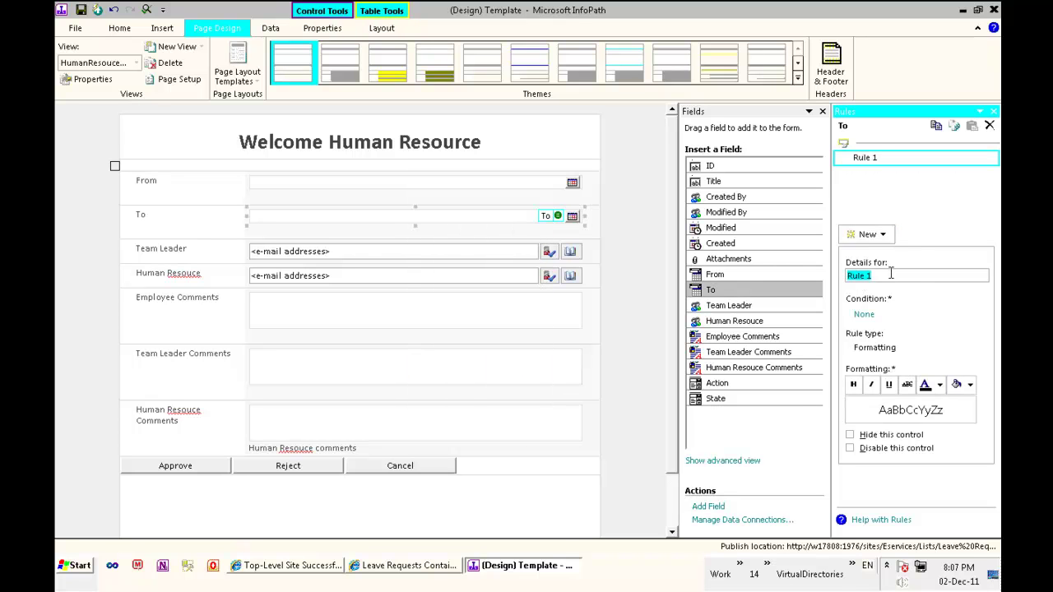
{"action": "type", "text": "Disab"}
{"action": "key", "text": "BackSpace"}
{"action": "key", "text": "BackSpace"}
{"action": "type", "text": "sableTo"}
{"action": "left_click", "coordinate": [879, 449]}
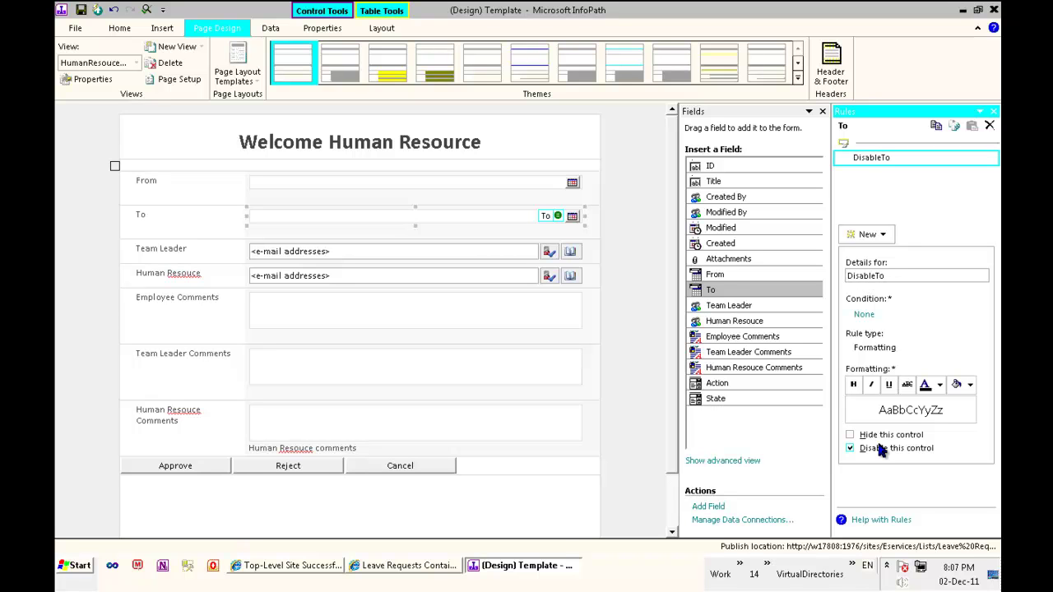
Give the Team Leader field of HumanResouceView a formatting rule named disableTeamLeader that disables the control
{"action": "left_click", "coordinate": [354, 251]}
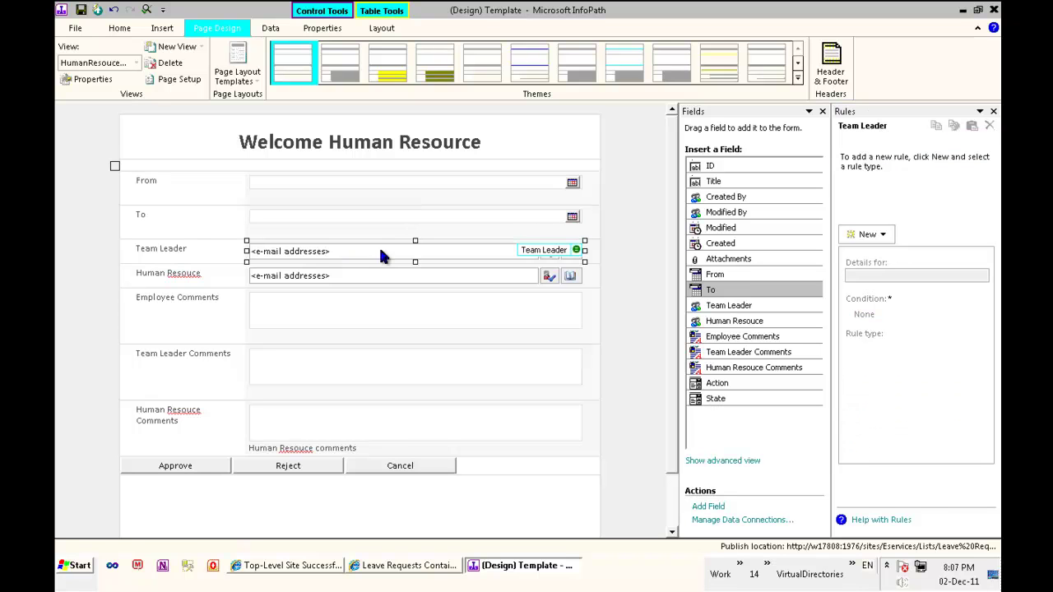
{"action": "left_click", "coordinate": [882, 239]}
{"action": "left_click", "coordinate": [878, 269]}
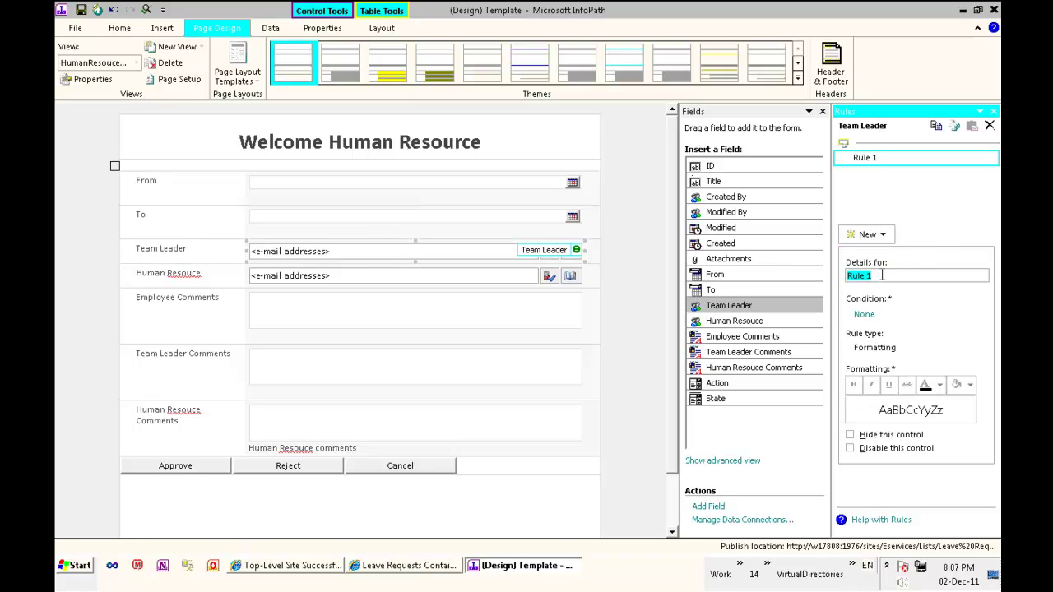
{"action": "type", "text": "disable"}
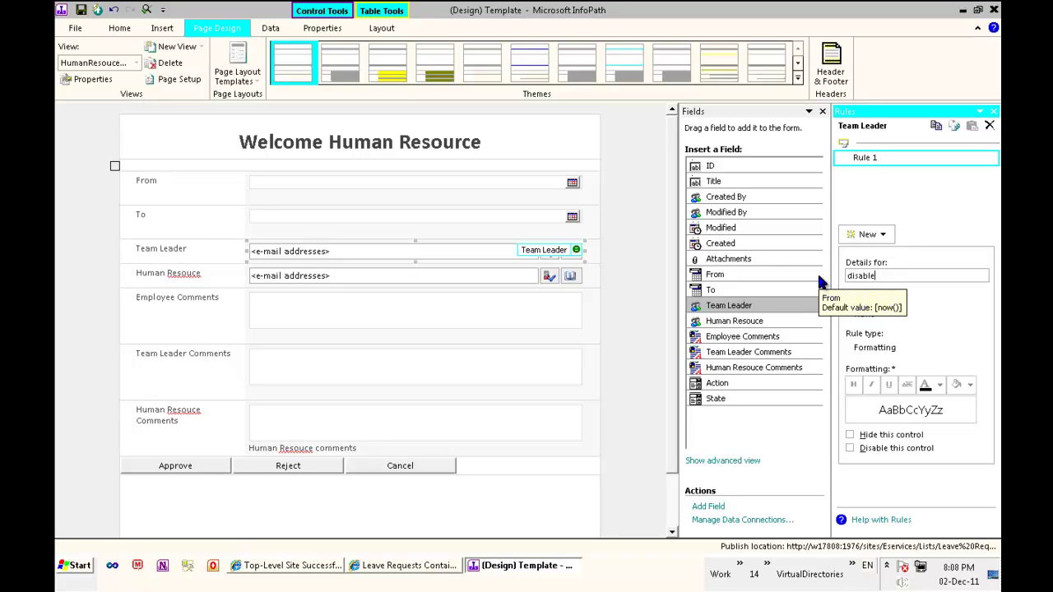
{"action": "type", "text": "Team"}
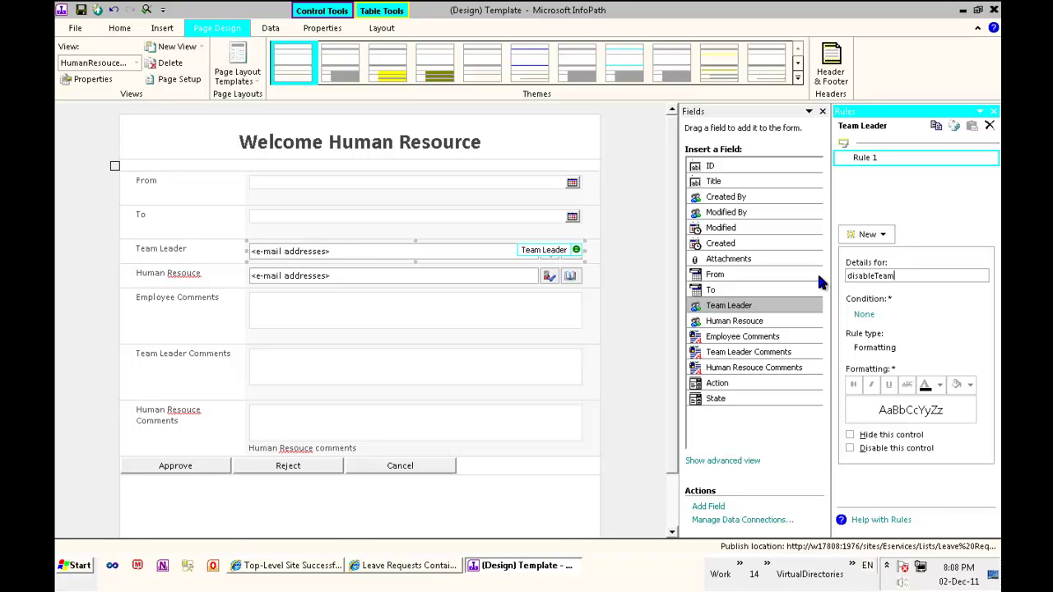
{"action": "type", "text": "Leader"}
{"action": "left_click", "coordinate": [879, 450]}
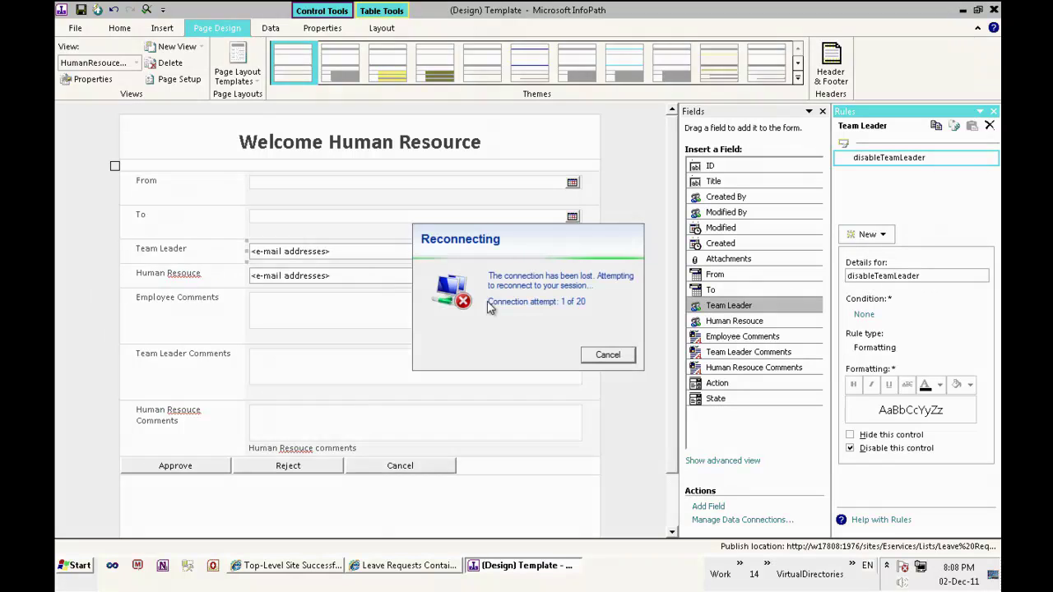
Give the Human Resouce field of HumanResouceView a formatting rule named DisableHumanResouce that disables the control
{"action": "left_click", "coordinate": [424, 282]}
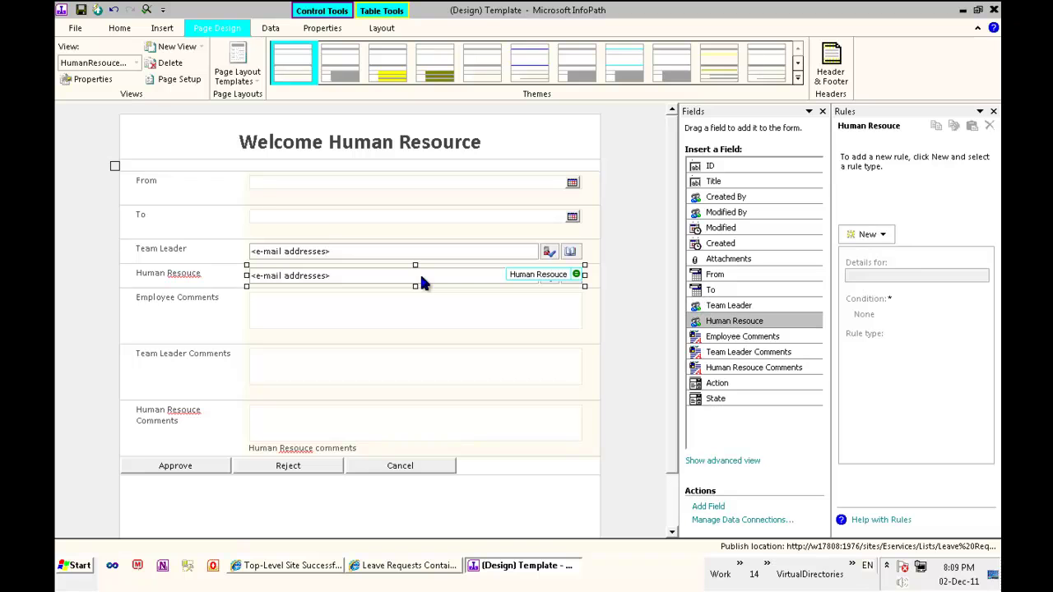
{"action": "left_click", "coordinate": [874, 237]}
{"action": "left_click", "coordinate": [878, 272]}
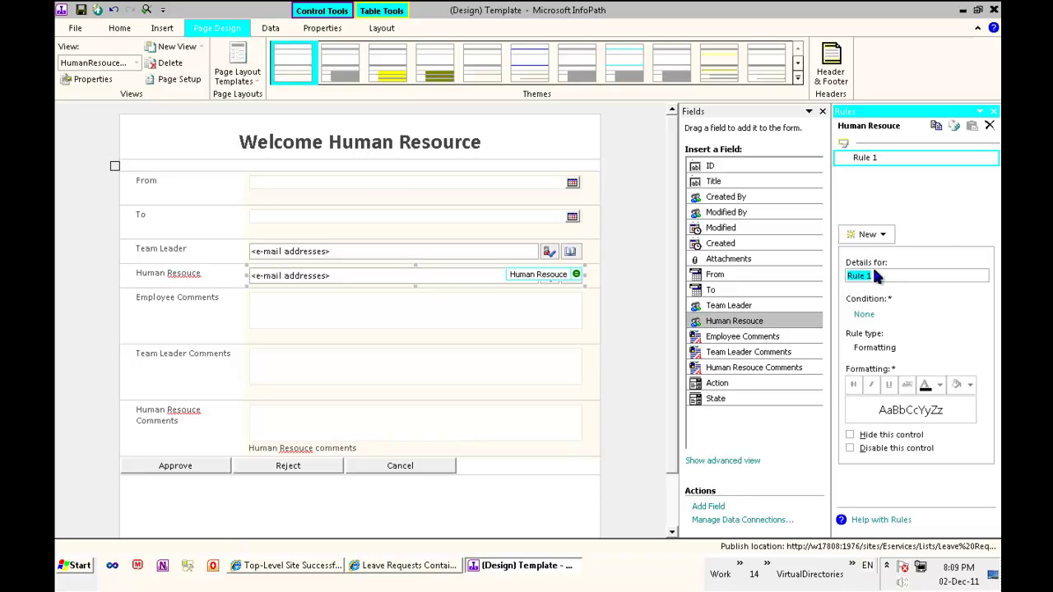
{"action": "type", "text": "Disa"}
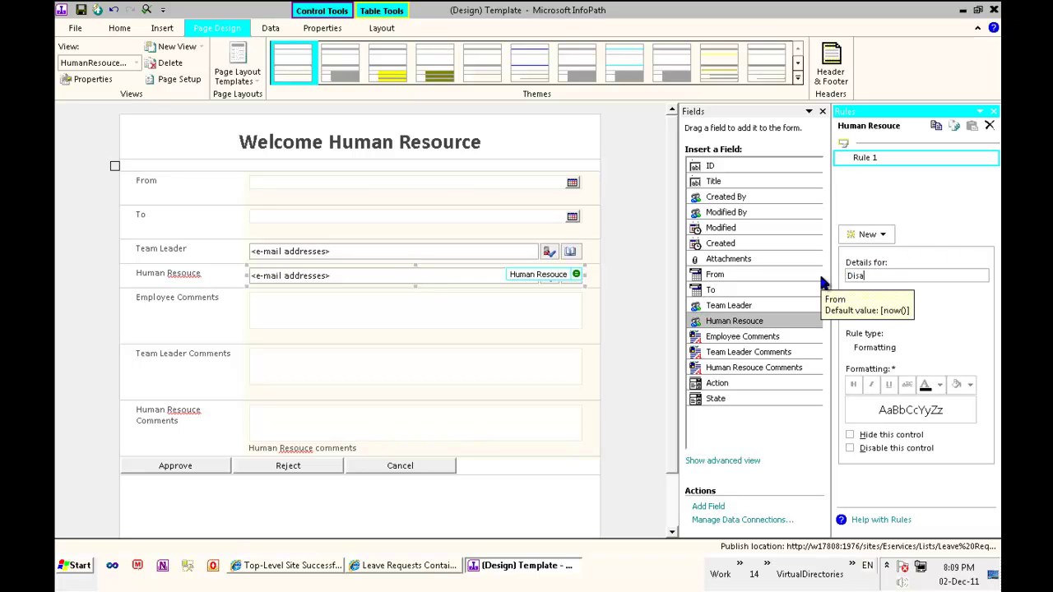
{"action": "type", "text": "bleHumanResouce"}
{"action": "left_click", "coordinate": [881, 448]}
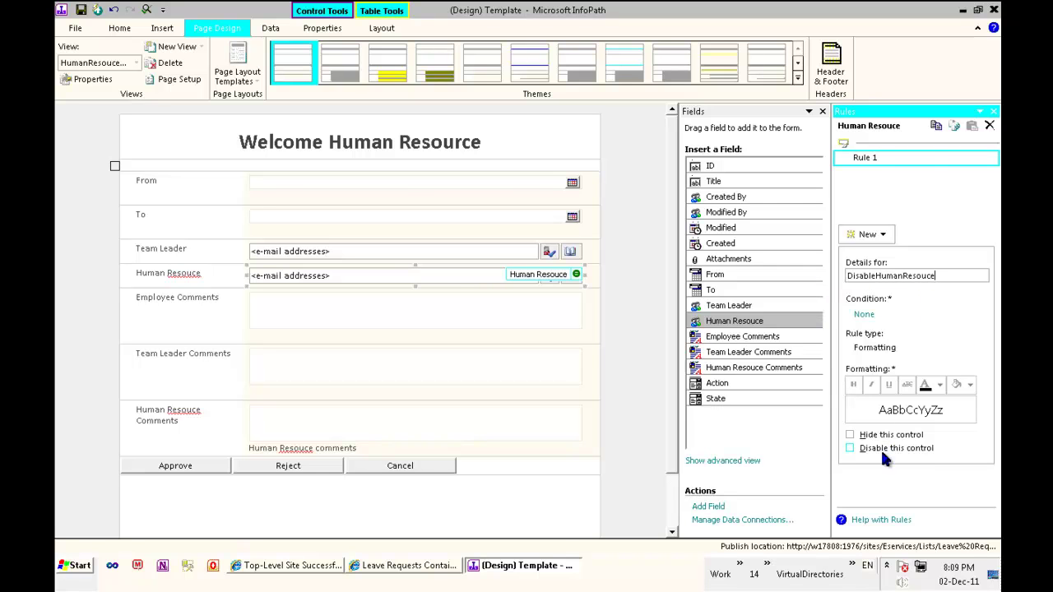
Make the Employee Comments rich text box in HumanResouceView read-only through its display properties
{"action": "left_click", "coordinate": [393, 316]}
{"action": "right_click", "coordinate": [387, 317]}
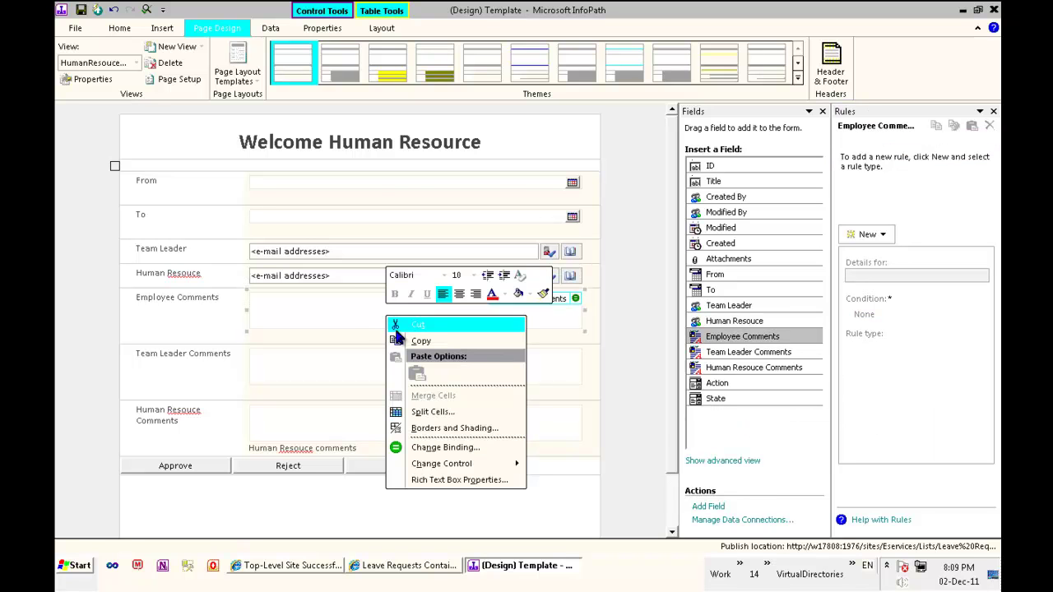
{"action": "left_click", "coordinate": [368, 305]}
{"action": "right_click", "coordinate": [383, 301]}
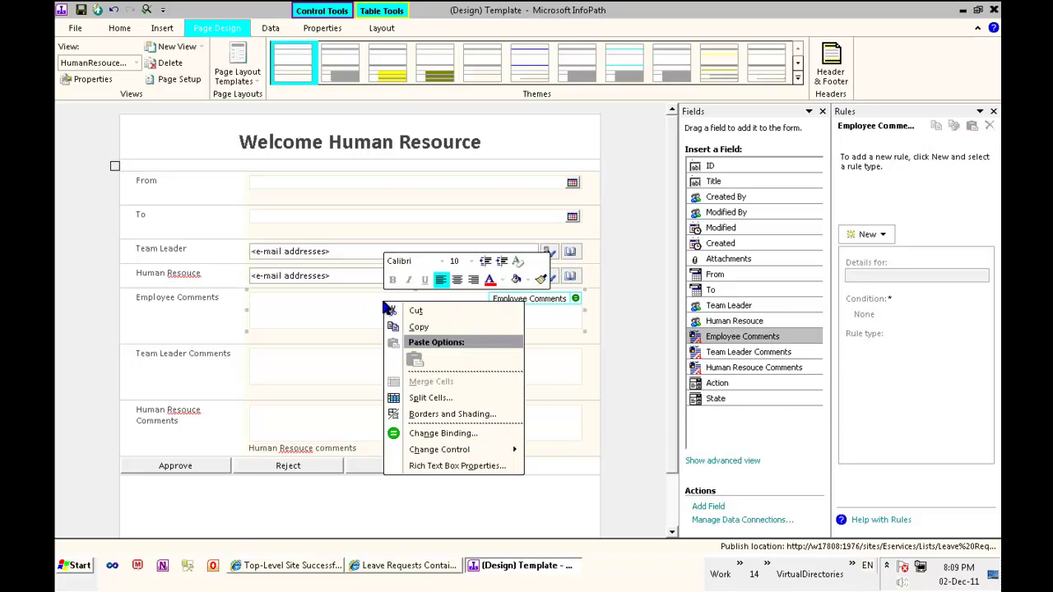
{"action": "left_click", "coordinate": [457, 466]}
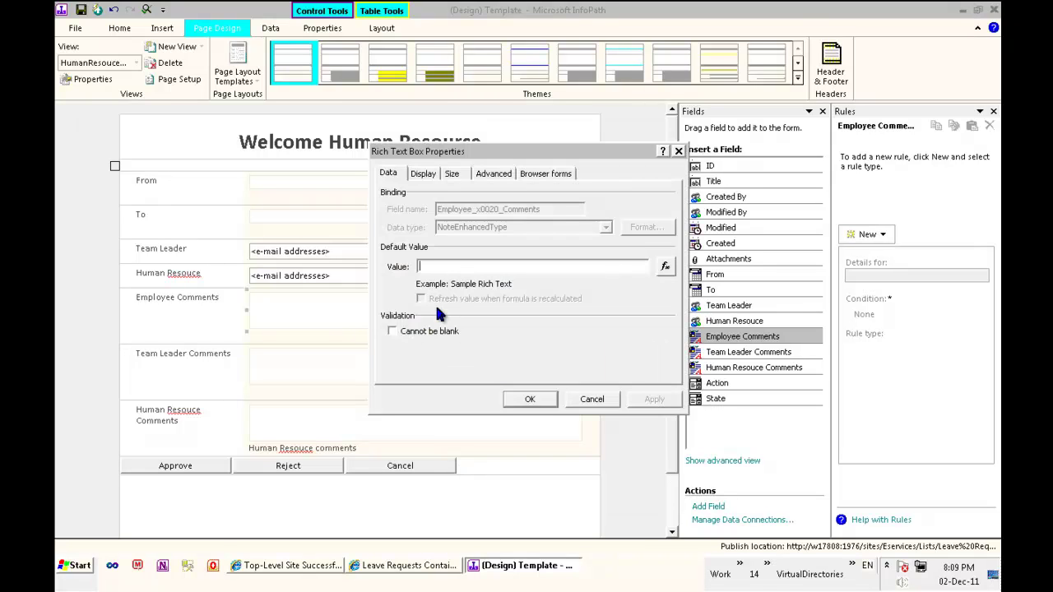
{"action": "left_click", "coordinate": [421, 173]}
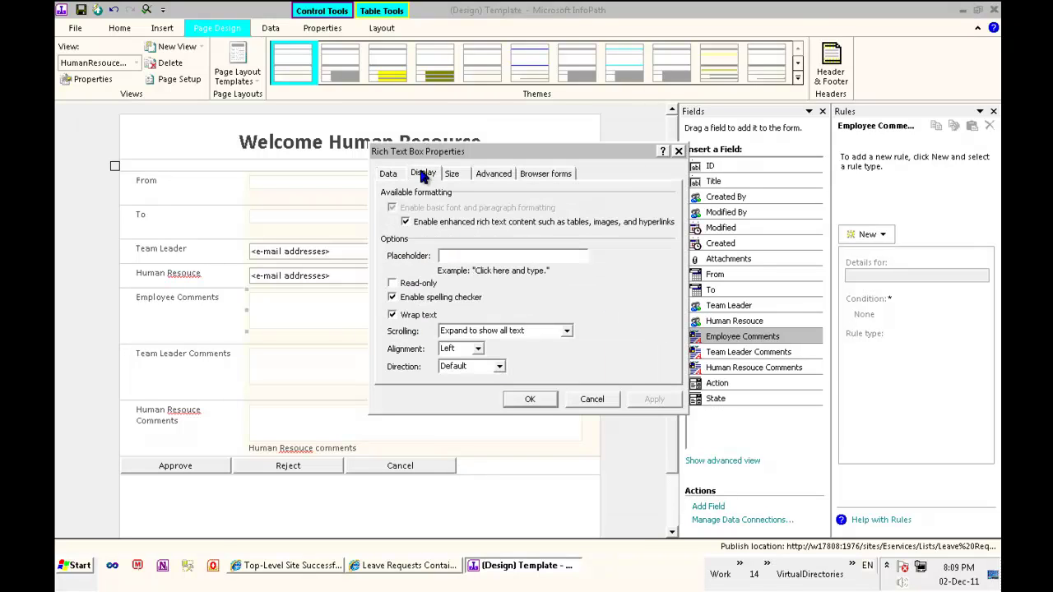
{"action": "left_click", "coordinate": [431, 283]}
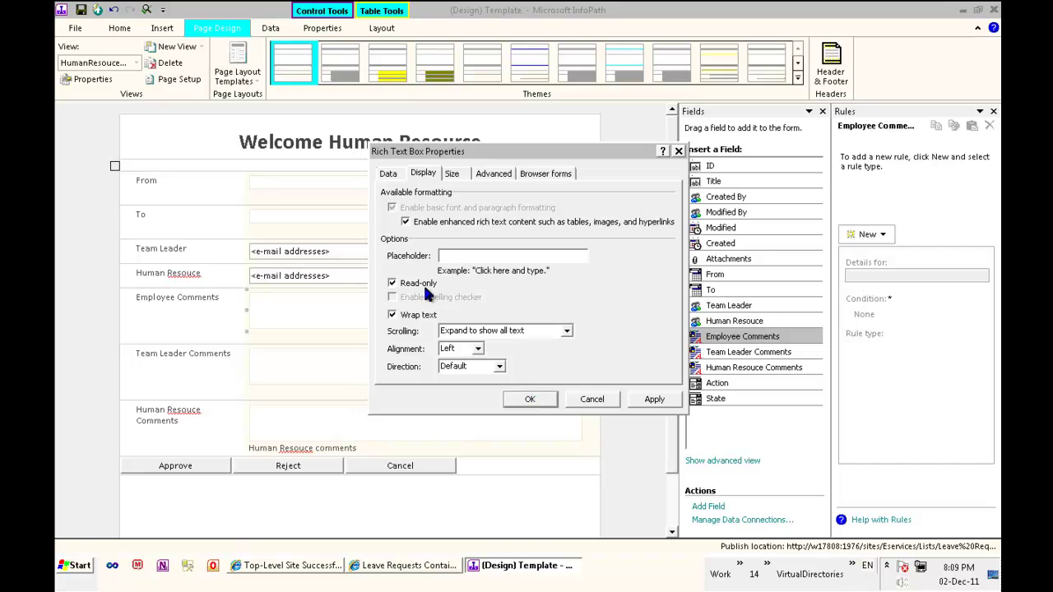
{"action": "left_click", "coordinate": [530, 399]}
Make the Team Leader Comments rich text box in HumanResouceView read-only through its display properties
{"action": "left_click", "coordinate": [352, 370]}
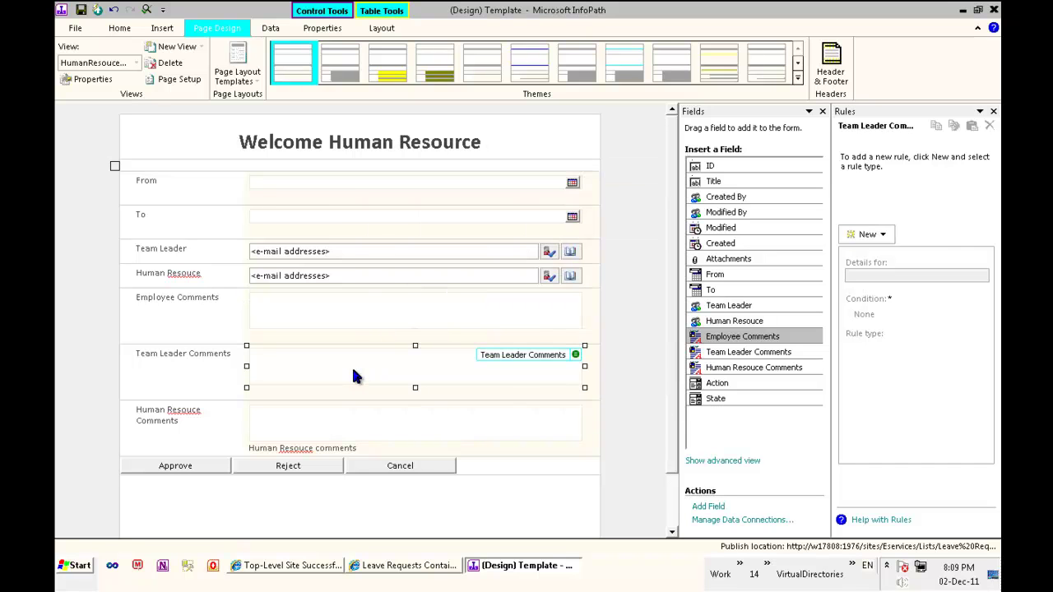
{"action": "right_click", "coordinate": [353, 372]}
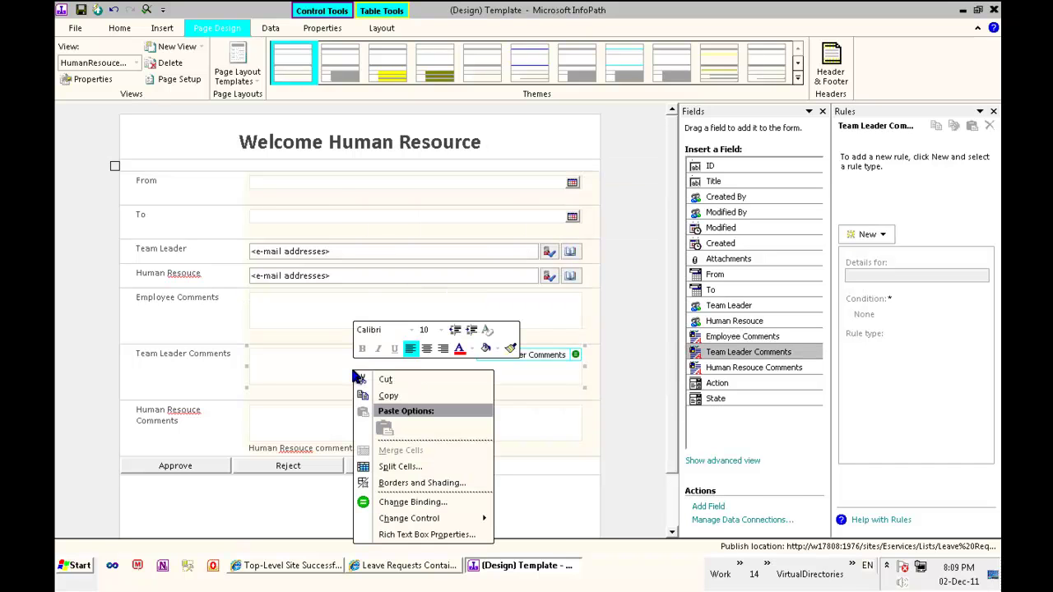
{"action": "left_click", "coordinate": [428, 535]}
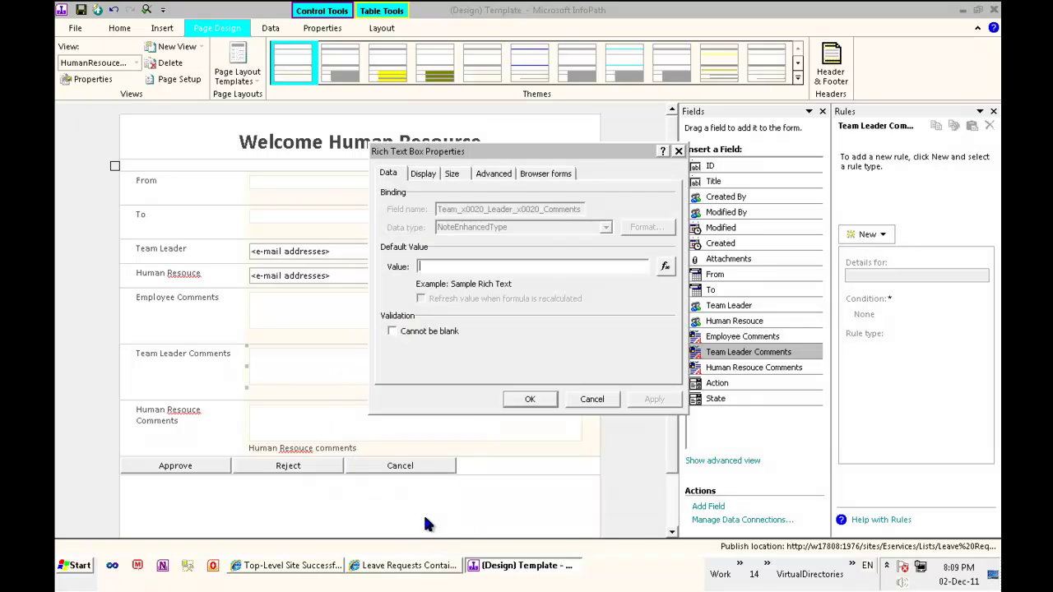
{"action": "left_click", "coordinate": [423, 174]}
{"action": "left_click", "coordinate": [392, 283]}
{"action": "left_click", "coordinate": [649, 404]}
{"action": "left_click", "coordinate": [530, 399]}
Review the comment, Human Resouce and Team Leader fields of HumanResouceView and the rules assigned to them
{"action": "left_click", "coordinate": [299, 318]}
{"action": "left_click", "coordinate": [297, 379]}
{"action": "left_click", "coordinate": [320, 295]}
{"action": "left_click", "coordinate": [315, 363]}
{"action": "left_click", "coordinate": [310, 423]}
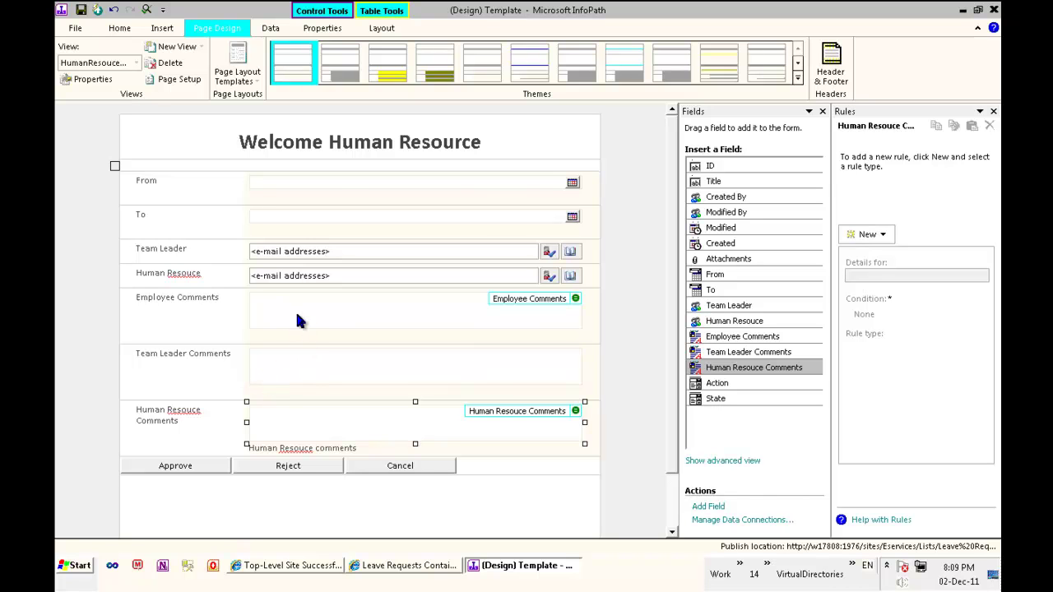
{"action": "left_click", "coordinate": [327, 322]}
{"action": "left_click", "coordinate": [306, 276]}
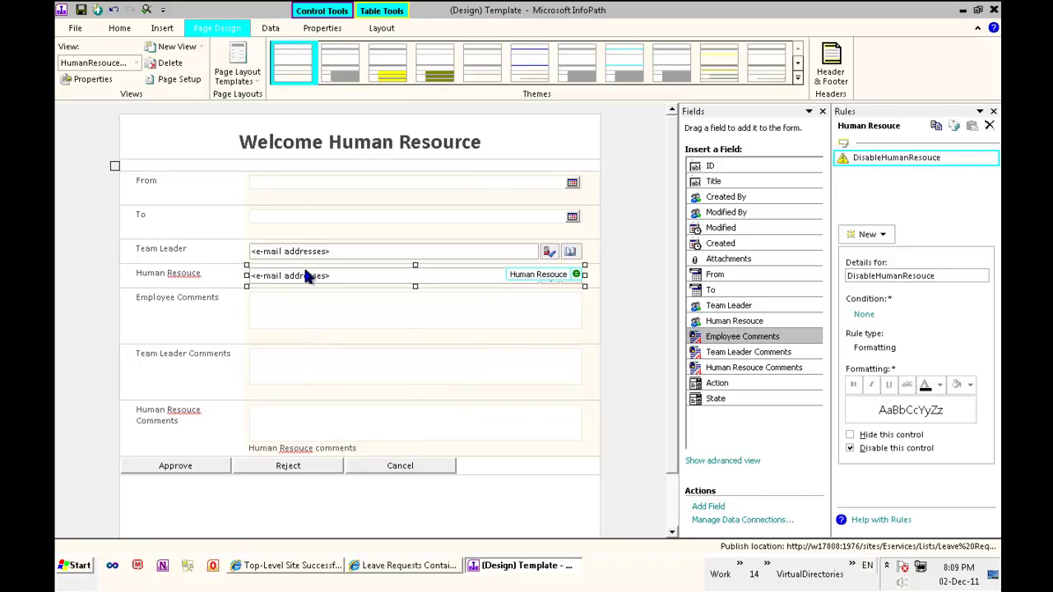
{"action": "left_click", "coordinate": [317, 258]}
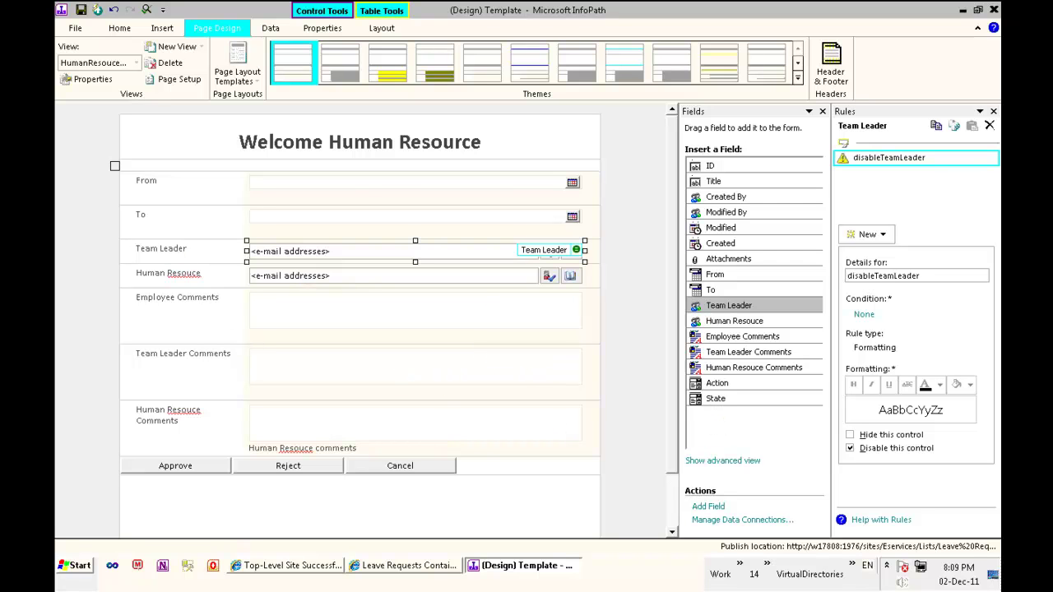
Publish the updated form template to the Leave Requests Container list and dismiss the confirmation
{"action": "left_click", "coordinate": [75, 28]}
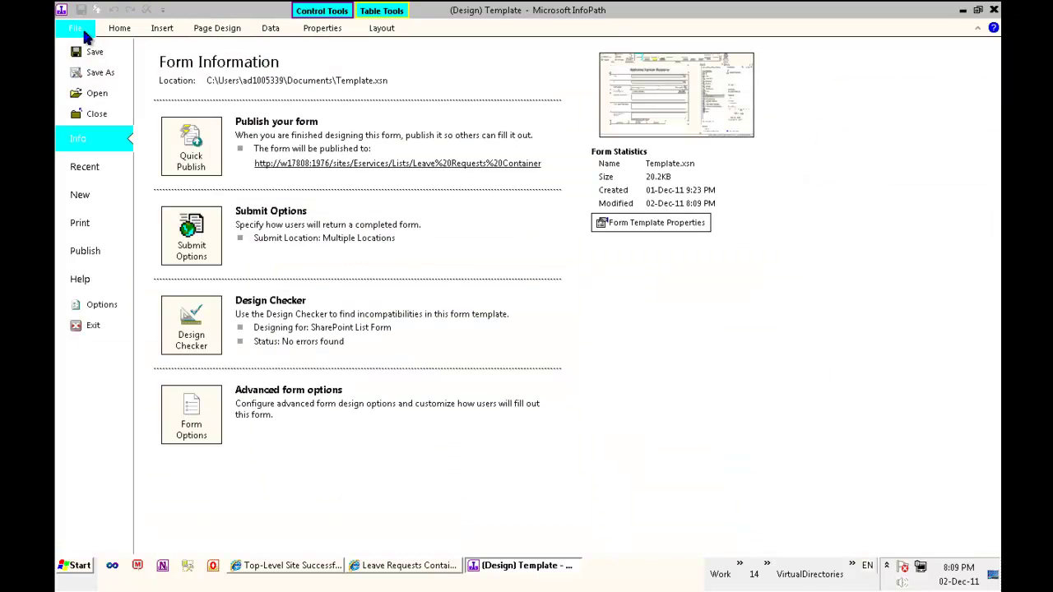
{"action": "left_click", "coordinate": [87, 51]}
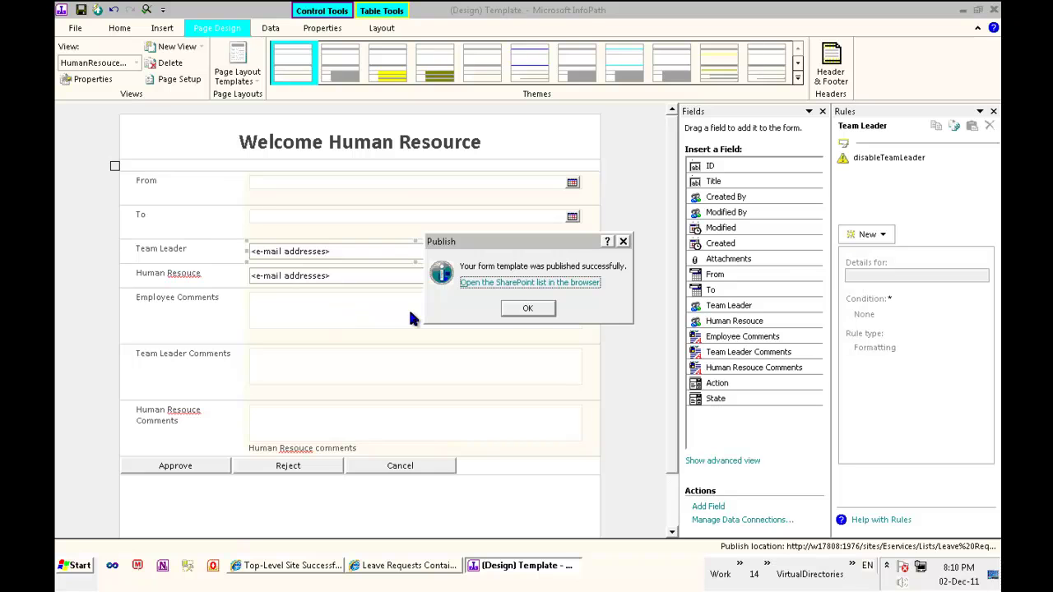
{"action": "left_click", "coordinate": [536, 311]}
Switch to Internet Explorer, open a new leave request and test editing by appending "er" to the From date and "wer" to the To date
{"action": "left_click", "coordinate": [425, 567]}
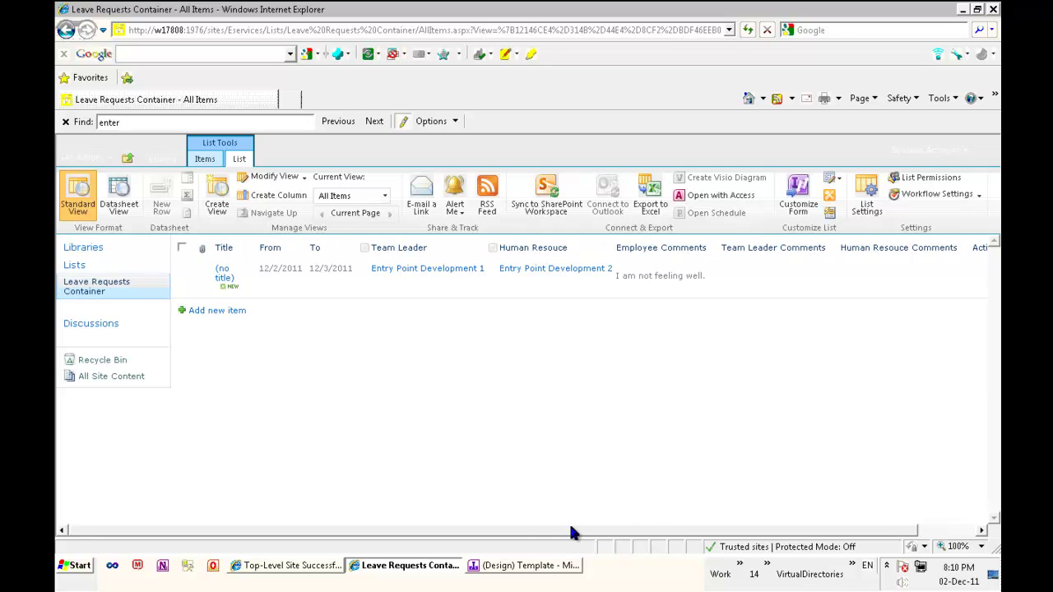
{"action": "left_click", "coordinate": [223, 311]}
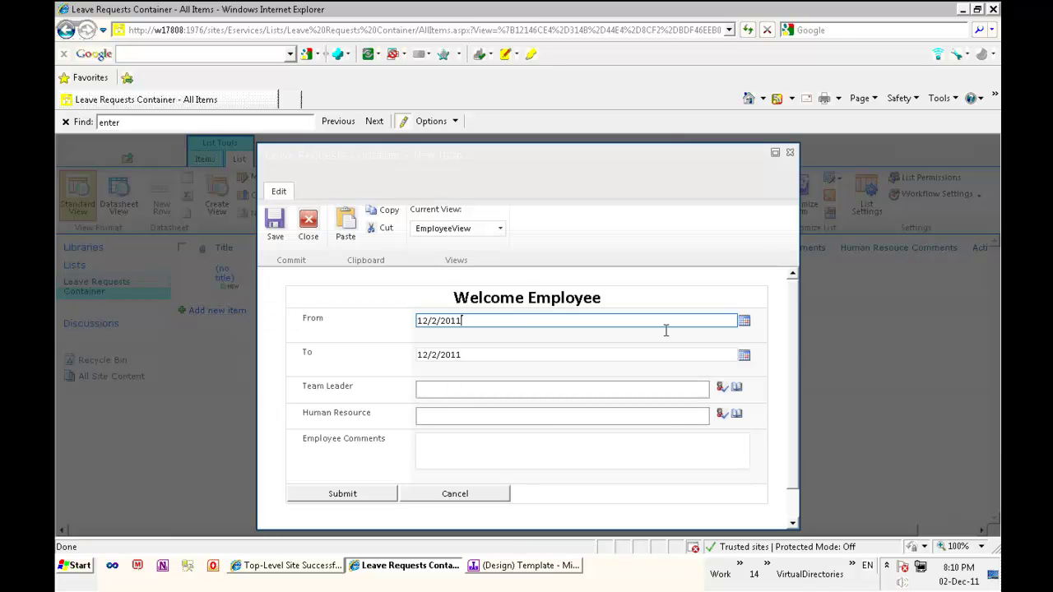
{"action": "left_click", "coordinate": [744, 321]}
{"action": "left_click", "coordinate": [565, 323]}
{"action": "type", "text": "er"}
{"action": "left_click", "coordinate": [492, 355]}
{"action": "type", "text": "wer"}
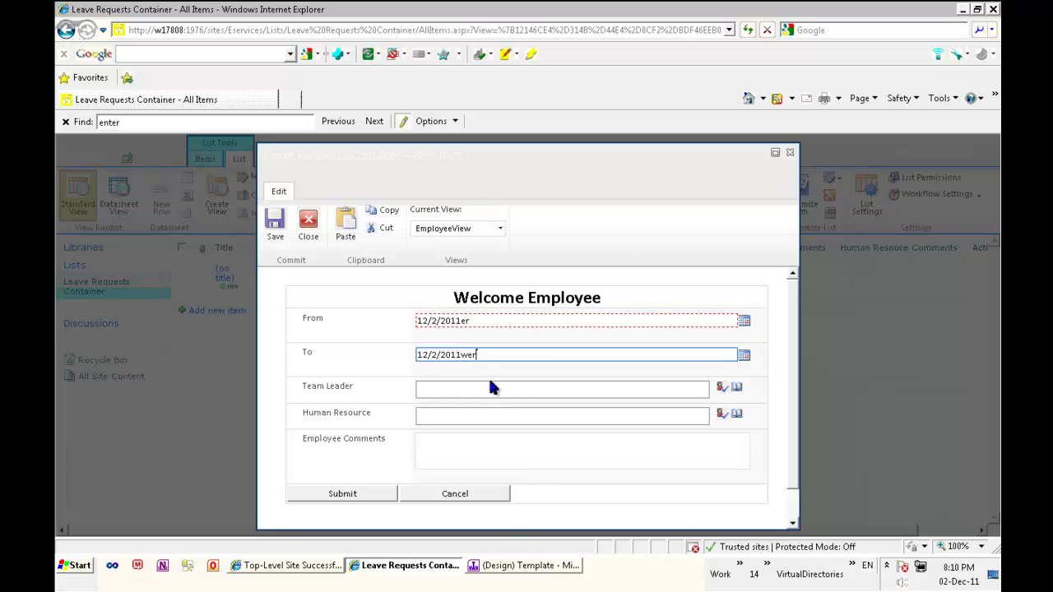
Test the Team Leader, Human Resource and Employee Comments fields by entering "wer" in each, and close the new request without submitting
{"action": "left_click", "coordinate": [488, 385]}
{"action": "type", "text": "wer"}
{"action": "left_click", "coordinate": [462, 415]}
{"action": "type", "text": "wer"}
{"action": "left_click", "coordinate": [461, 444]}
{"action": "type", "text": "wer"}
{"action": "left_click", "coordinate": [451, 494]}
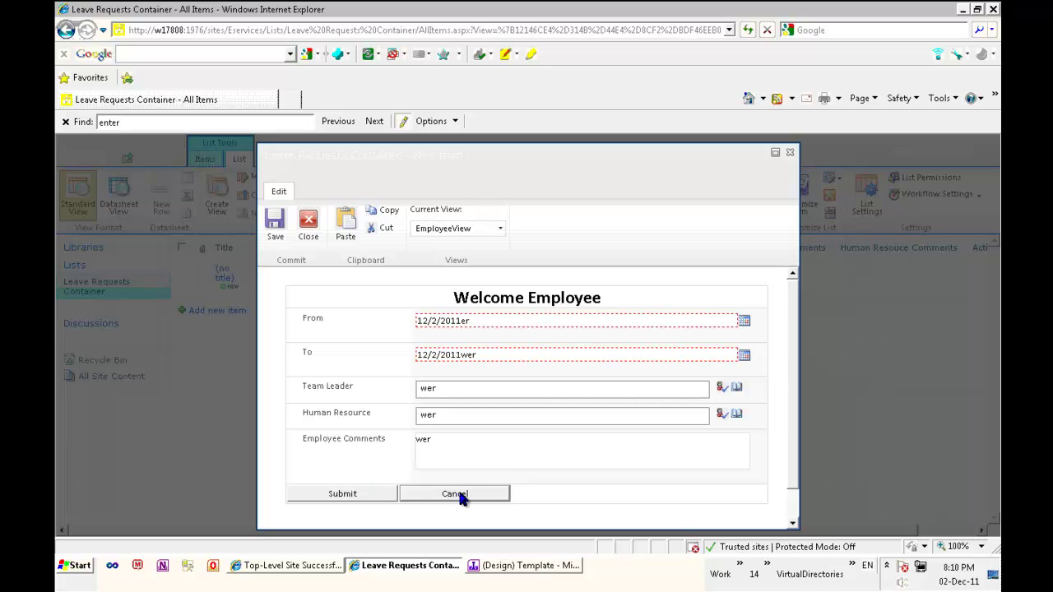
{"action": "left_click", "coordinate": [790, 153]}
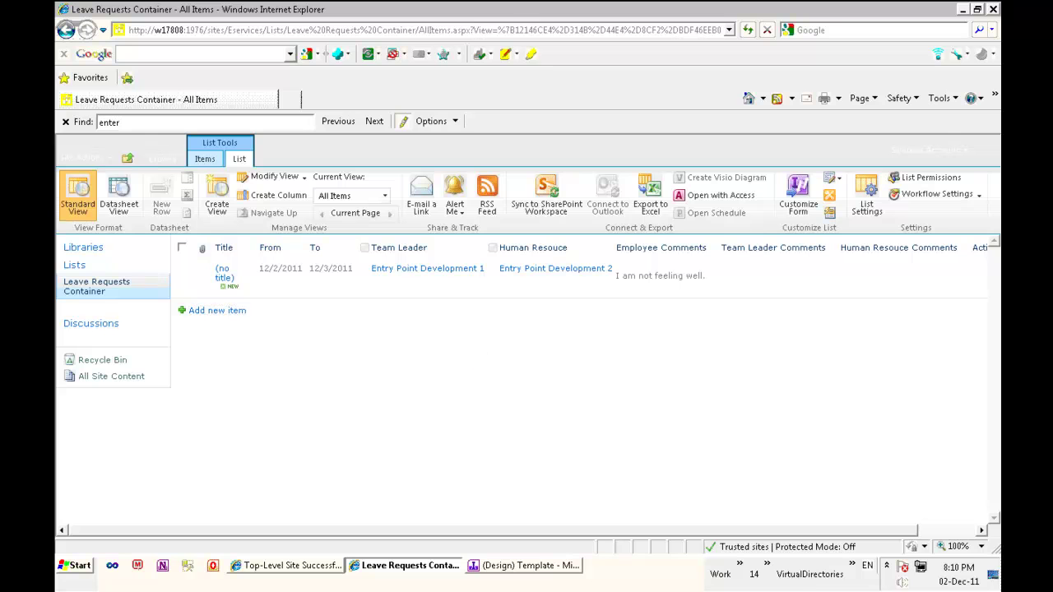
Set the existing leave request's State to WT in Datasheet View, and return to Standard View, waiting for the pending change to save
{"action": "left_click", "coordinate": [118, 198]}
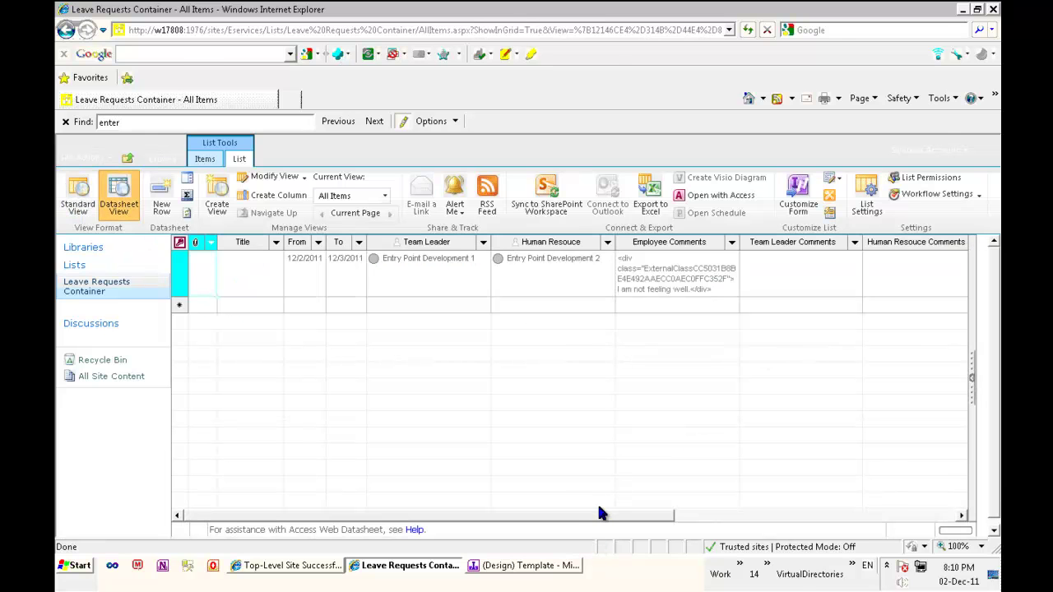
{"action": "left_click_drag", "start_coordinate": [611, 517], "coordinate": [911, 514]}
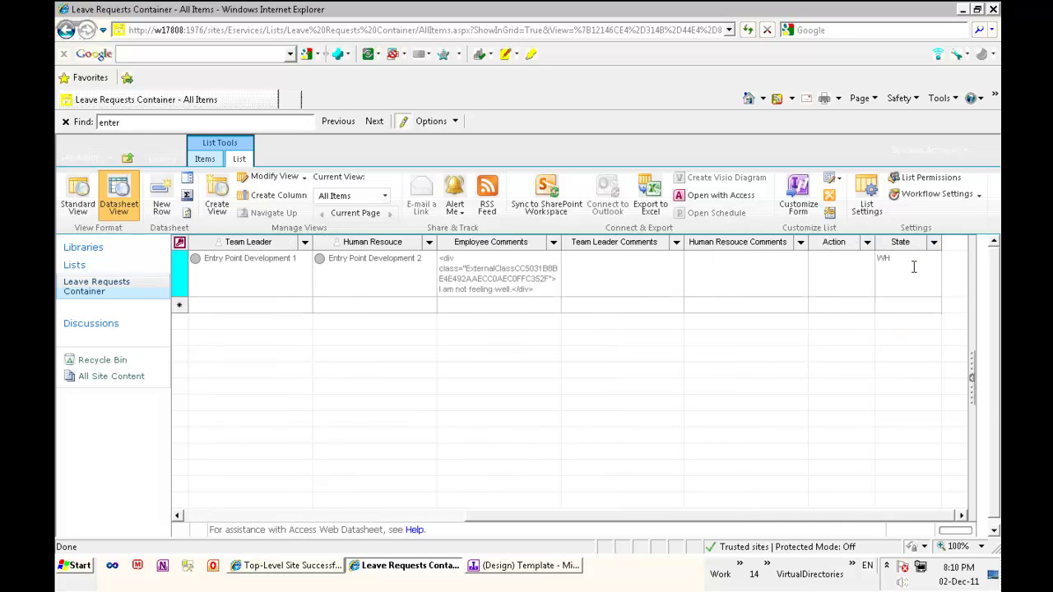
{"action": "left_click", "coordinate": [913, 266]}
{"action": "left_click", "coordinate": [933, 274]}
{"action": "left_click", "coordinate": [916, 306]}
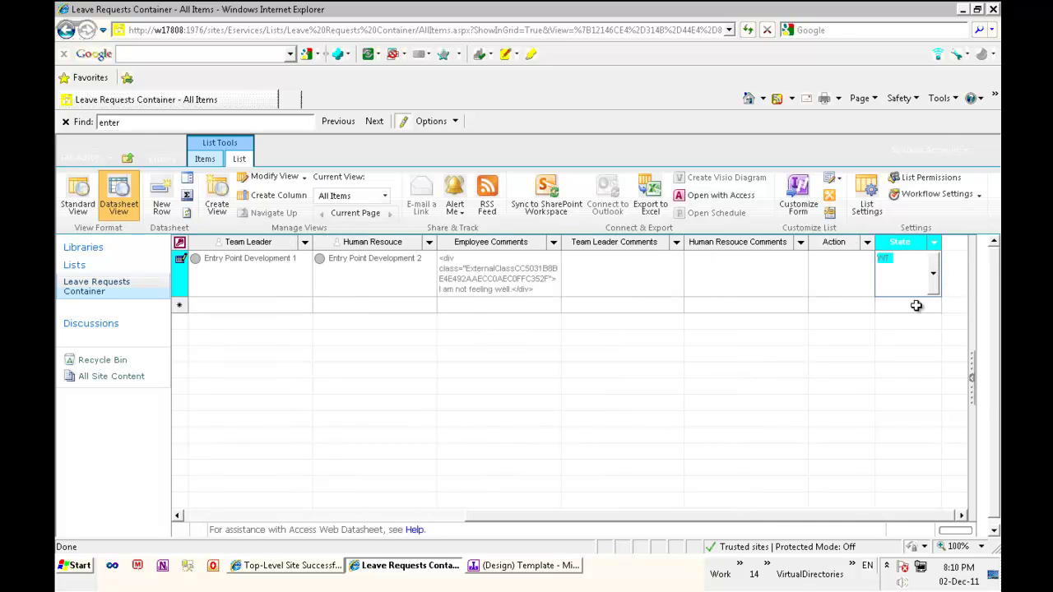
{"action": "left_click", "coordinate": [72, 200]}
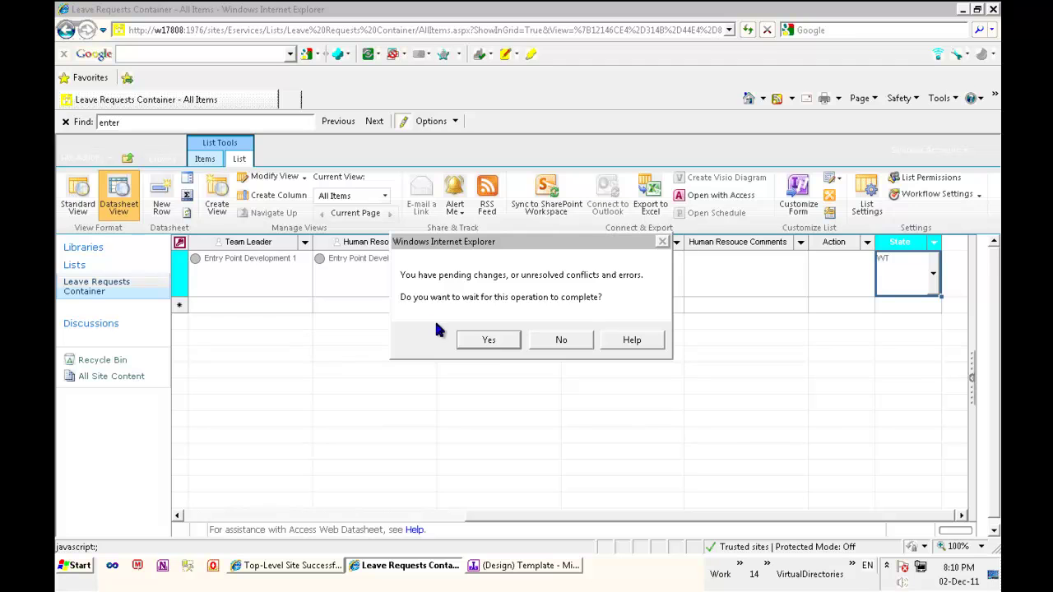
{"action": "left_click", "coordinate": [489, 340]}
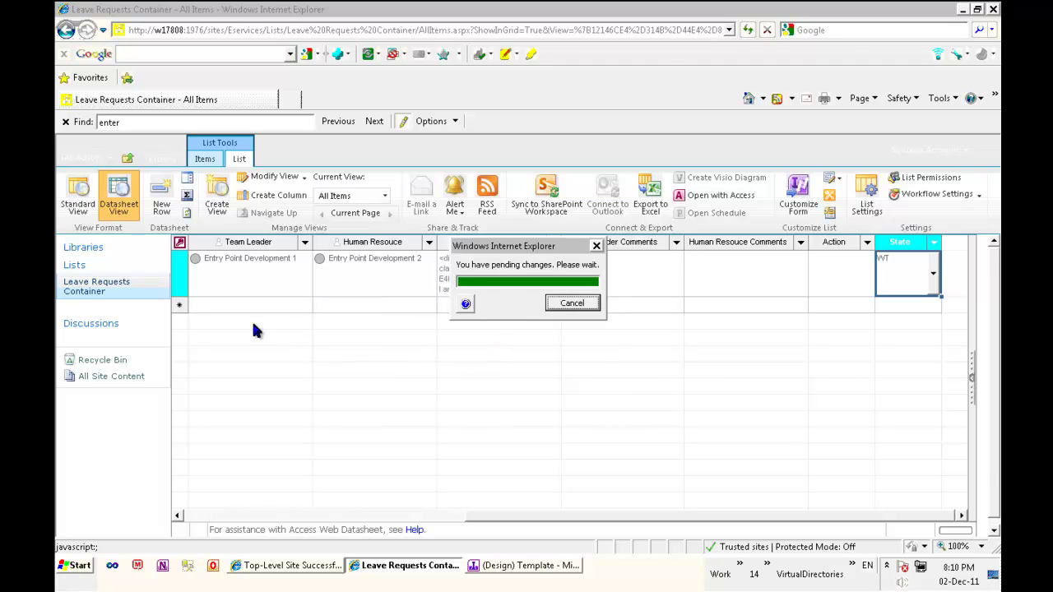
Open a new leave request to check its From field in EmployeeView, and close the form without submitting
{"action": "left_click", "coordinate": [226, 312]}
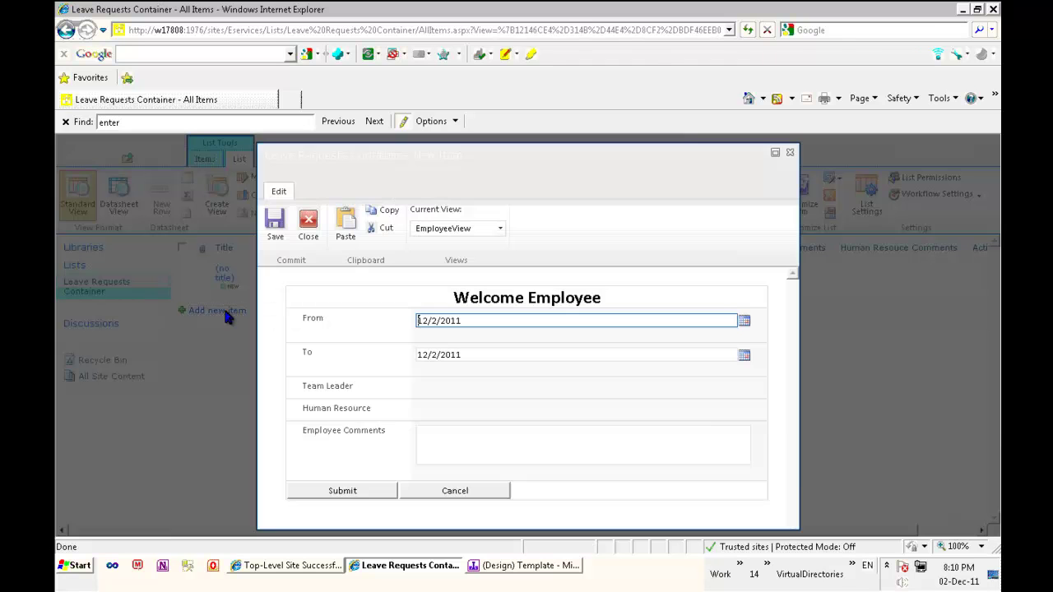
{"action": "left_click", "coordinate": [500, 321]}
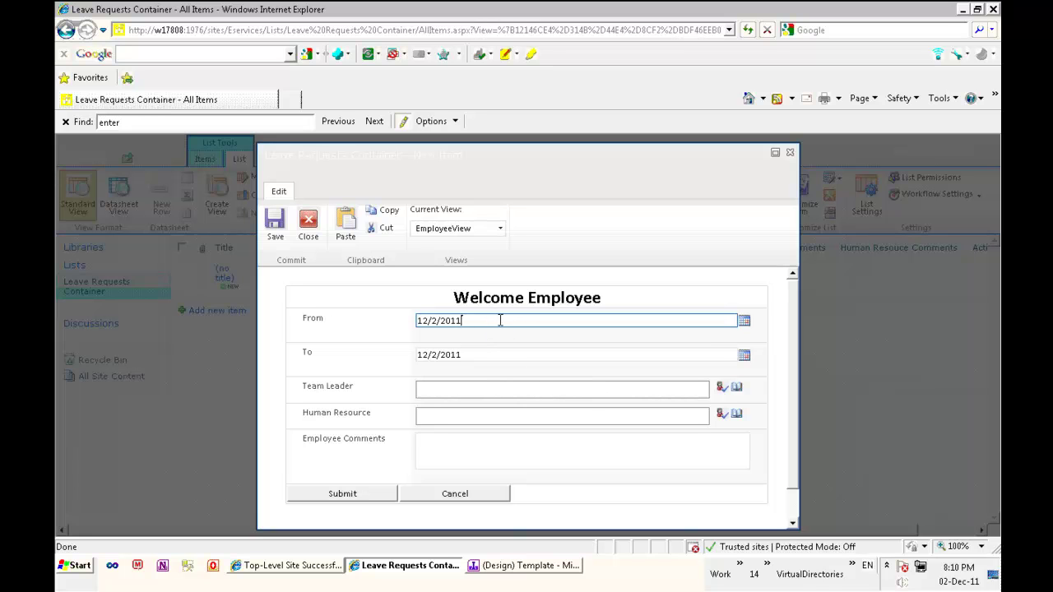
{"action": "left_click", "coordinate": [790, 154]}
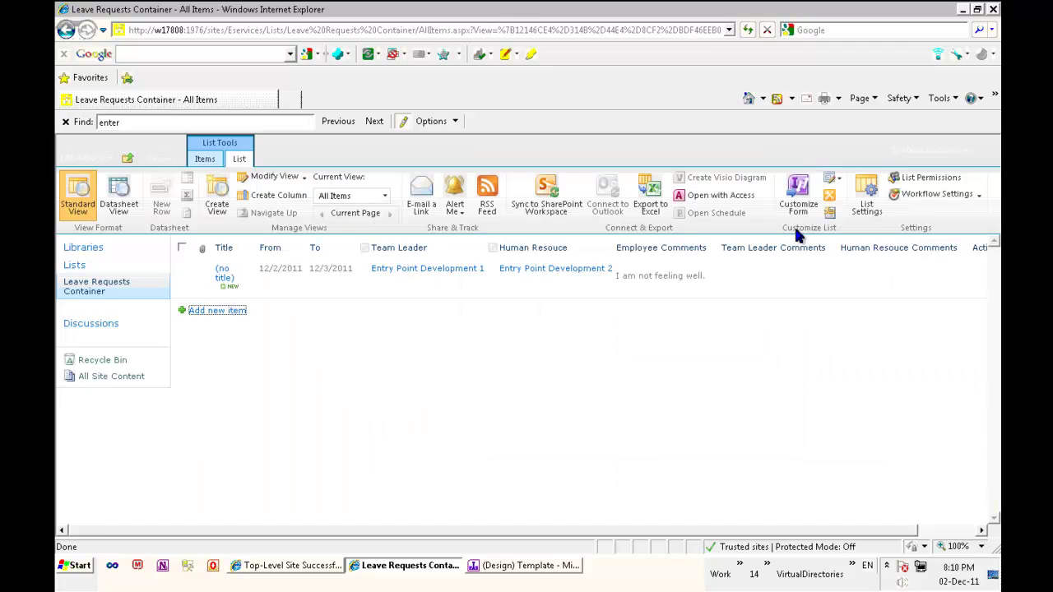
Check the State column of the leave requests list and open the existing request to review its Team Leader view
{"action": "left_click_drag", "start_coordinate": [743, 533], "coordinate": [848, 549]}
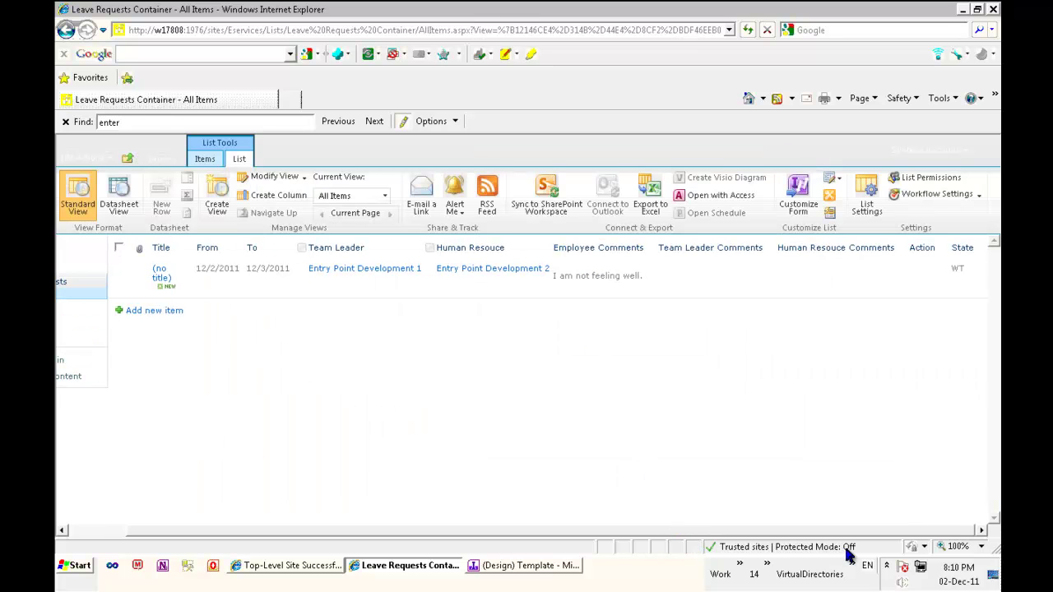
{"action": "left_click_drag", "start_coordinate": [757, 534], "coordinate": [558, 538]}
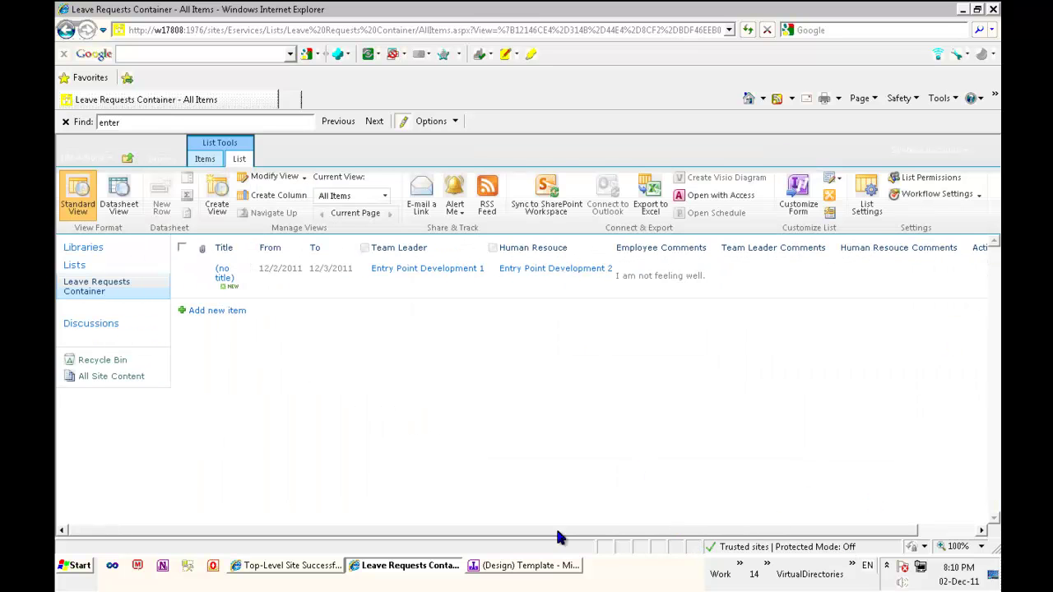
{"action": "left_click", "coordinate": [223, 274]}
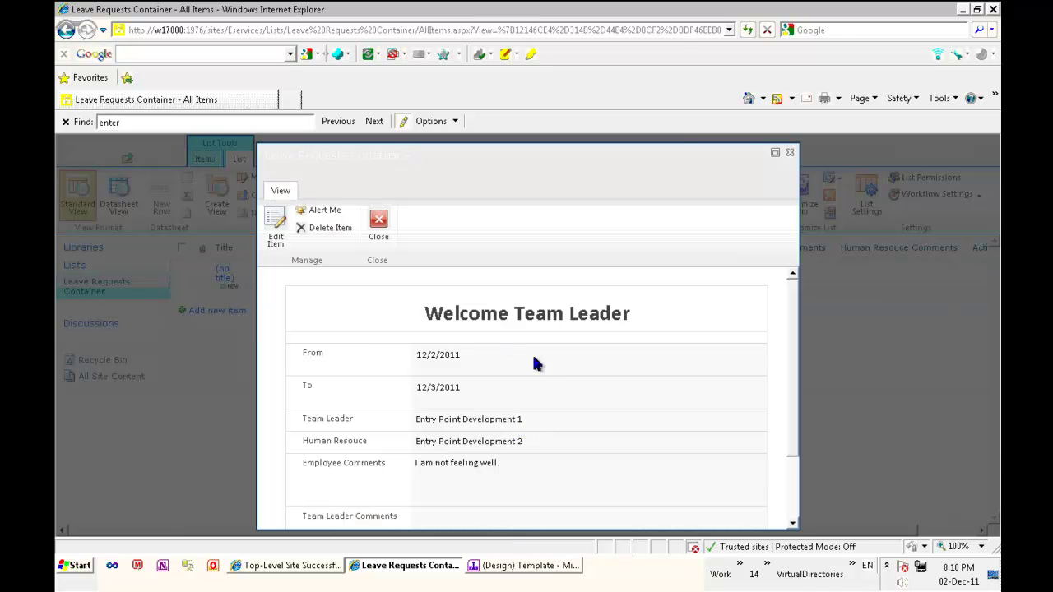
{"action": "left_click", "coordinate": [431, 356]}
{"action": "left_click", "coordinate": [790, 152]}
{"action": "scroll", "coordinate": [601, 475], "scroll_direction": "down", "scroll_amount": 3}
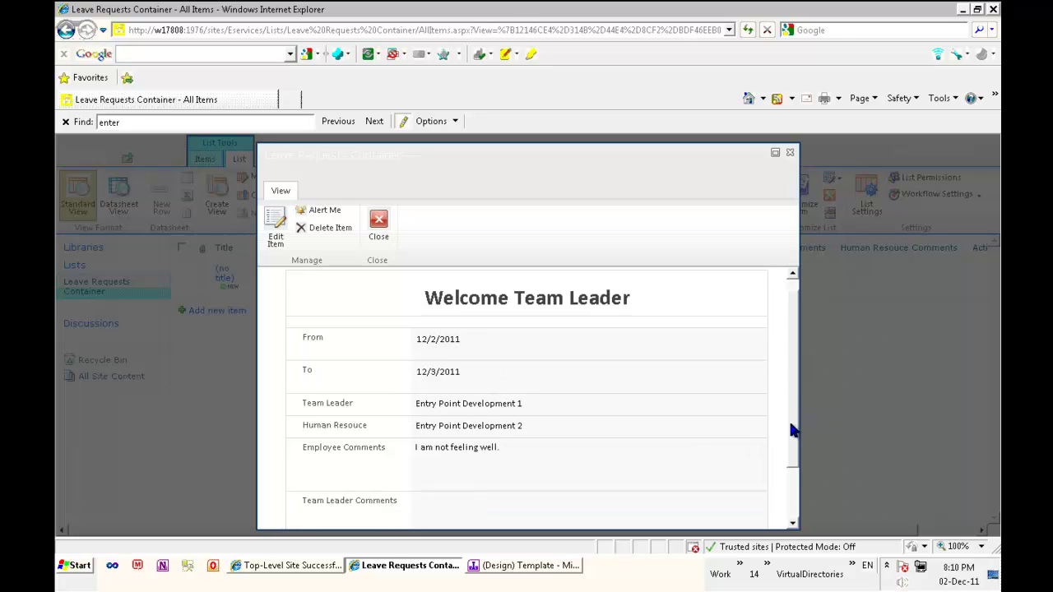
Open the request for editing, test the Team Leader field with "sdfsdf", remove that text, and check the To date field
{"action": "left_click", "coordinate": [276, 224]}
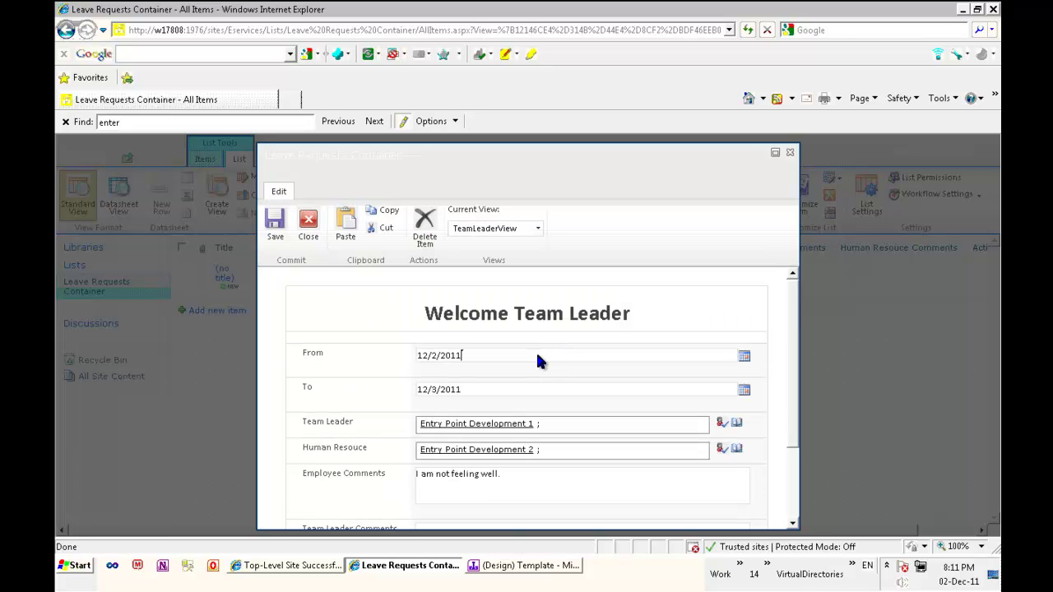
{"action": "left_click", "coordinate": [568, 429]}
{"action": "type", "text": "sdfsdf"}
{"action": "double_click", "coordinate": [553, 424]}
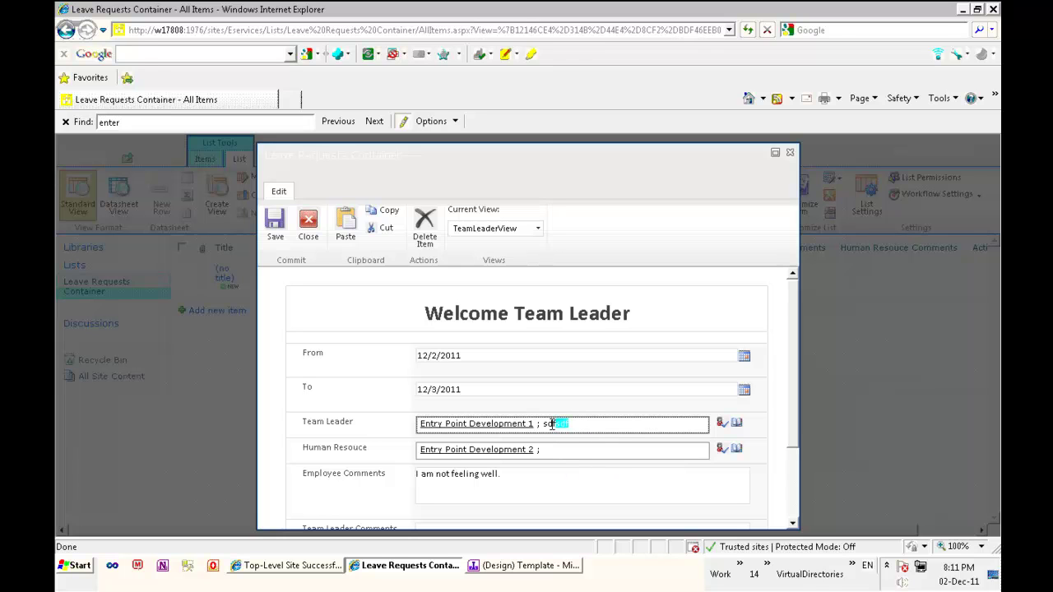
{"action": "key", "text": "BackSpace"}
{"action": "left_click", "coordinate": [530, 391]}
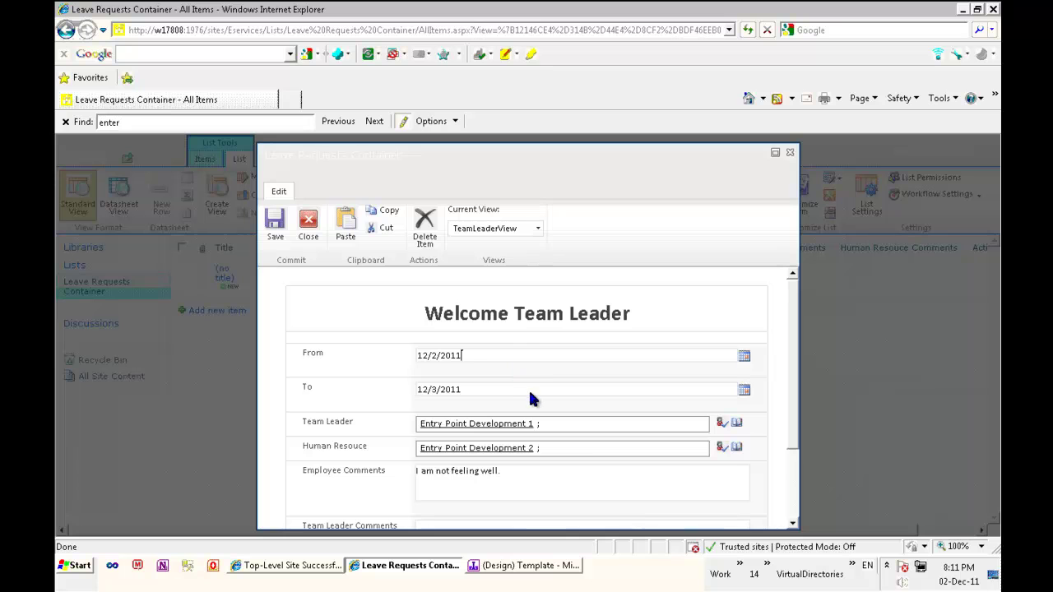
Check the Employee Comments field, test Team Leader Comments with "sadfasdfasdfasdf", and close the form without saving
{"action": "left_click", "coordinate": [524, 475]}
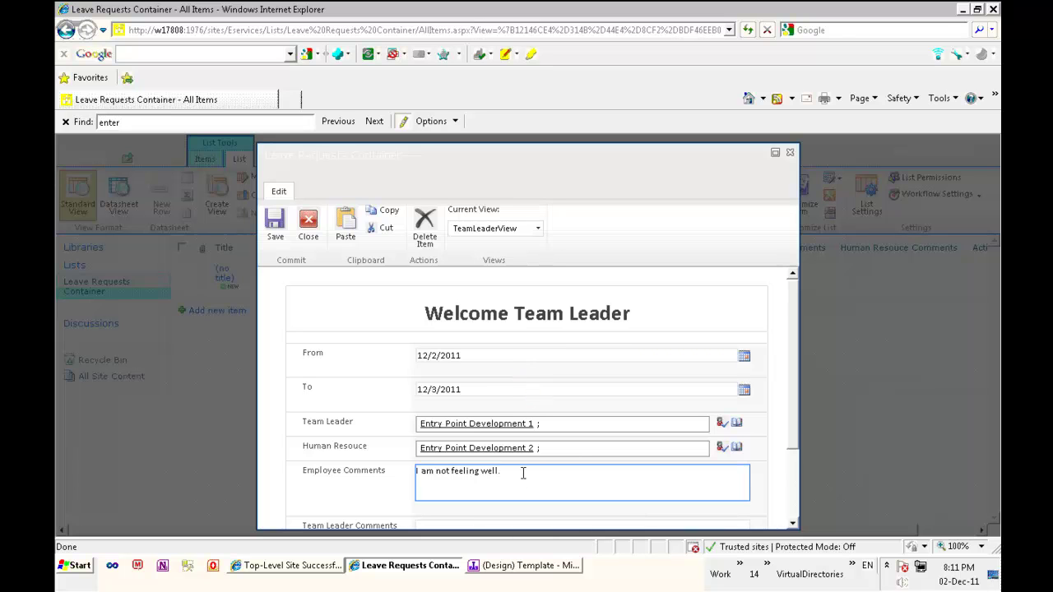
{"action": "scroll", "coordinate": [792, 412], "scroll_direction": "down", "scroll_amount": 3}
{"action": "left_click", "coordinate": [496, 437]}
{"action": "type", "text": "sadf"}
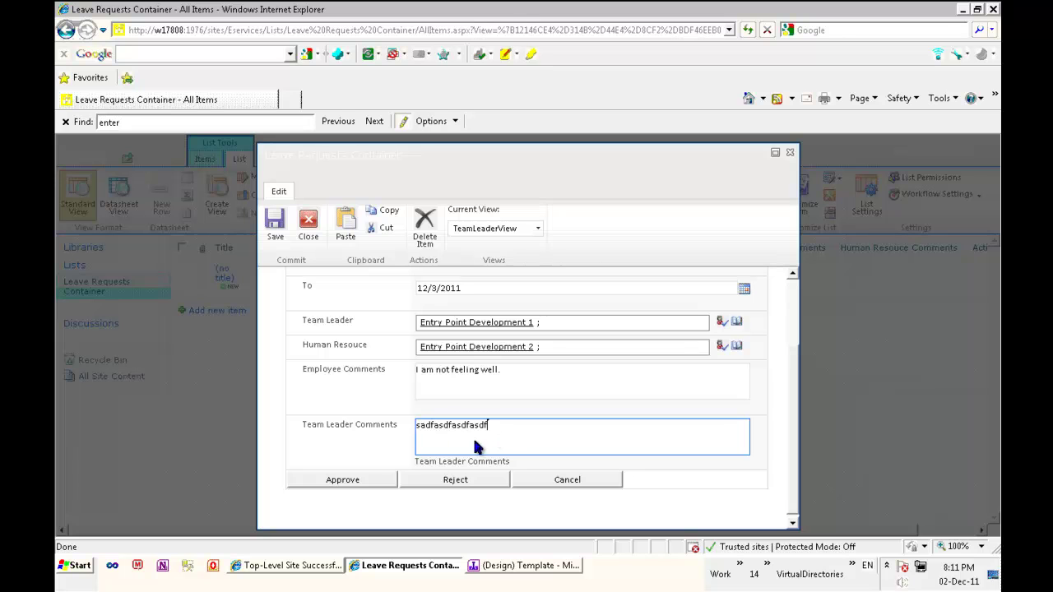
{"action": "type", "text": "asdfasdfasdf"}
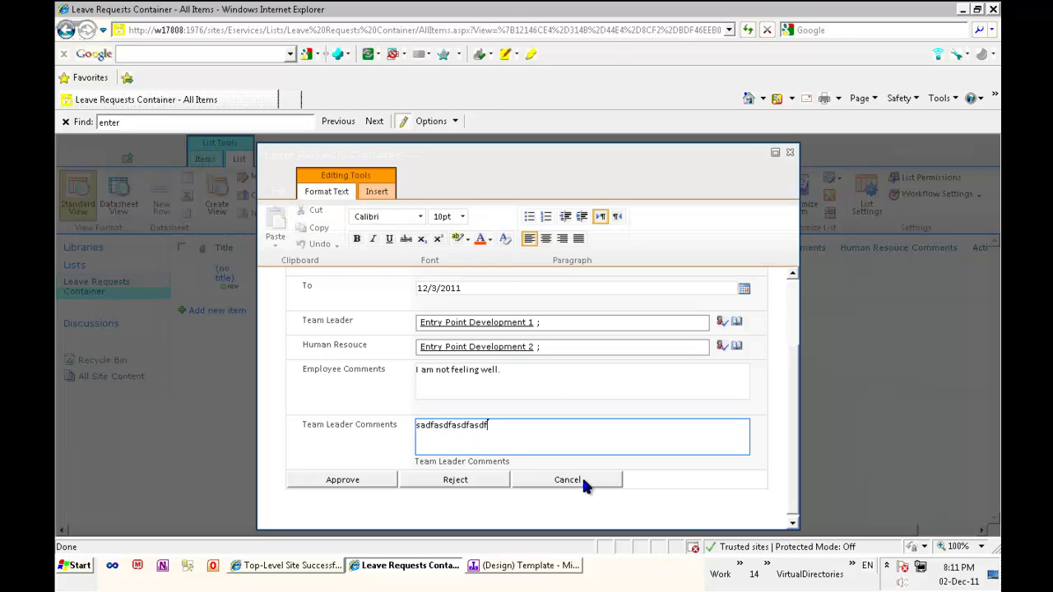
{"action": "left_click", "coordinate": [584, 481]}
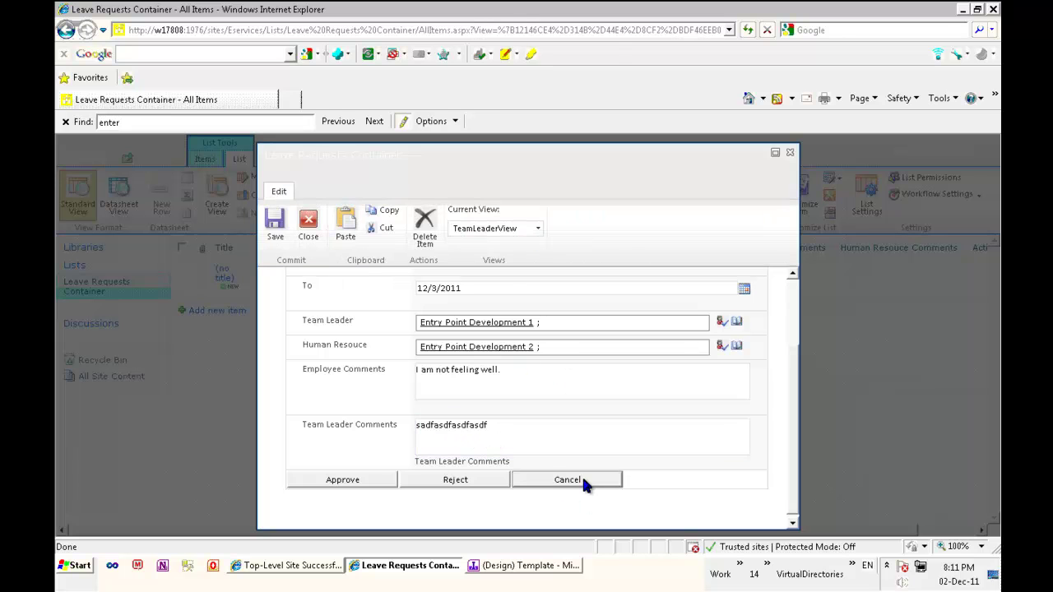
{"action": "left_click", "coordinate": [790, 152]}
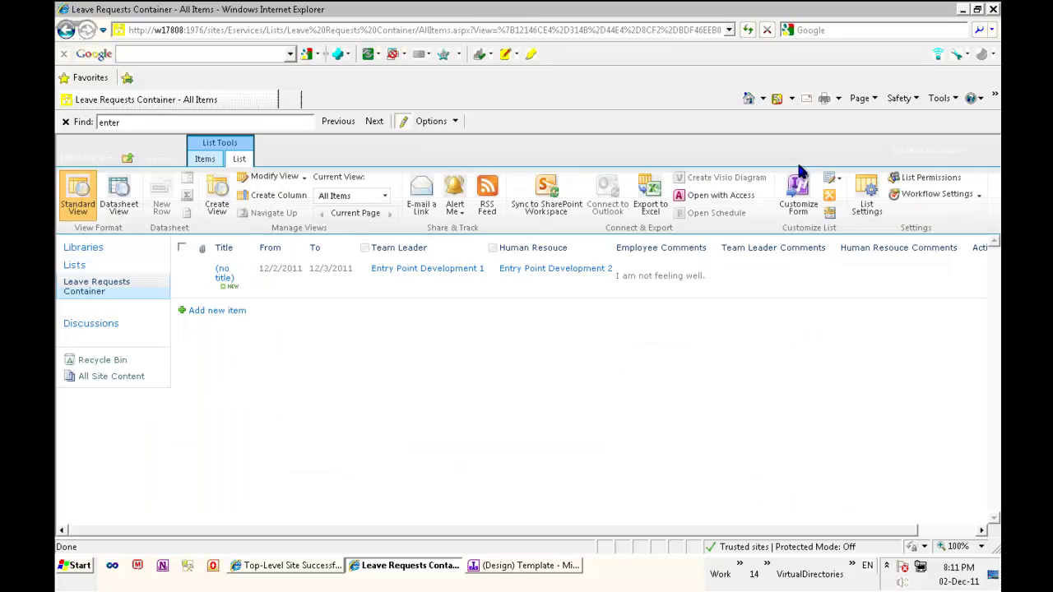
Set the leave request's State to WH in Datasheet View, and return to Standard View, waiting for the pending change to save
{"action": "left_click", "coordinate": [119, 196]}
{"action": "left_click_drag", "start_coordinate": [665, 520], "coordinate": [945, 520]}
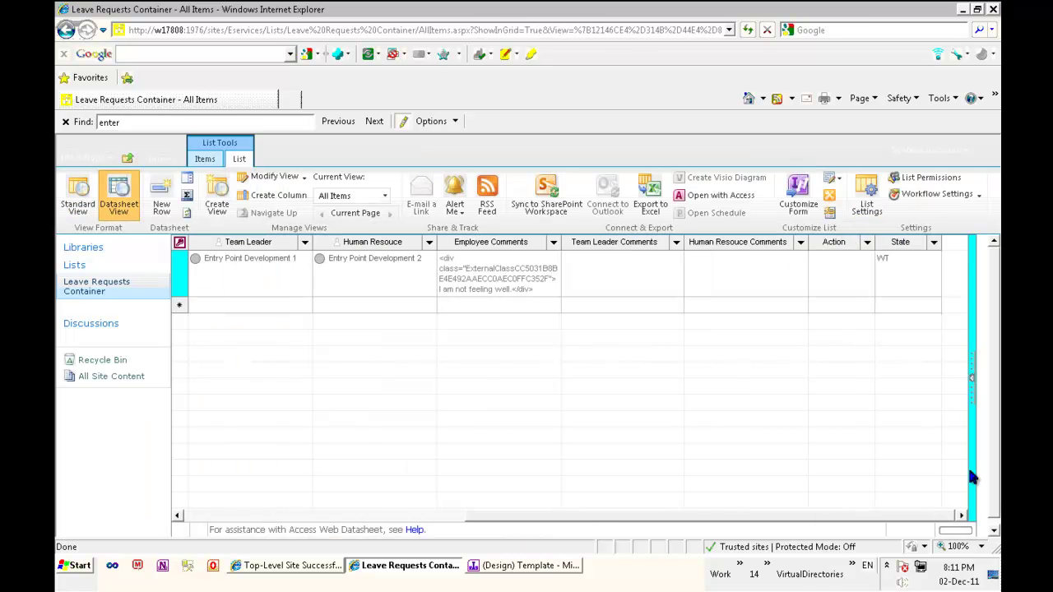
{"action": "left_click", "coordinate": [922, 276]}
{"action": "left_click", "coordinate": [933, 275]}
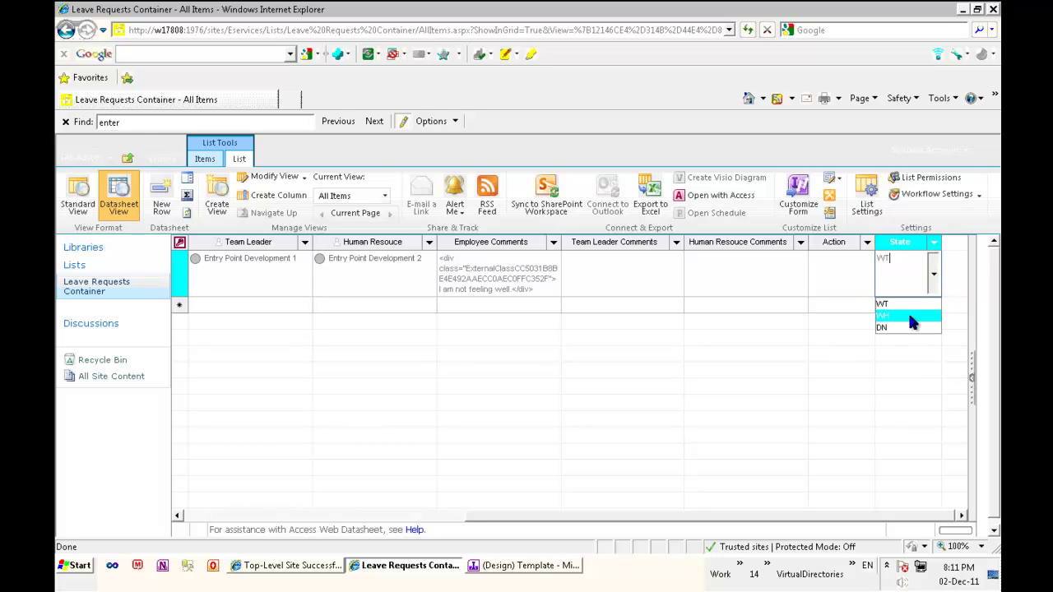
{"action": "left_click", "coordinate": [918, 317]}
{"action": "left_click", "coordinate": [67, 193]}
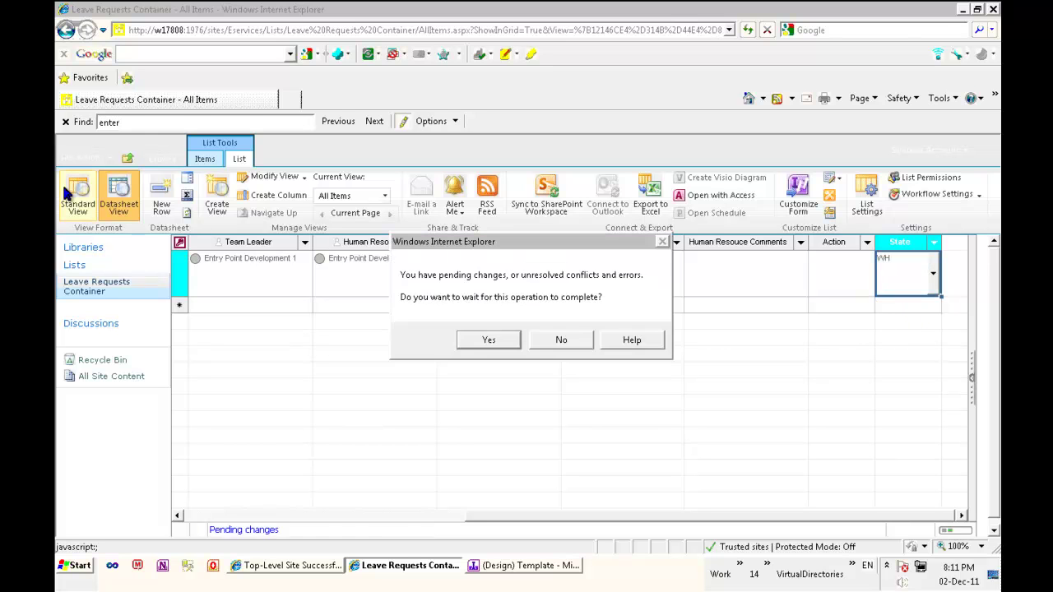
{"action": "left_click", "coordinate": [477, 337]}
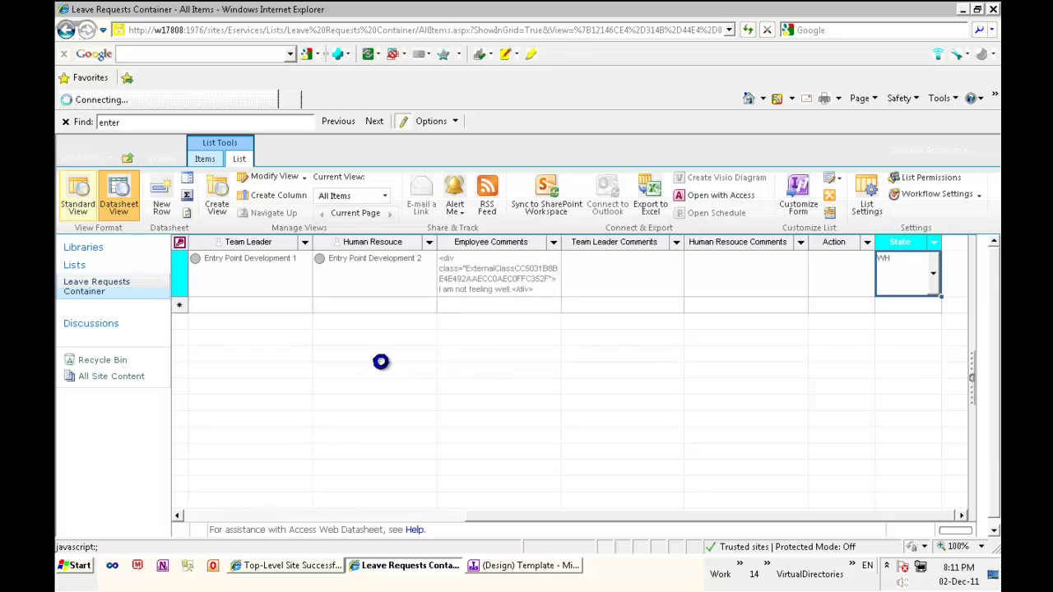
Open the leave request for editing in HumanResouceView, test Team Leader with "asdf", and check the Human Resouce and Employee Comments fields
{"action": "left_click", "coordinate": [224, 278]}
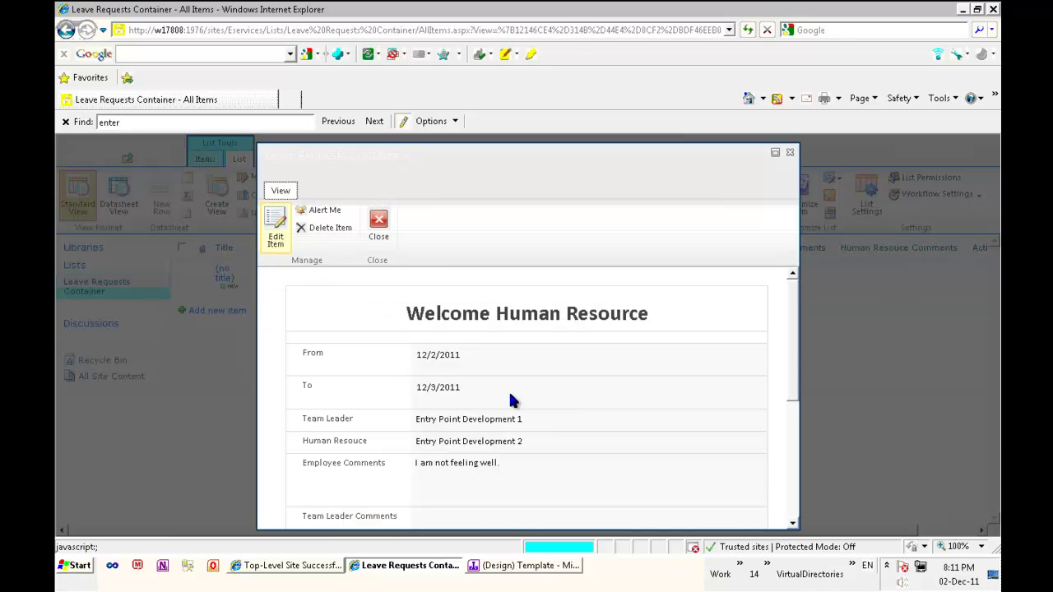
{"action": "scroll", "coordinate": [777, 401], "scroll_direction": "down", "scroll_amount": 3}
{"action": "left_click", "coordinate": [568, 300]}
{"action": "type", "text": "asdf"}
{"action": "scroll", "coordinate": [624, 345], "scroll_direction": "up", "scroll_amount": 2}
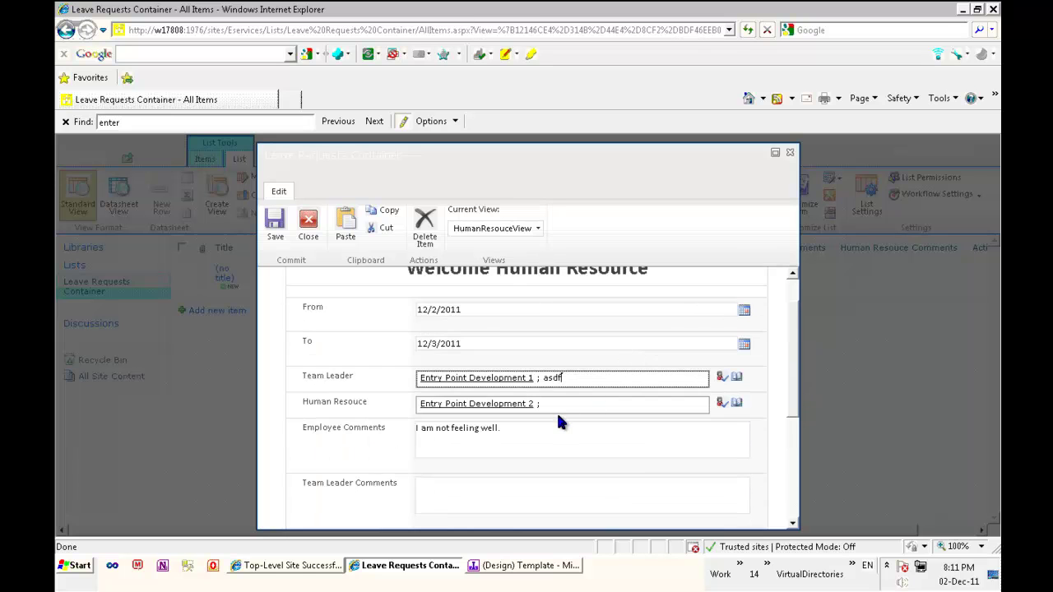
{"action": "scroll", "coordinate": [558, 421], "scroll_direction": "down", "scroll_amount": 2}
{"action": "left_click", "coordinate": [513, 409]}
{"action": "left_click", "coordinate": [521, 354]}
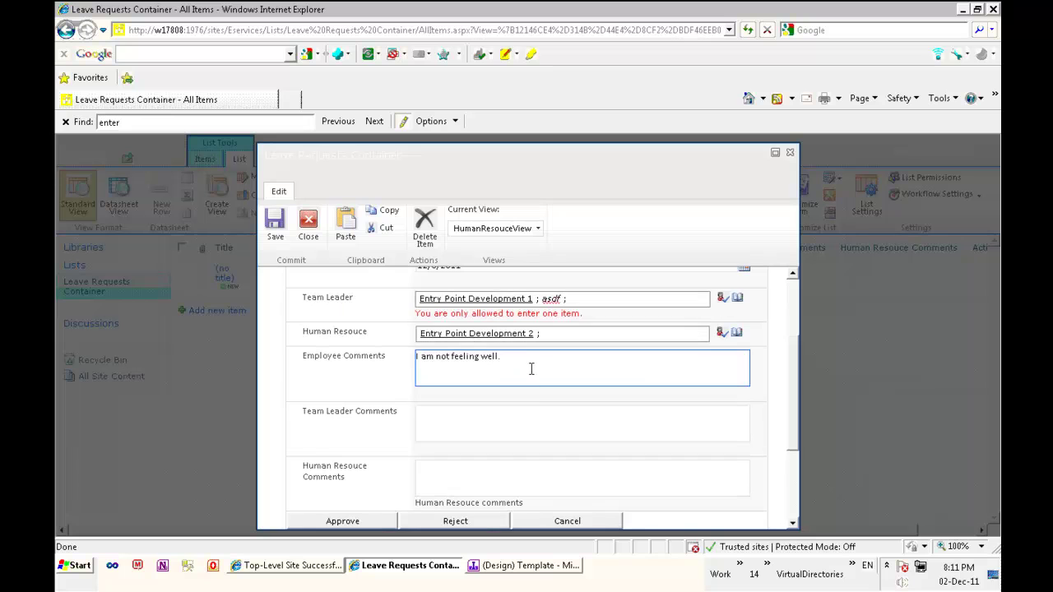
Remove "asdf" from the Team Leader field, and test the field again by entering and deleting "sdf"
{"action": "scroll", "coordinate": [592, 391], "scroll_direction": "up", "scroll_amount": 3}
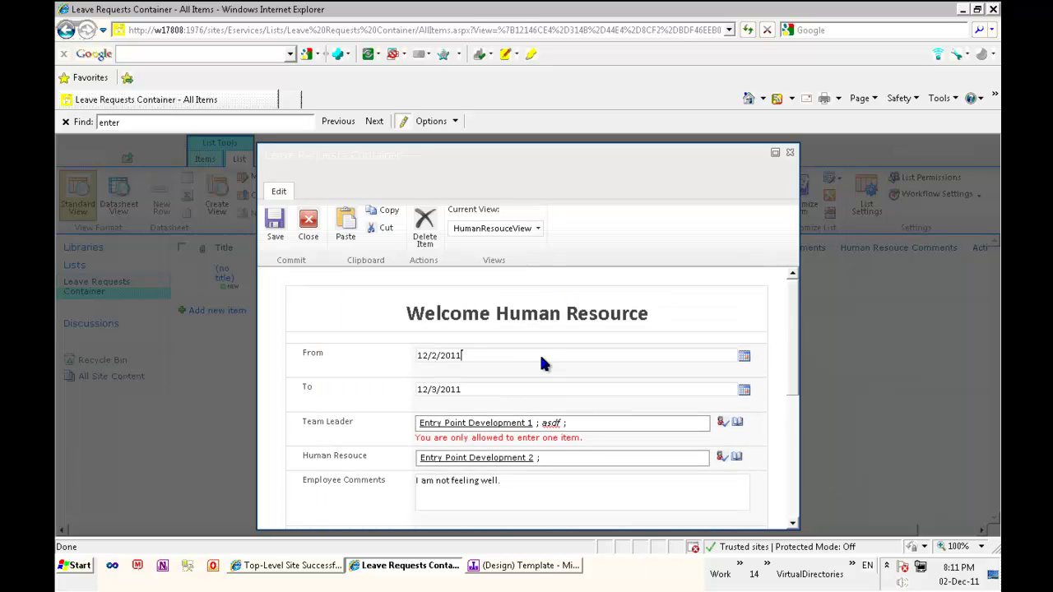
{"action": "left_click", "coordinate": [564, 424]}
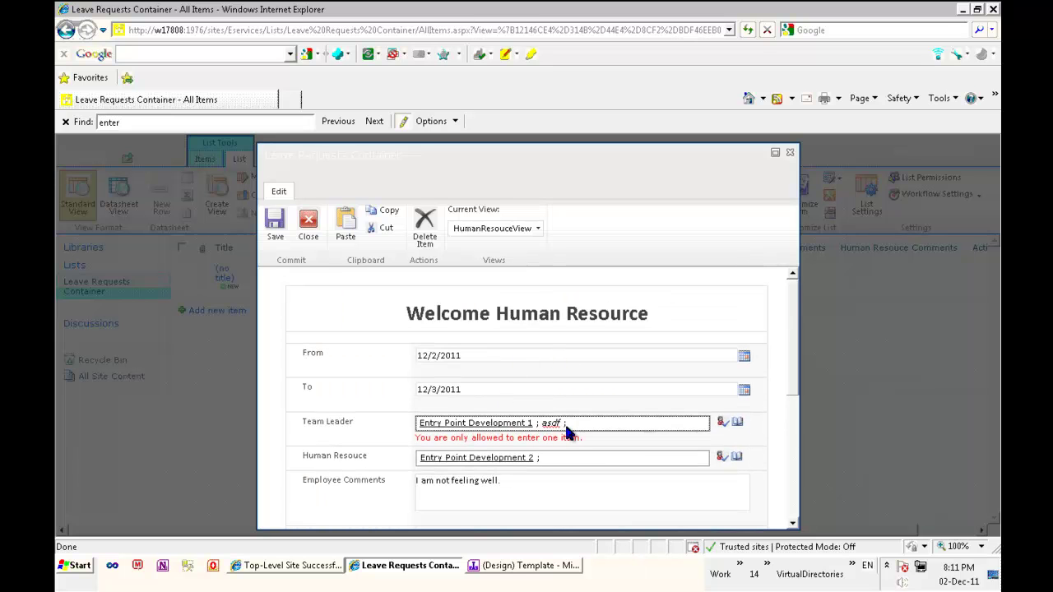
{"action": "key", "text": "BackSpace"}
{"action": "key", "text": "BackSpace"}
{"action": "key", "text": "BackSpace"}
{"action": "key", "text": "BackSpace"}
{"action": "type", "text": "sdf"}
{"action": "key", "text": "BackSpace"}
{"action": "key", "text": "BackSpace"}
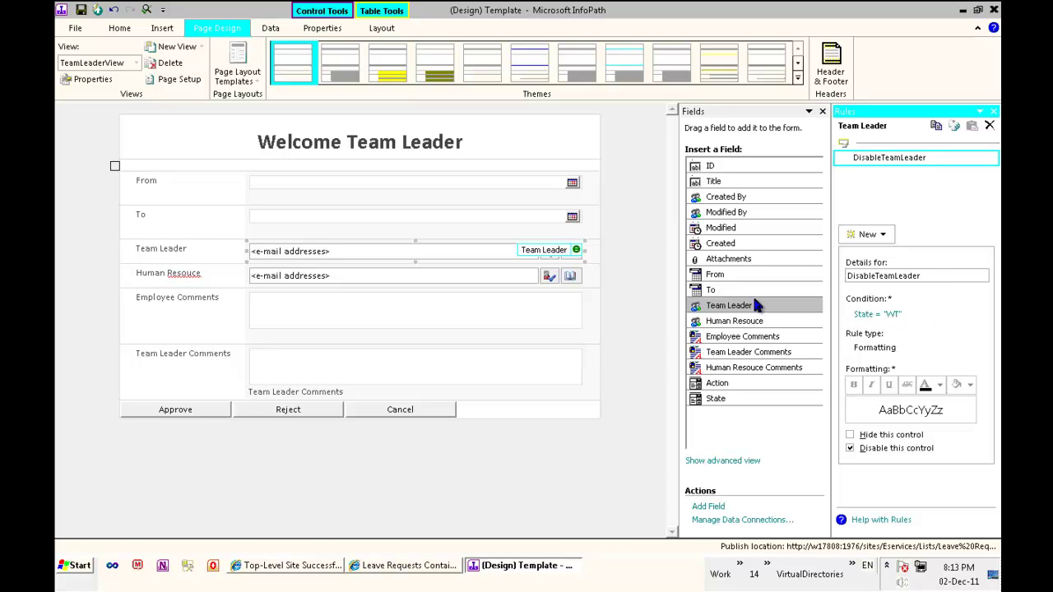
In InfoPath's TeamLeaderView, set the Human Resouce field's DisableHumanResouce rule condition to State is equal to WT
{"action": "left_click", "coordinate": [386, 274]}
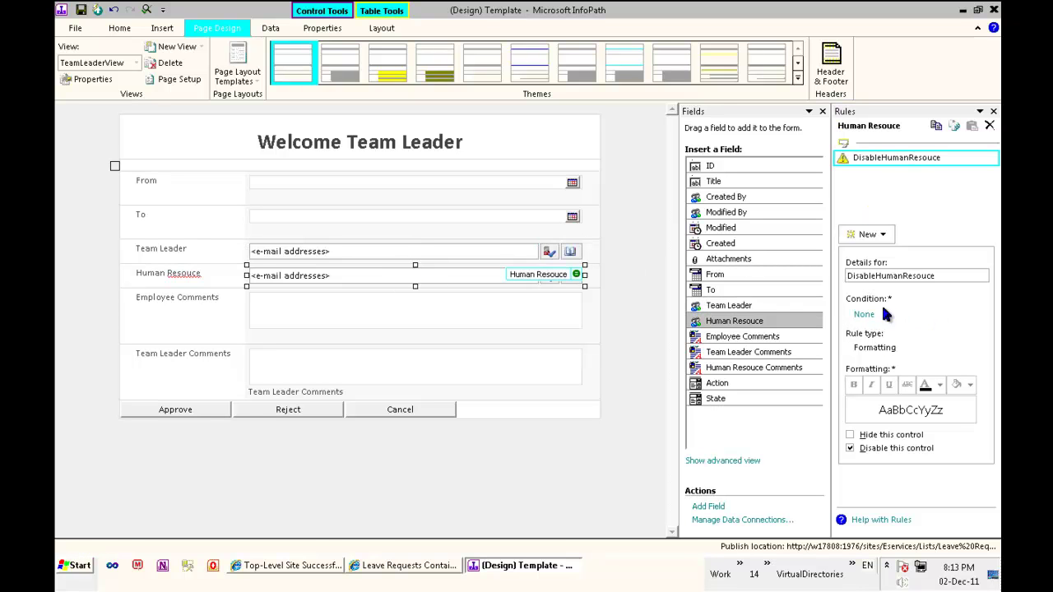
{"action": "left_click", "coordinate": [864, 316]}
{"action": "left_click", "coordinate": [420, 283]}
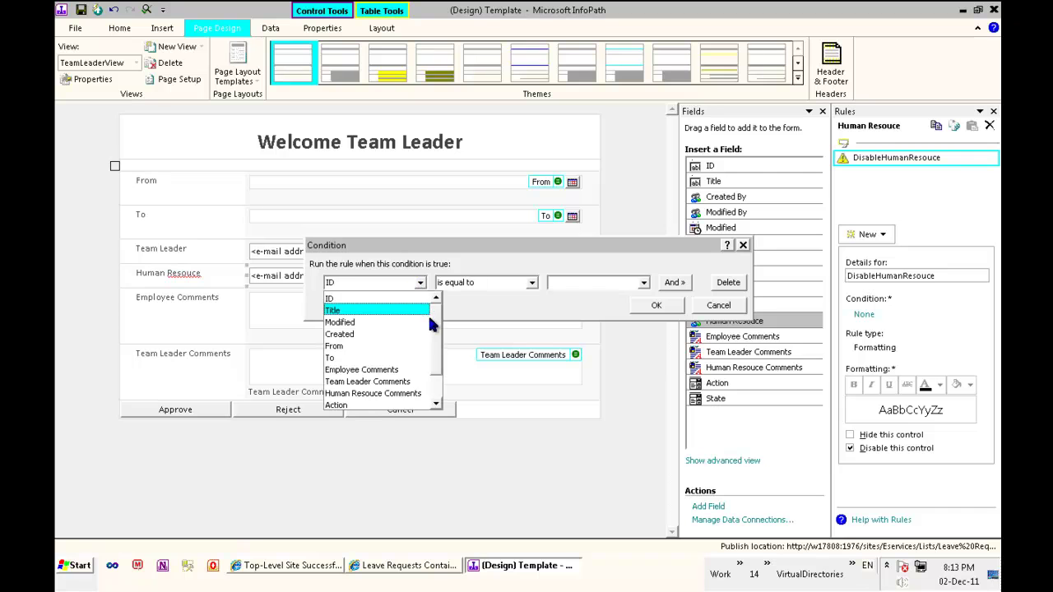
{"action": "scroll", "coordinate": [432, 356], "scroll_direction": "down", "scroll_amount": 1}
{"action": "left_click", "coordinate": [394, 384]}
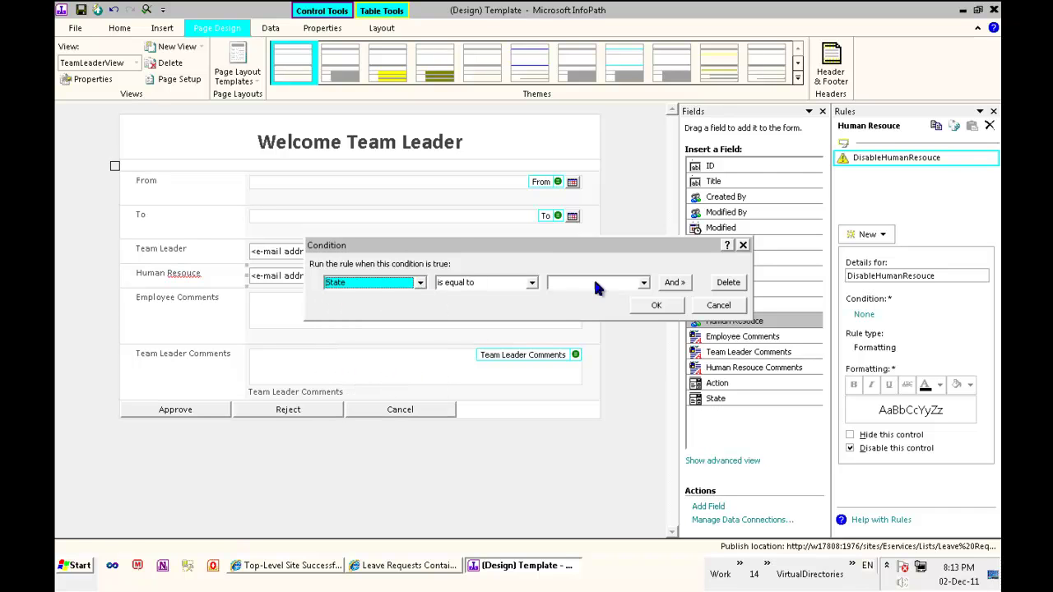
{"action": "left_click", "coordinate": [607, 283]}
{"action": "left_click", "coordinate": [593, 295]}
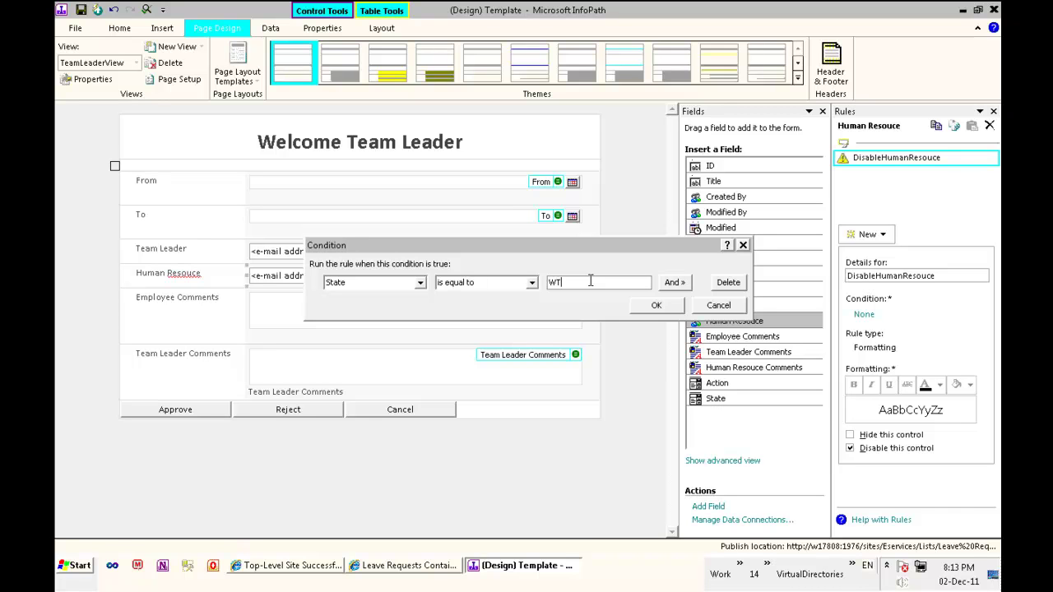
{"action": "left_click", "coordinate": [671, 304]}
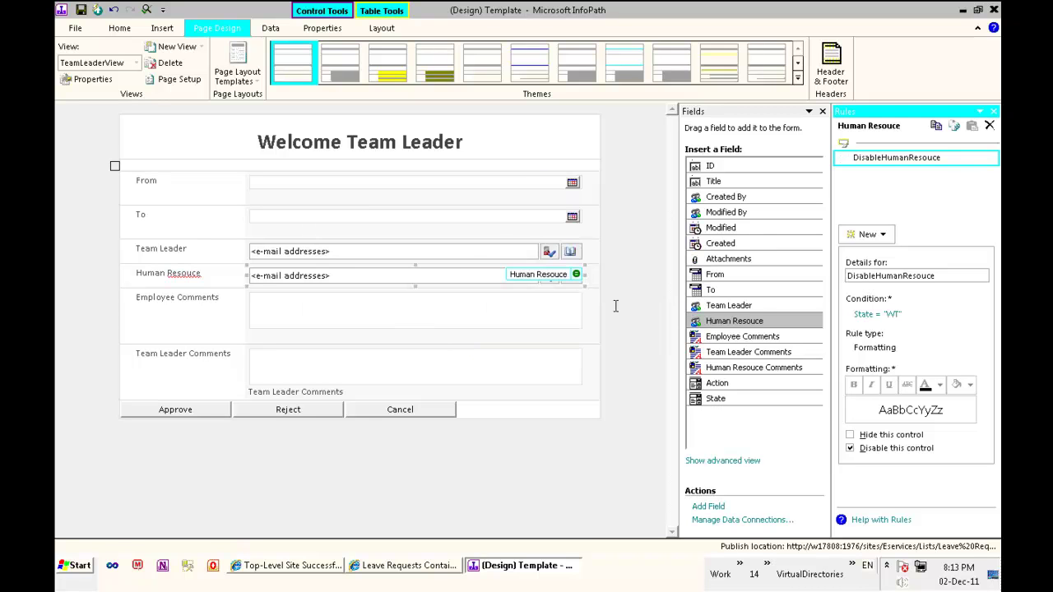
Switch to HumanResouceView and set the Team Leader field's disableTeamLeader rule condition to State is equal to WH
{"action": "left_click", "coordinate": [111, 63]}
{"action": "left_click", "coordinate": [107, 118]}
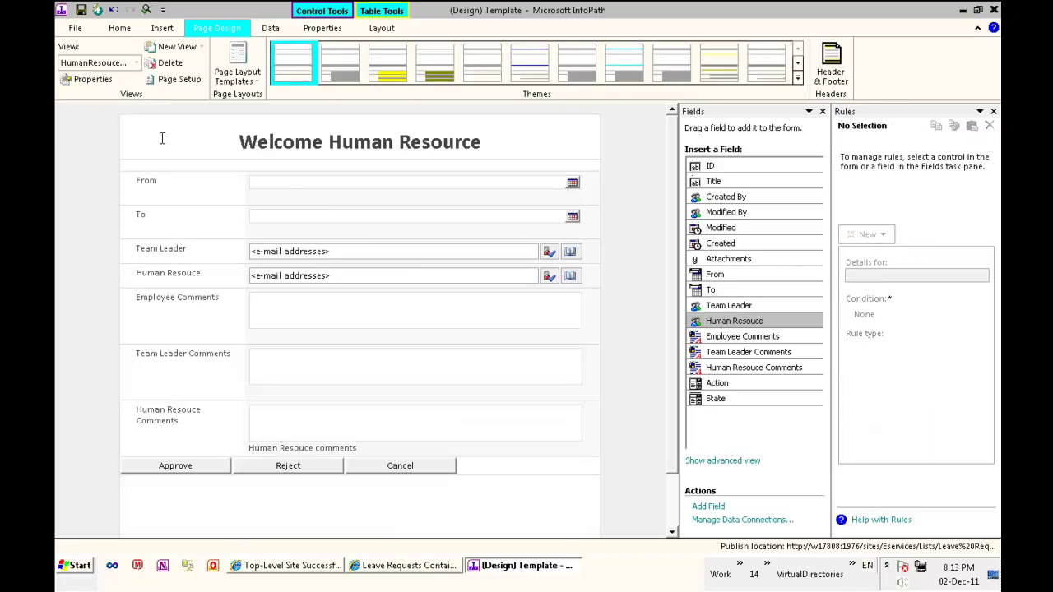
{"action": "left_click", "coordinate": [406, 249]}
{"action": "left_click", "coordinate": [864, 314]}
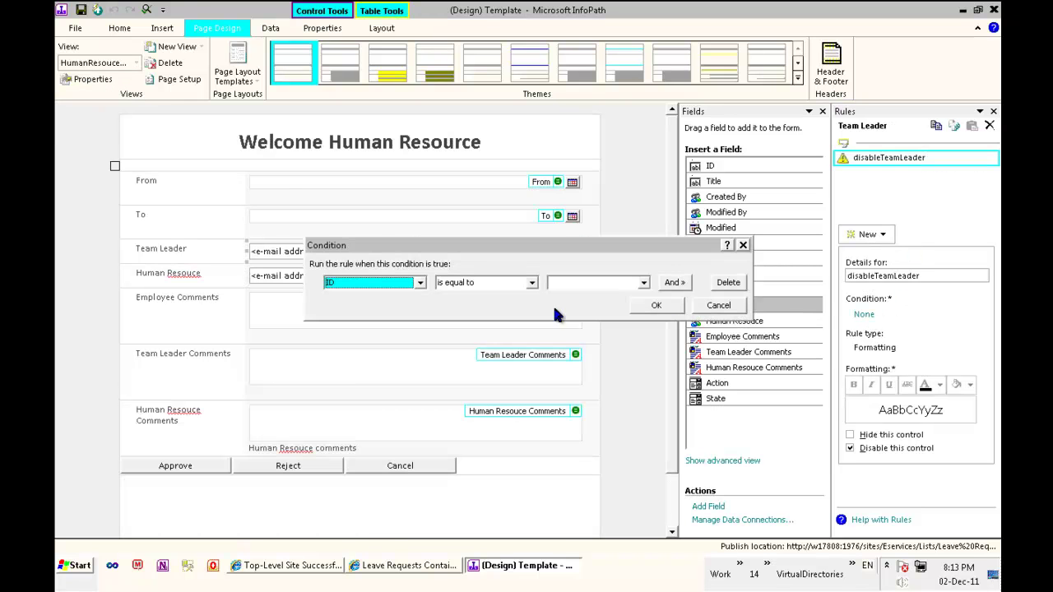
{"action": "left_click", "coordinate": [419, 284]}
{"action": "scroll", "coordinate": [416, 362], "scroll_direction": "down", "scroll_amount": 1}
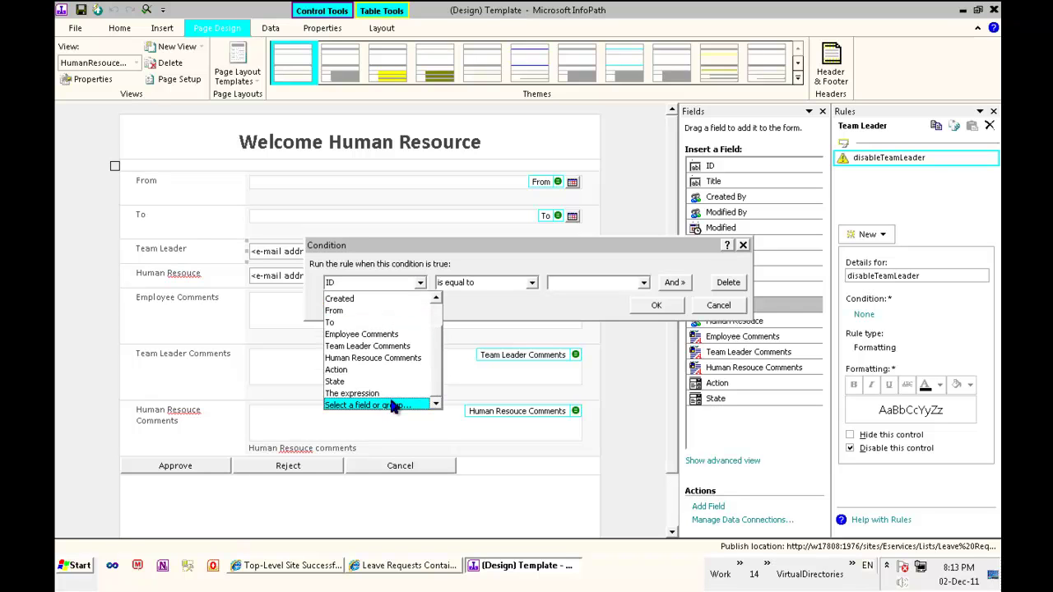
{"action": "left_click", "coordinate": [380, 382]}
{"action": "left_click", "coordinate": [594, 284]}
{"action": "left_click", "coordinate": [591, 298]}
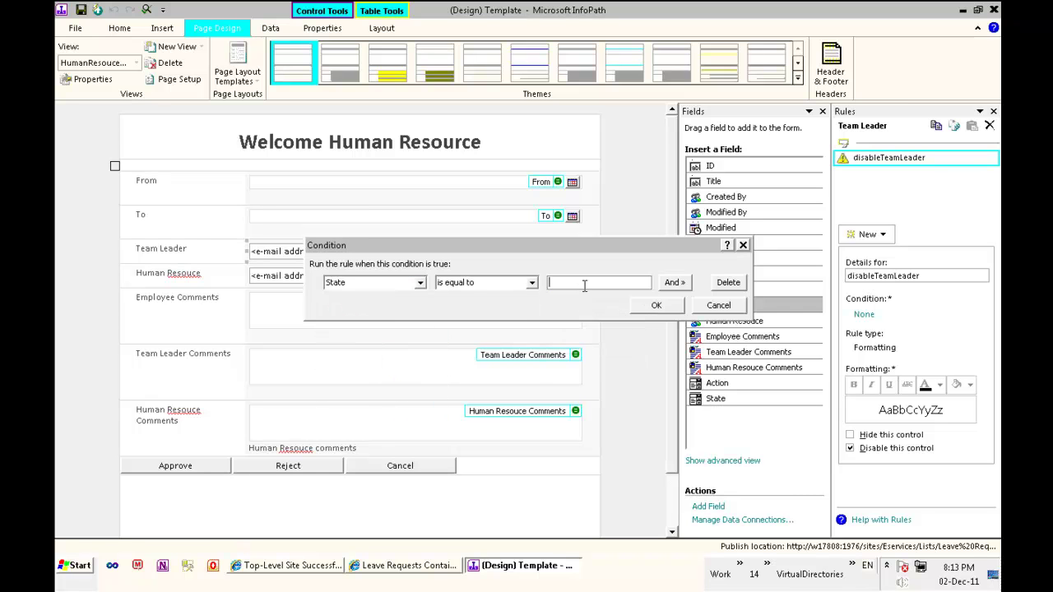
{"action": "type", "text": "WH"}
{"action": "left_click", "coordinate": [657, 306]}
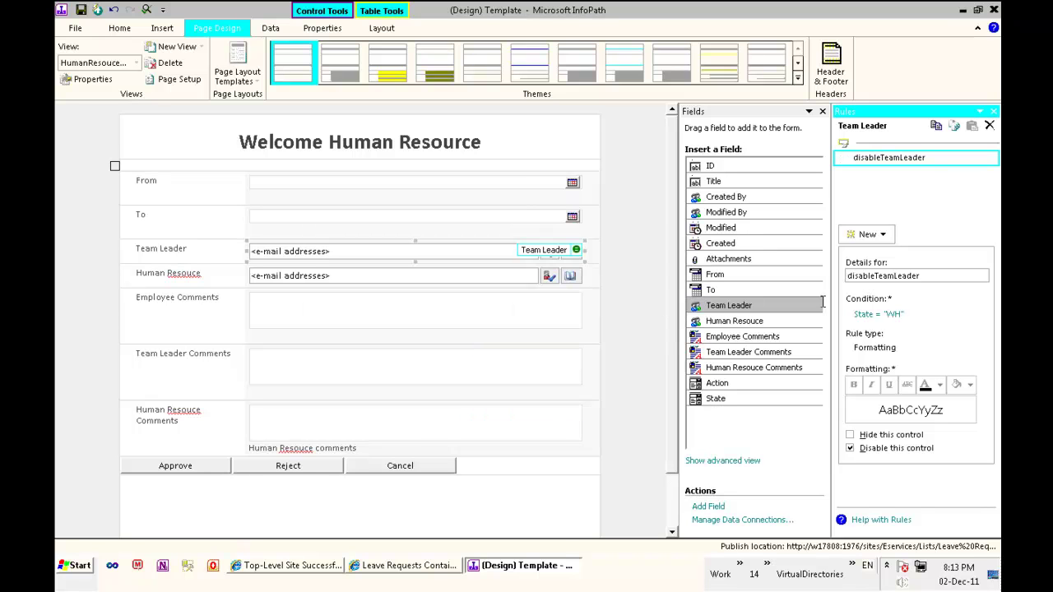
{"action": "left_click", "coordinate": [869, 235]}
{"action": "left_click", "coordinate": [875, 276]}
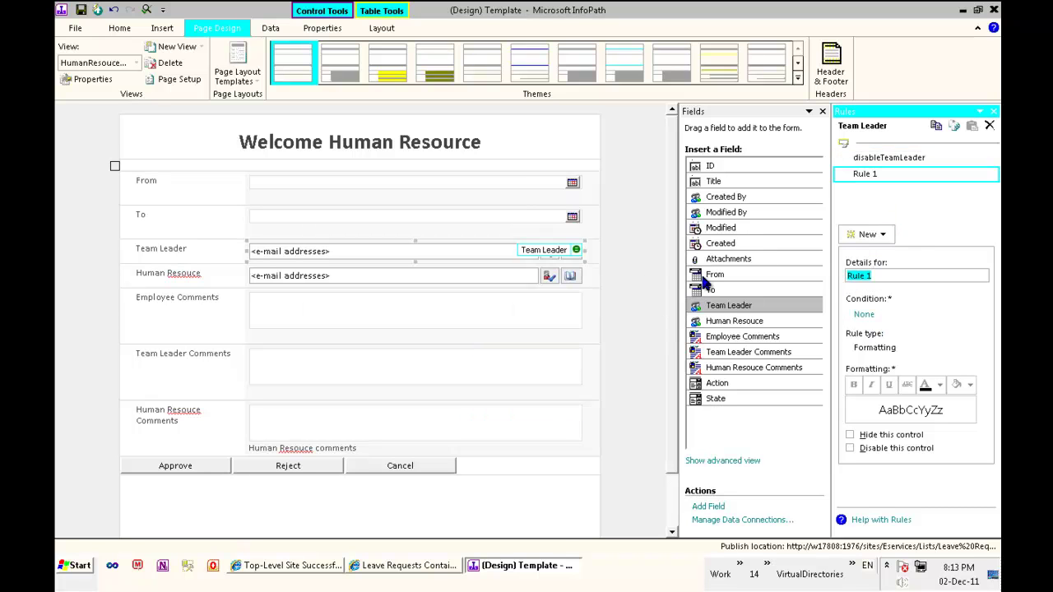
{"action": "left_click", "coordinate": [991, 174]}
{"action": "left_click", "coordinate": [936, 264]}
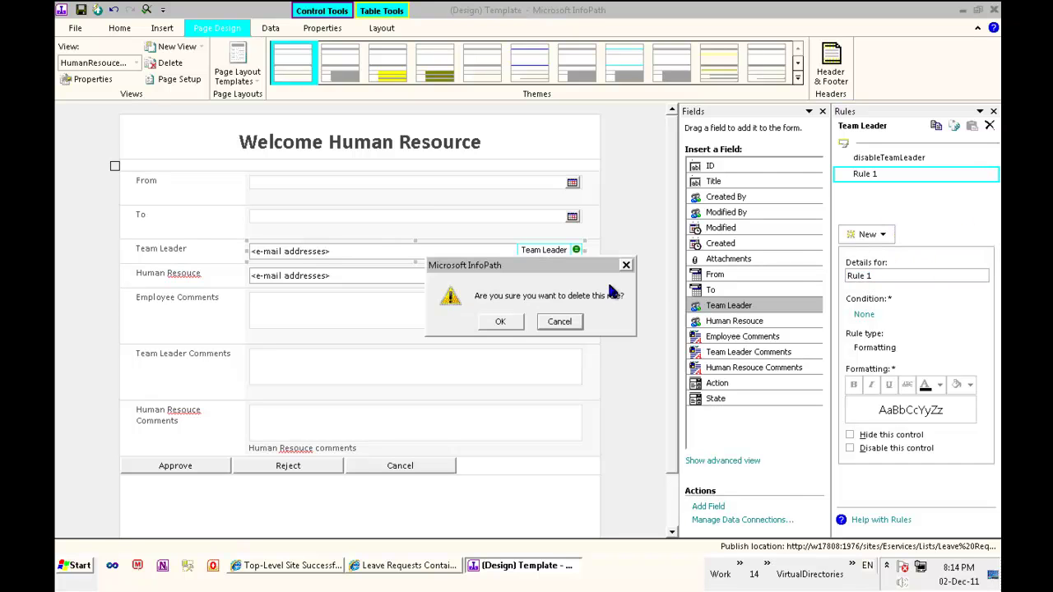
{"action": "left_click", "coordinate": [498, 322]}
In HumanResouceView, set the Human Resouce field's DisableHumanResouce rule condition to State is equal to WH
{"action": "left_click", "coordinate": [467, 276]}
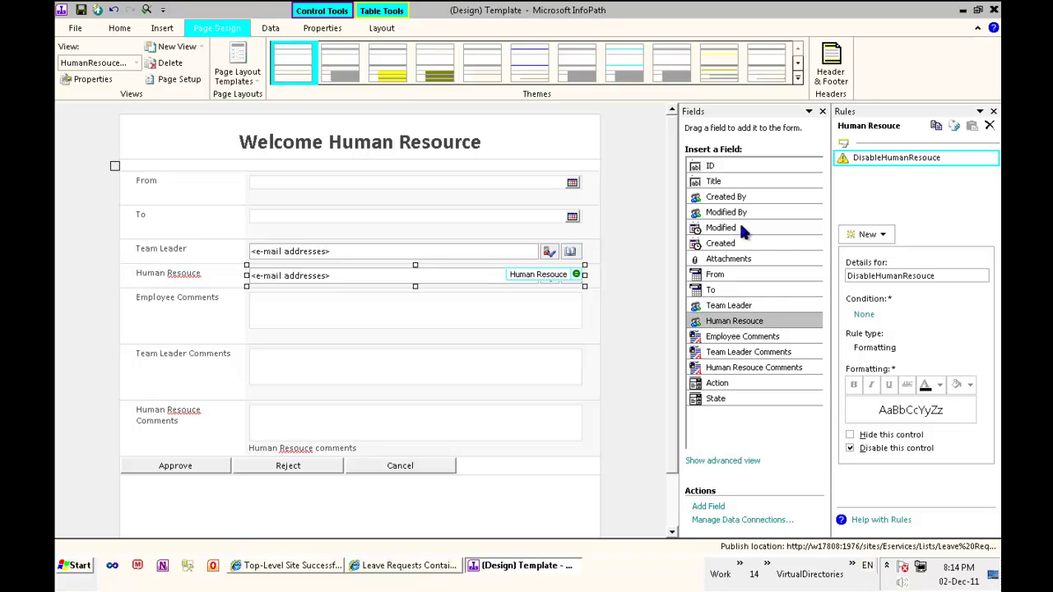
{"action": "left_click", "coordinate": [864, 315]}
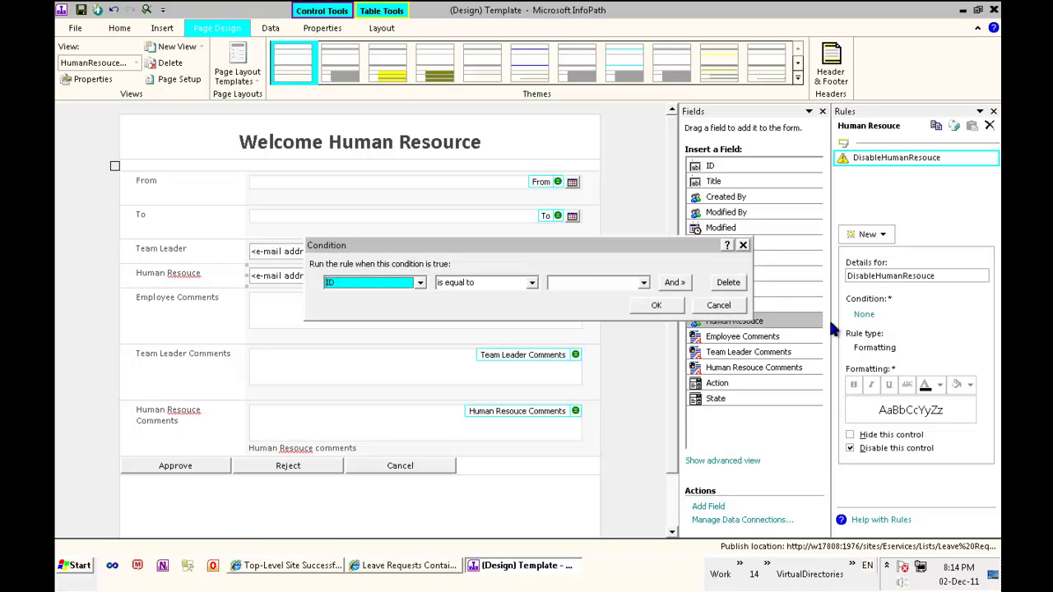
{"action": "left_click", "coordinate": [419, 283]}
{"action": "scroll", "coordinate": [399, 280], "scroll_direction": "down", "scroll_amount": 5}
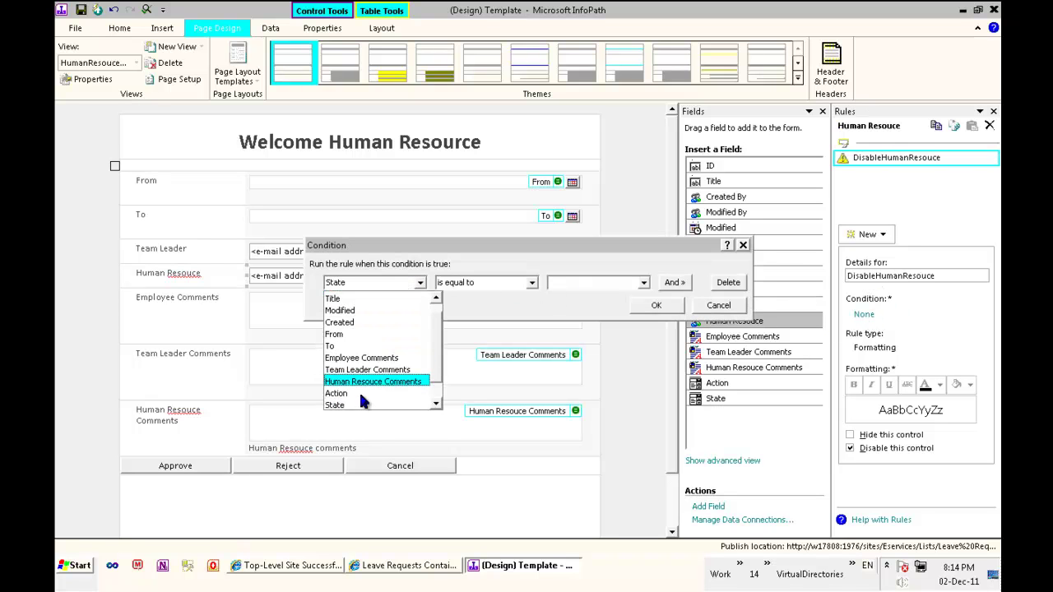
{"action": "left_click", "coordinate": [335, 405]}
{"action": "left_click", "coordinate": [587, 282]}
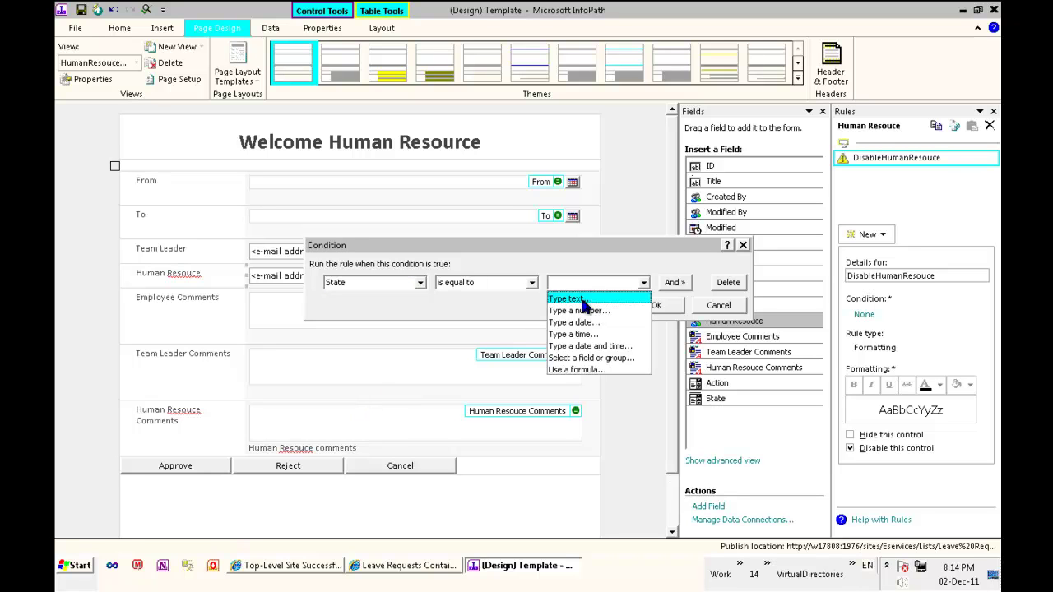
{"action": "left_click", "coordinate": [569, 299]}
{"action": "type", "text": "WH"}
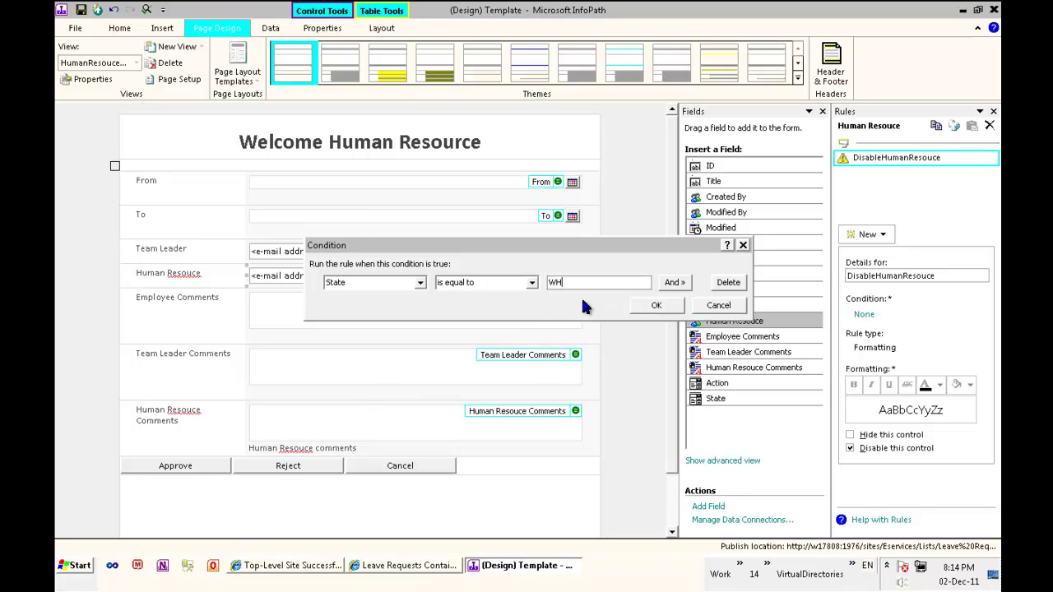
{"action": "left_click", "coordinate": [657, 305]}
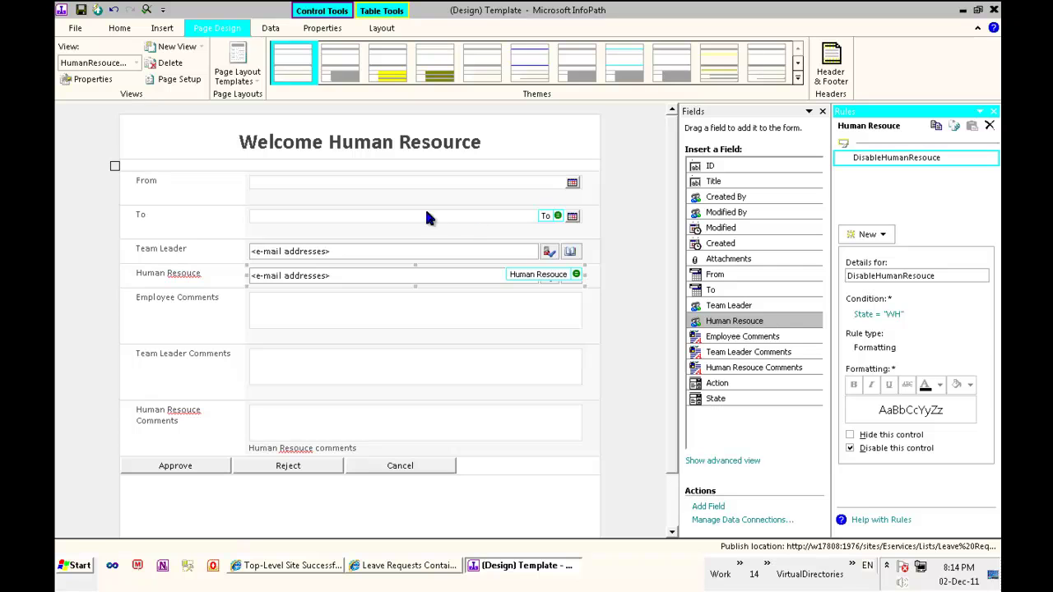
Quick-publish the updated form template to the SharePoint list, and select the Human Resouce field's DisableHumanResouce rule for review
{"action": "left_click", "coordinate": [74, 29]}
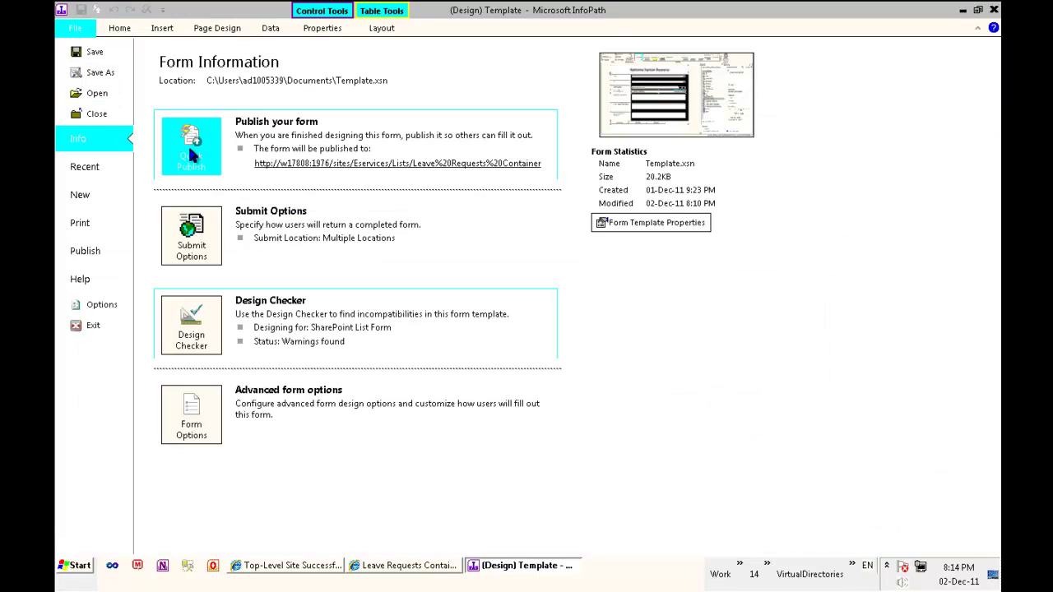
{"action": "left_click", "coordinate": [191, 155]}
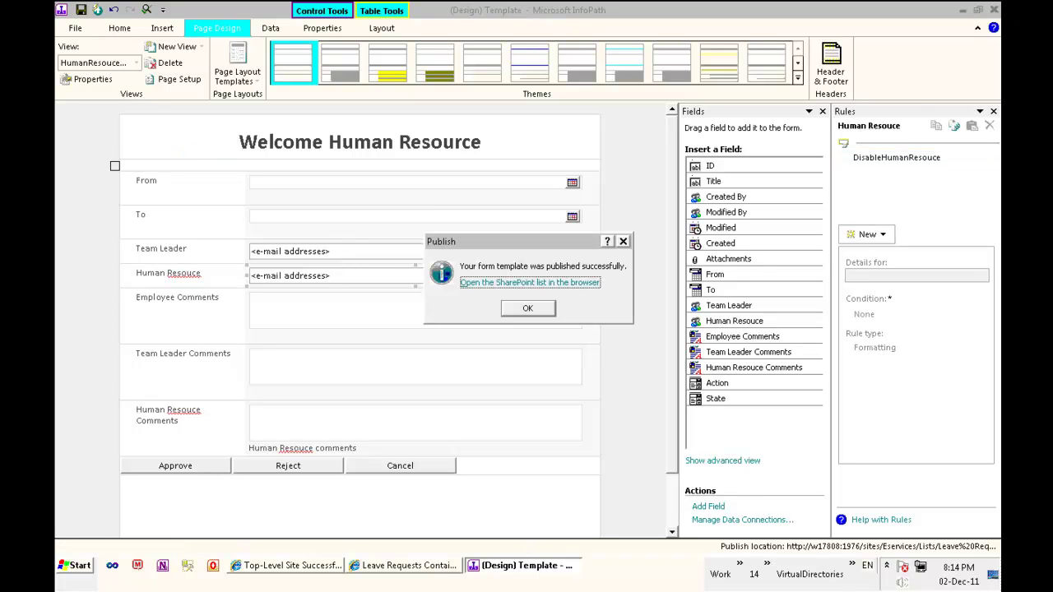
{"action": "key", "text": "Return"}
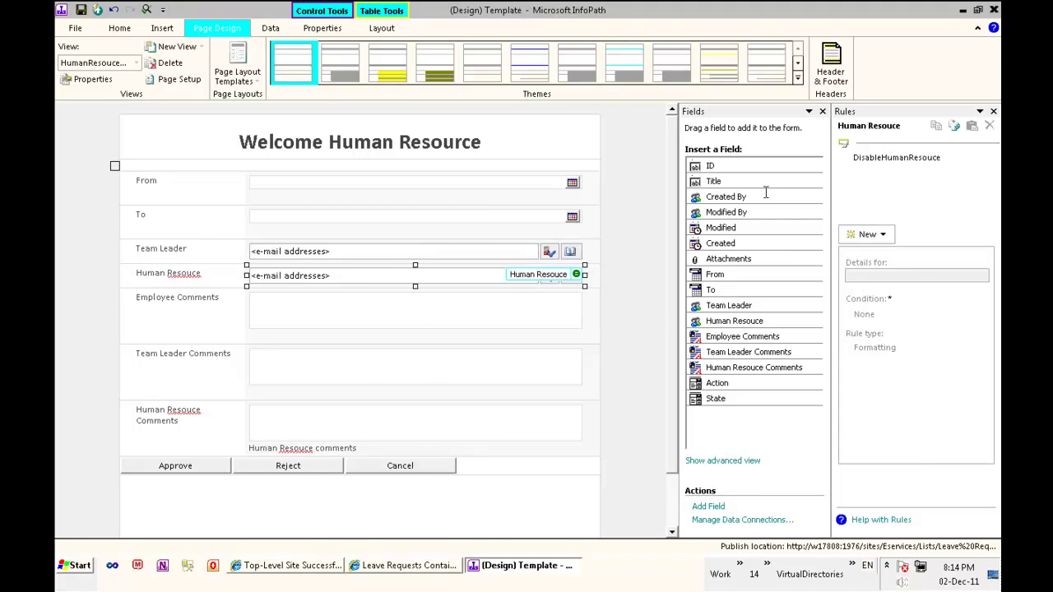
{"action": "left_click", "coordinate": [903, 161]}
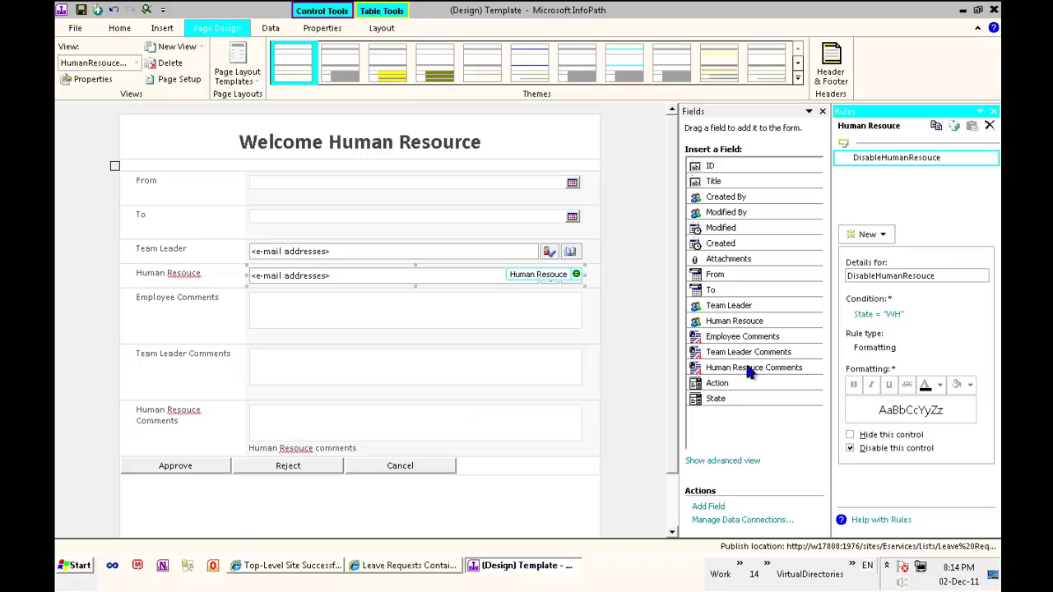
Switch to the Leave Requests Container list in Internet Explorer, open the leave request for editing, and review its HumanResouceView fields
{"action": "left_click", "coordinate": [406, 566]}
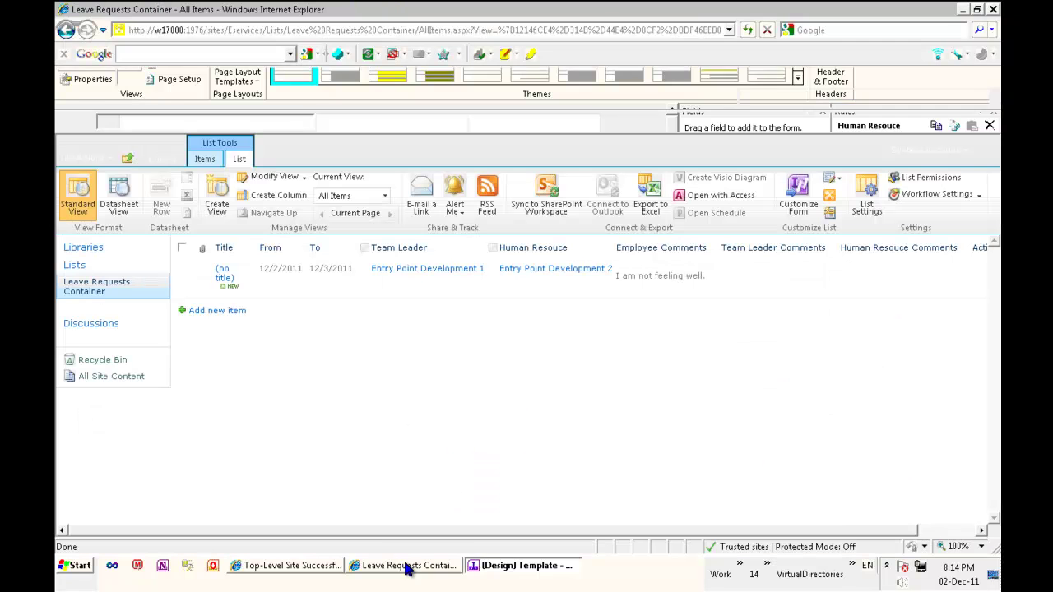
{"action": "left_click", "coordinate": [224, 272]}
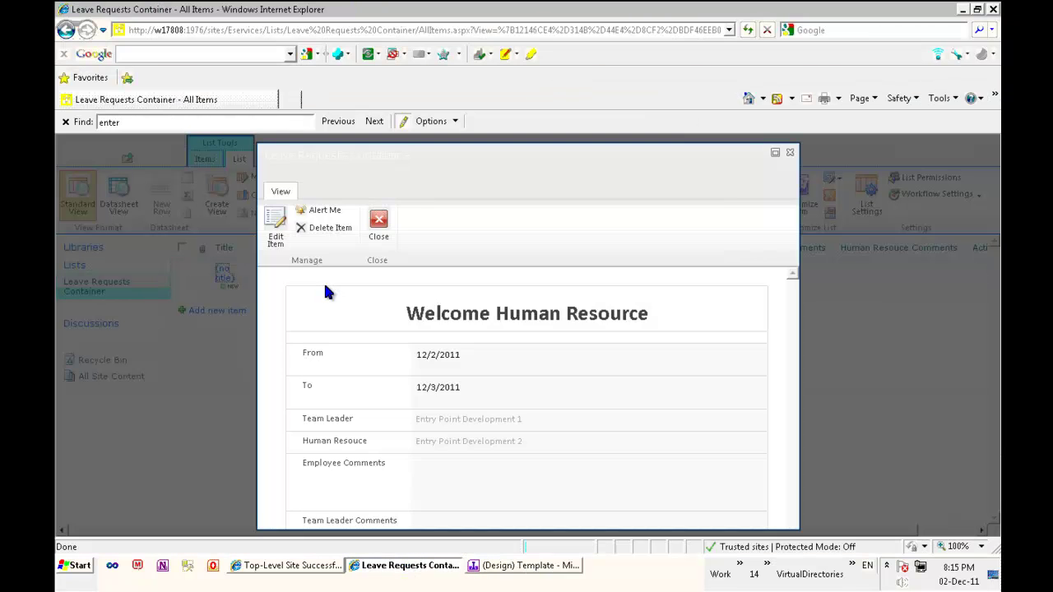
{"action": "left_click", "coordinate": [274, 229]}
{"action": "scroll", "coordinate": [555, 425], "scroll_direction": "down", "scroll_amount": 5}
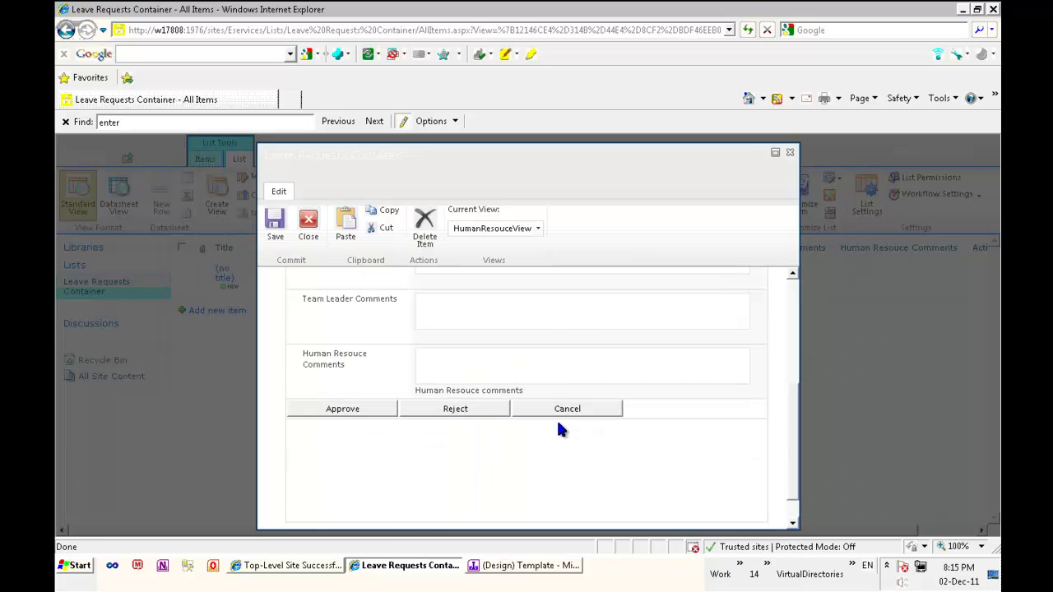
{"action": "scroll", "coordinate": [650, 395], "scroll_direction": "up", "scroll_amount": 3}
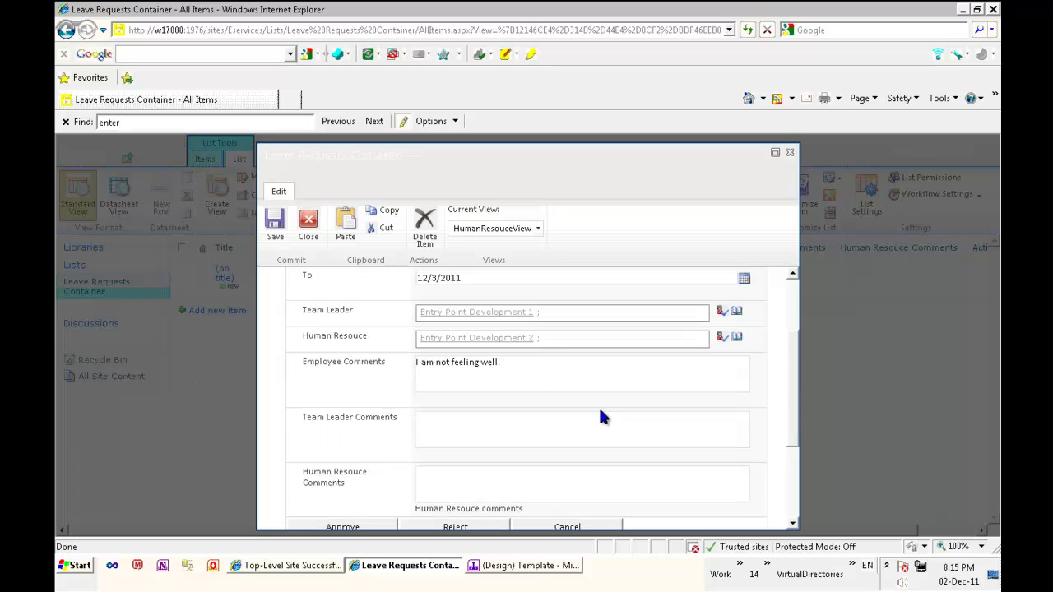
{"action": "scroll", "coordinate": [576, 354], "scroll_direction": "up", "scroll_amount": 3}
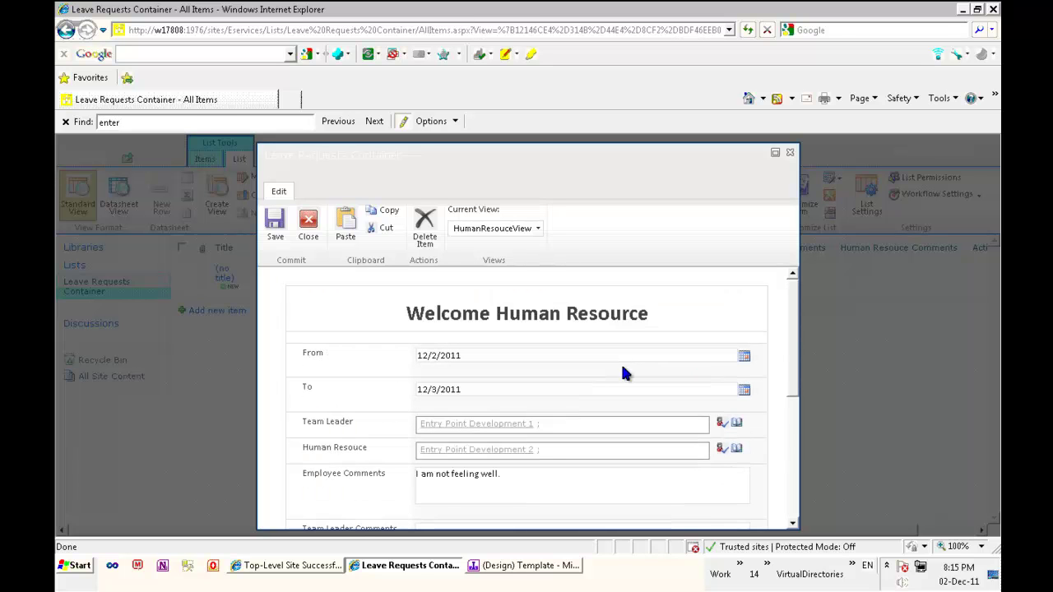
Check the form's heading, and examine whether the From date and Employee Comments fields can be edited
{"action": "left_click_drag", "start_coordinate": [654, 314], "coordinate": [410, 314]}
{"action": "left_click", "coordinate": [508, 356]}
{"action": "scroll", "coordinate": [585, 477], "scroll_direction": "down", "scroll_amount": 1}
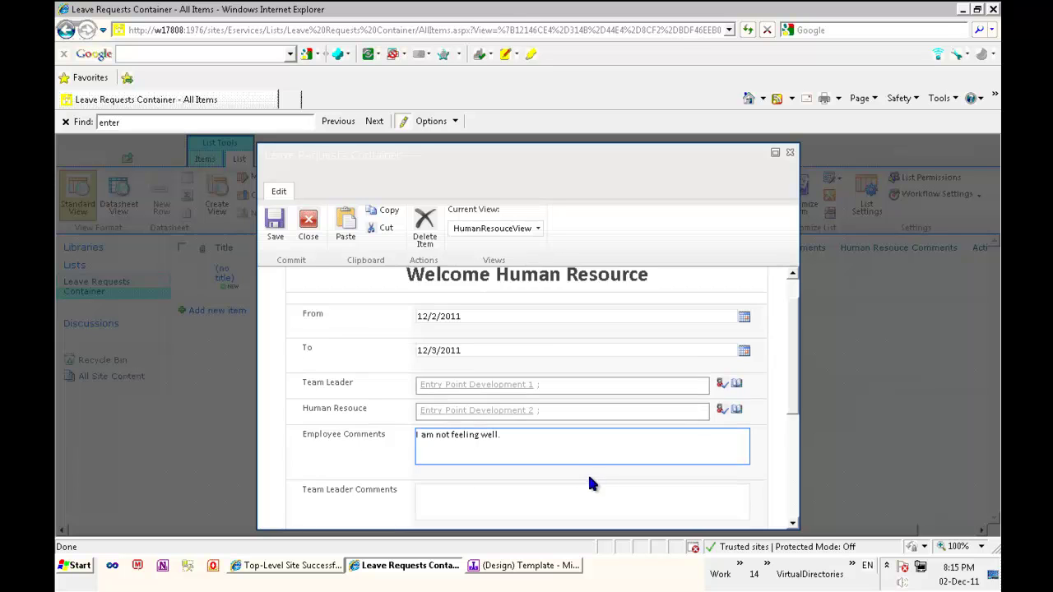
{"action": "left_click", "coordinate": [554, 470]}
Test the Human Resouce Comments field by entering "sdfsdfdsf", and close the leave request without saving
{"action": "left_click", "coordinate": [482, 498]}
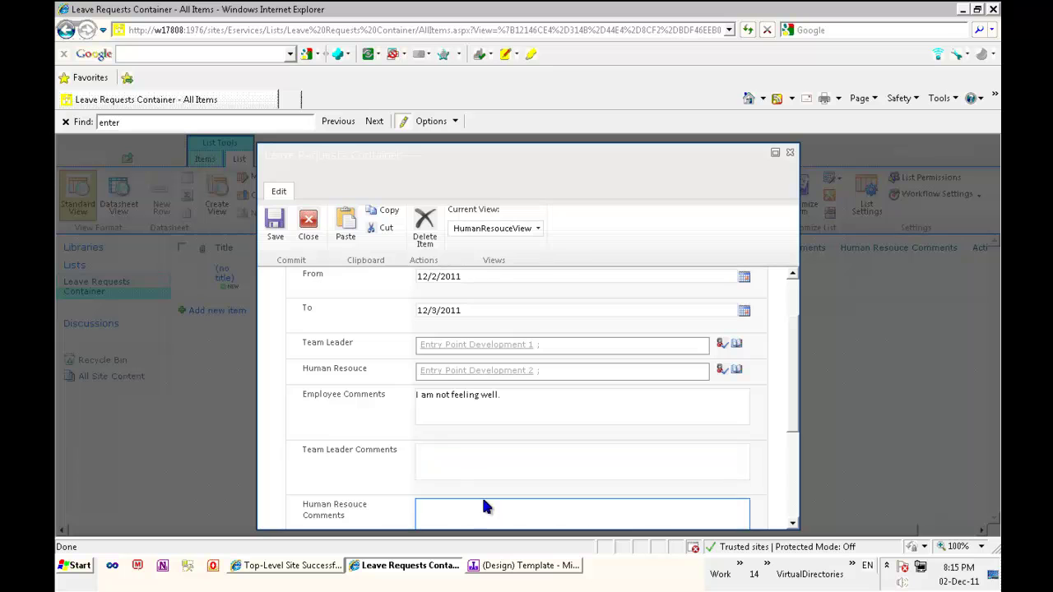
{"action": "scroll", "coordinate": [473, 467], "scroll_direction": "down", "scroll_amount": 1}
{"action": "left_click", "coordinate": [479, 474]}
{"action": "type", "text": "sdfsdfdsf"}
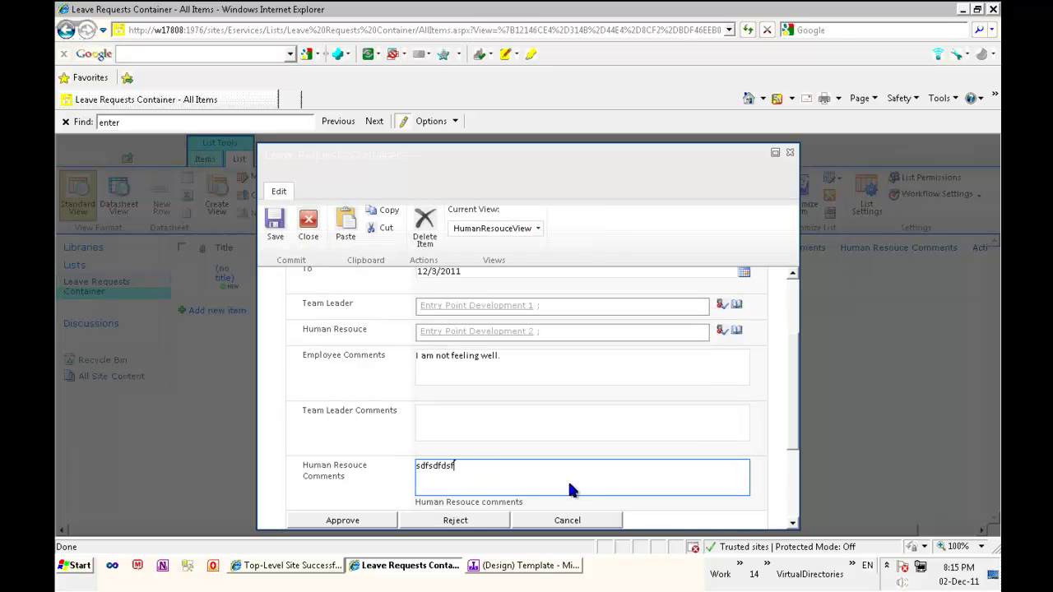
{"action": "left_click", "coordinate": [790, 152]}
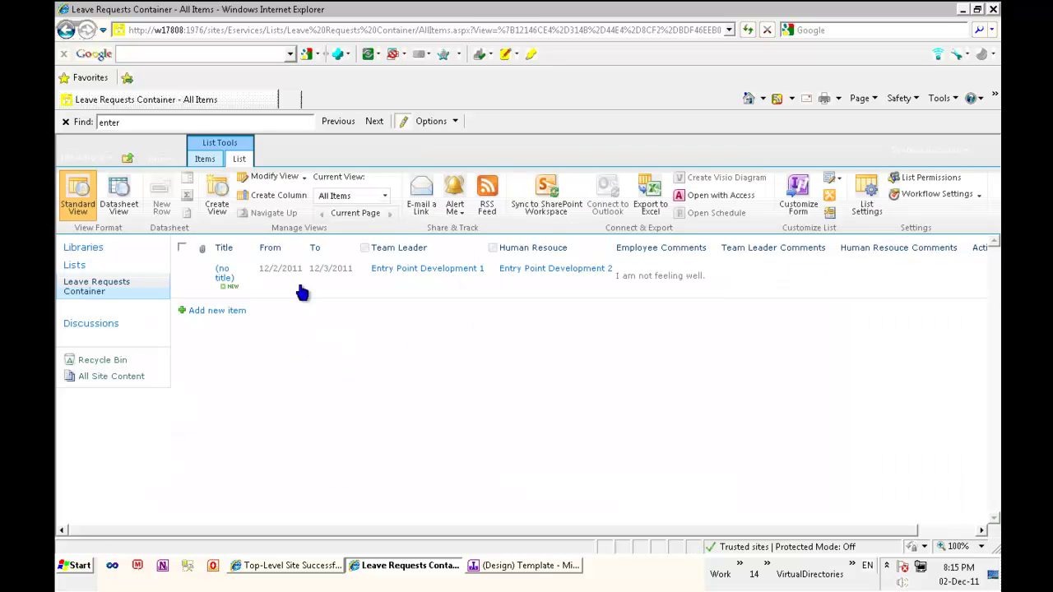